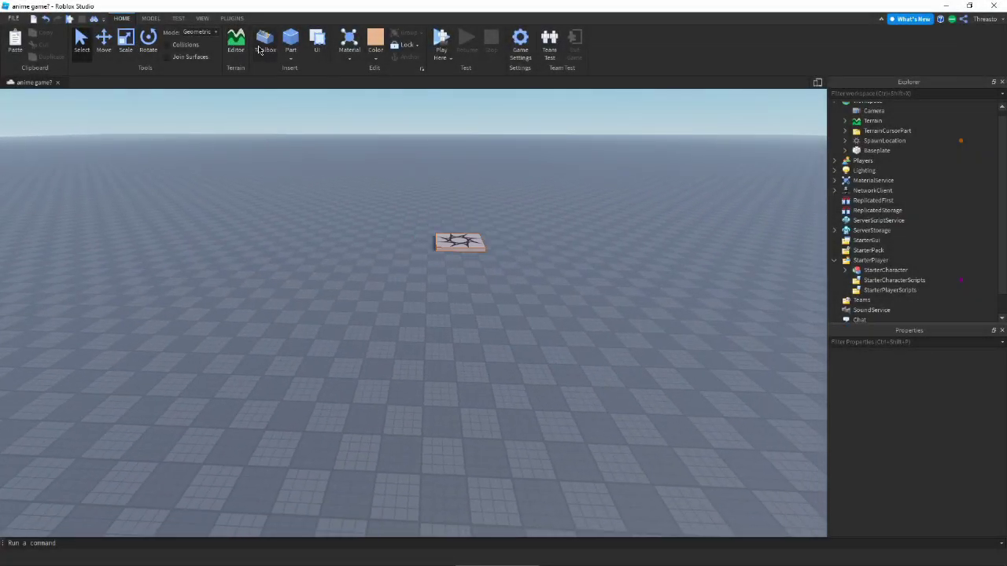
Search the Toolbox for 'sword', after first trying 'linked sword'
click(265, 43)
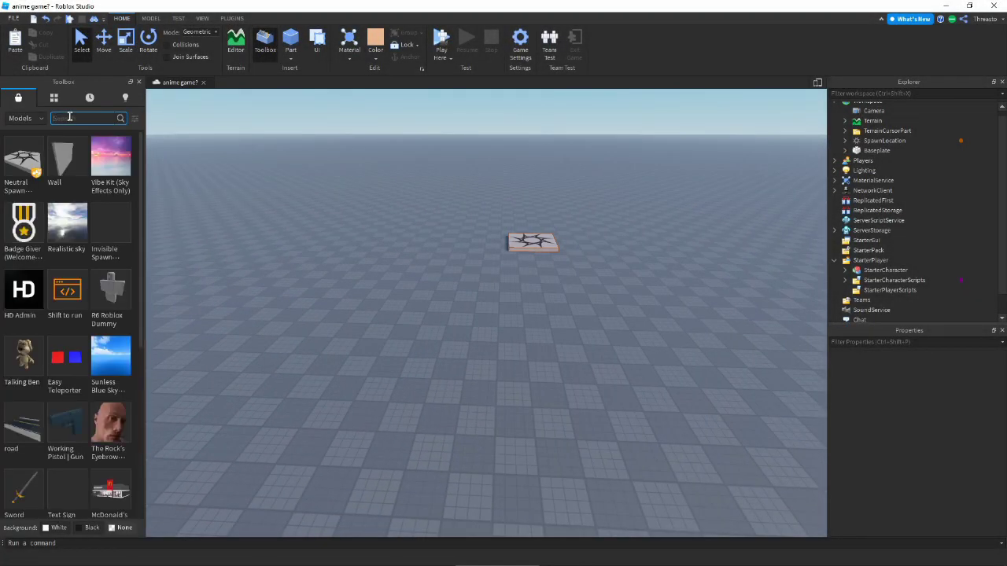
text(linked sword)
key(Return)
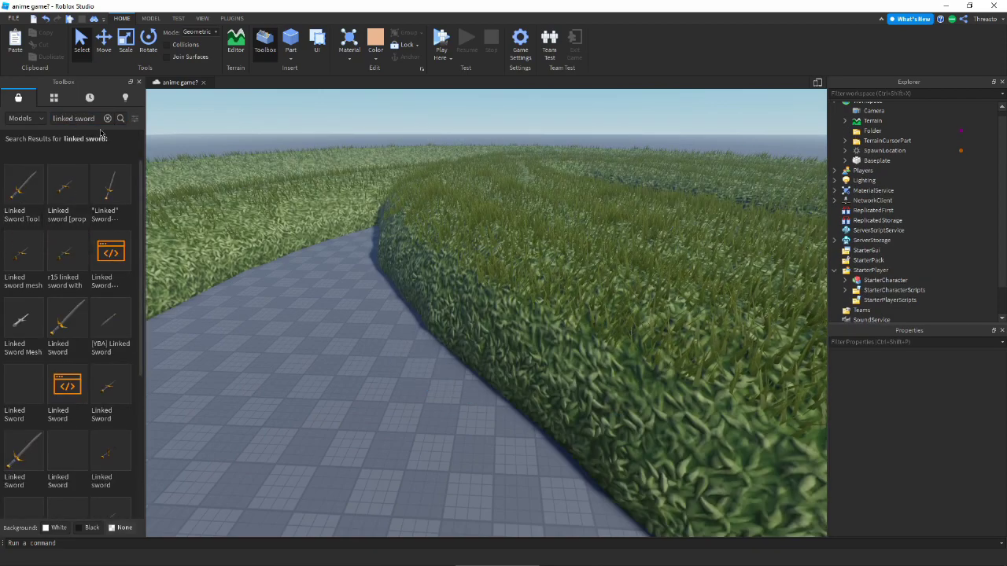
click(107, 118)
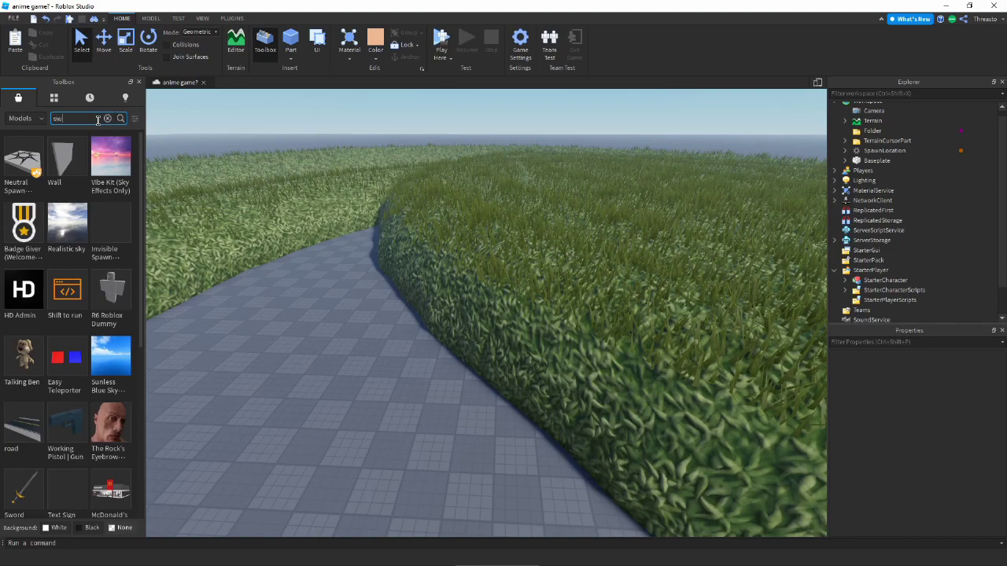
text(sword)
key(Return)
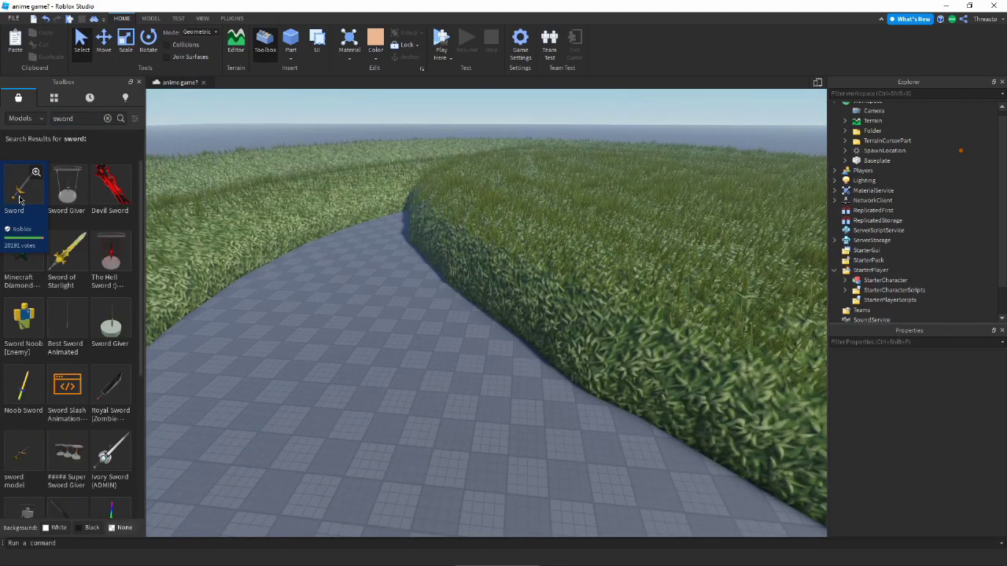
Insert the classic Sword into StarterPack and start a playtest with F5
click(20, 200)
click(607, 311)
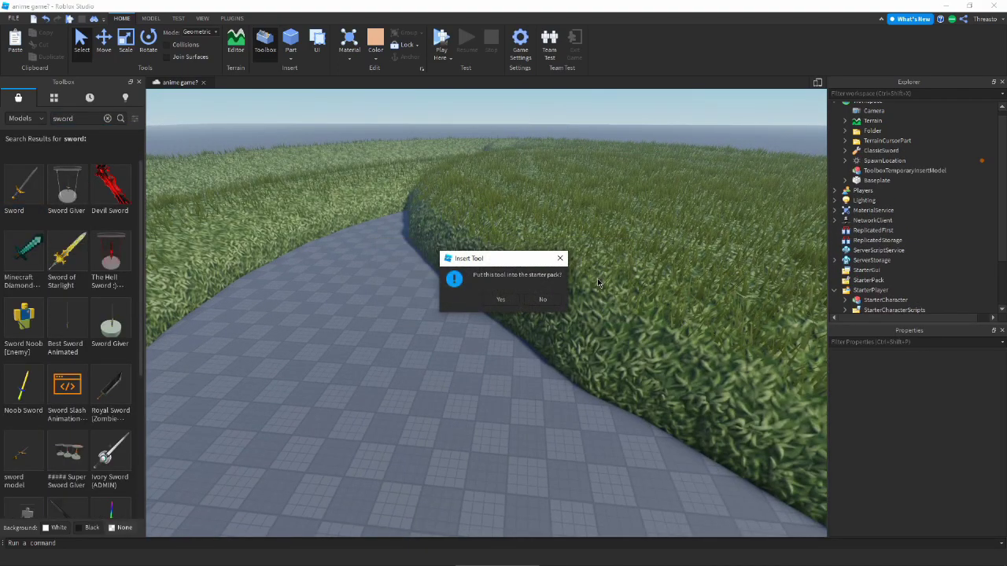
click(501, 299)
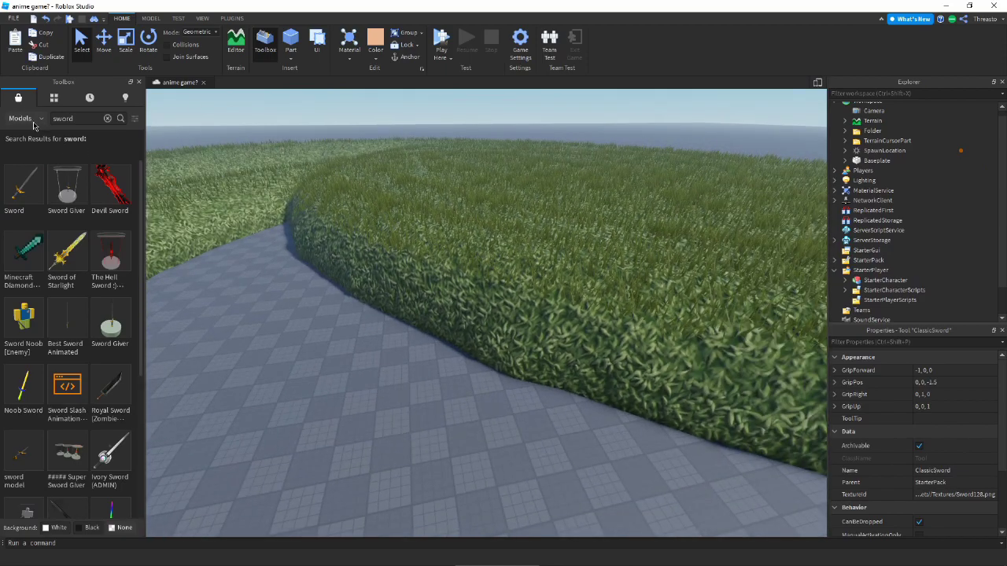
click(27, 144)
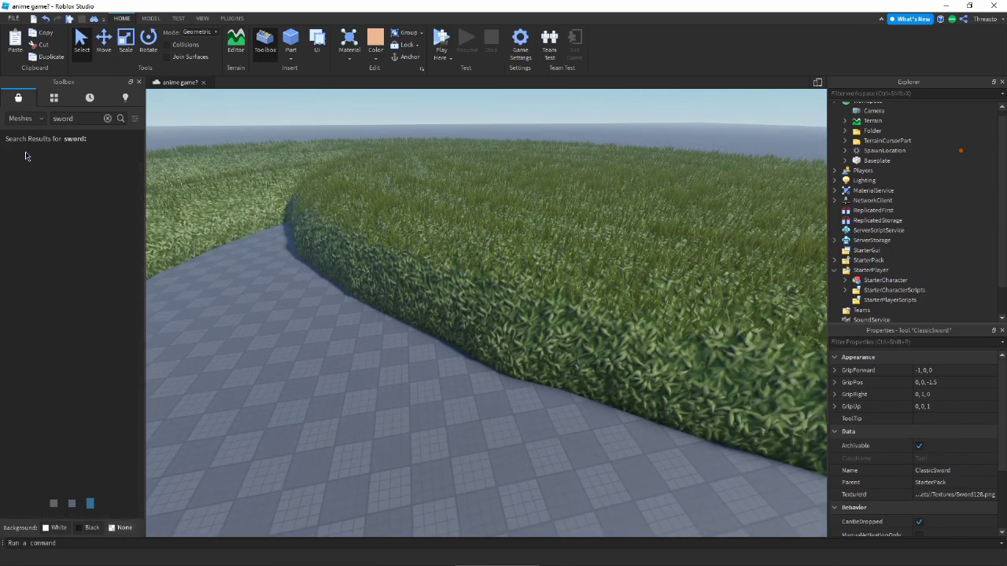
key(F5)
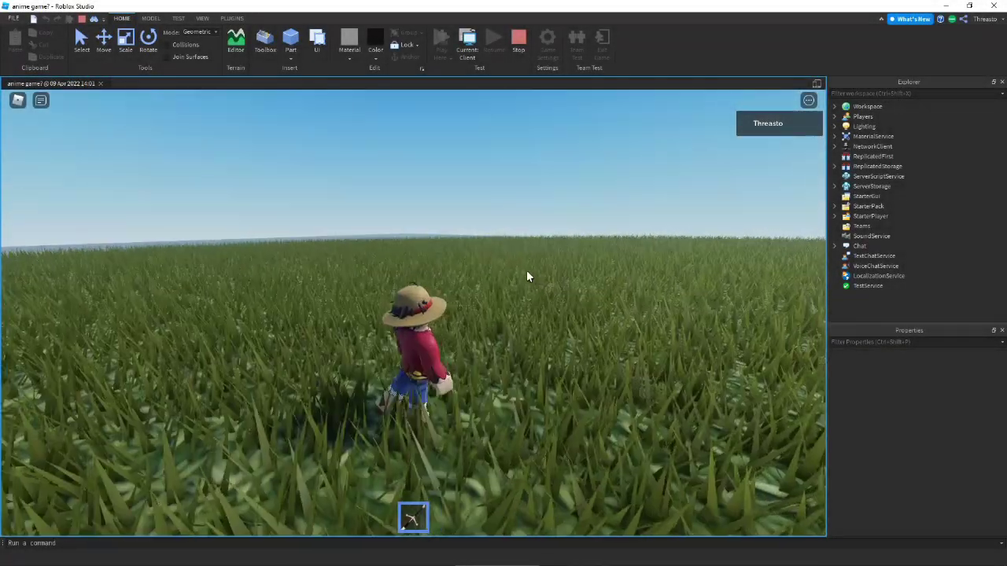
Stop the playtest, delete the Katana Handle mesh, and insert Katana [WB] into StarterPack
click(520, 46)
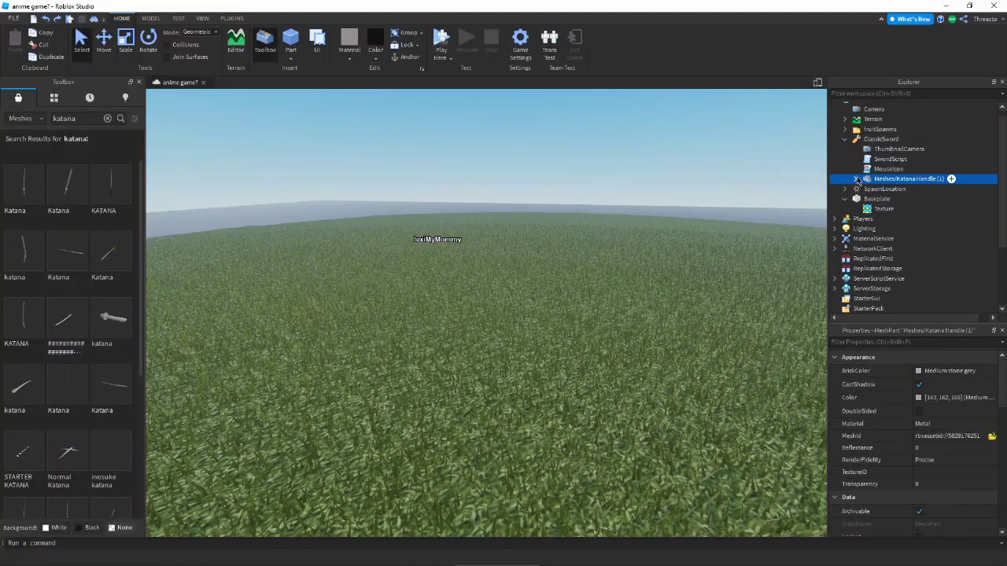
key(Delete)
click(864, 142)
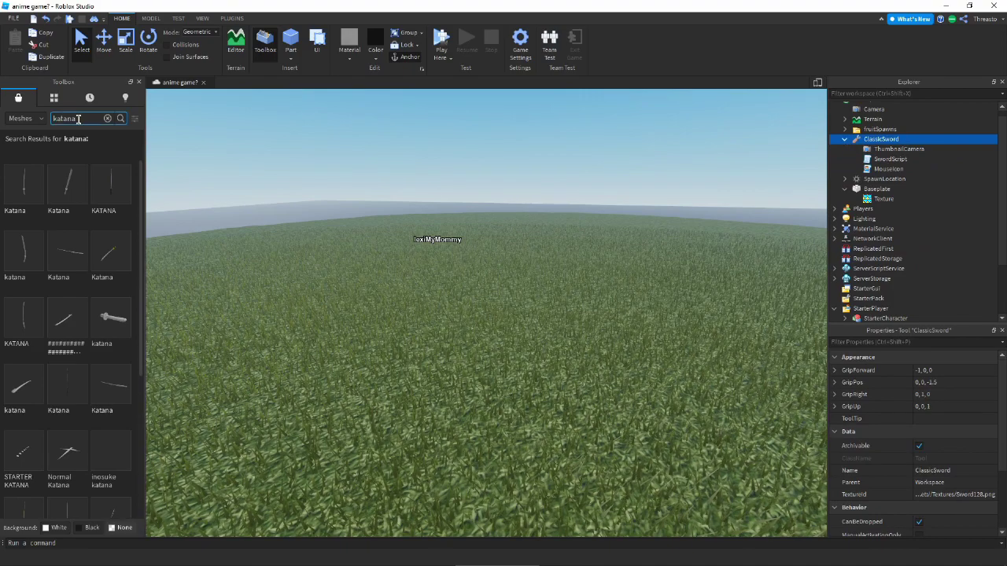
click(20, 132)
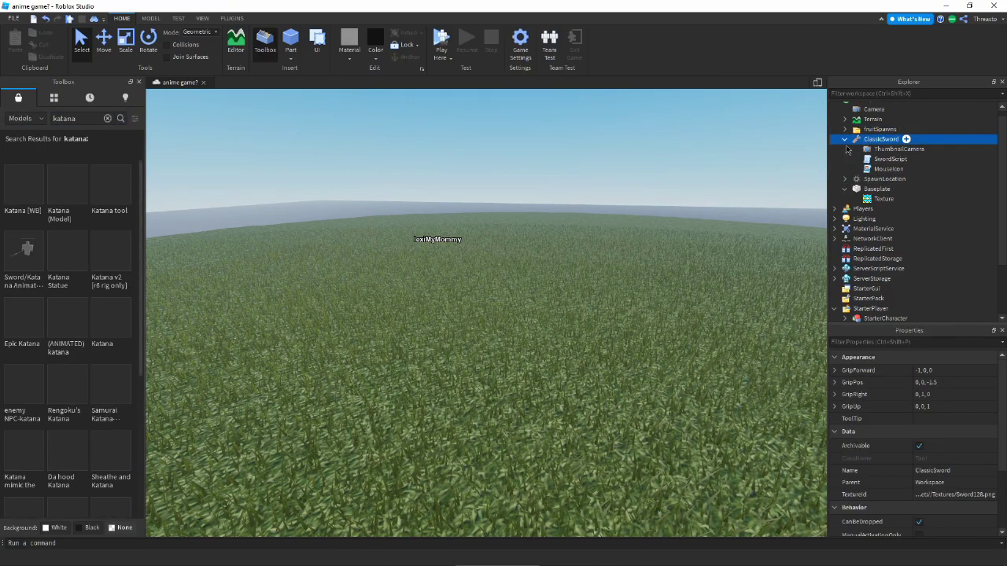
click(22, 188)
click(627, 248)
click(500, 298)
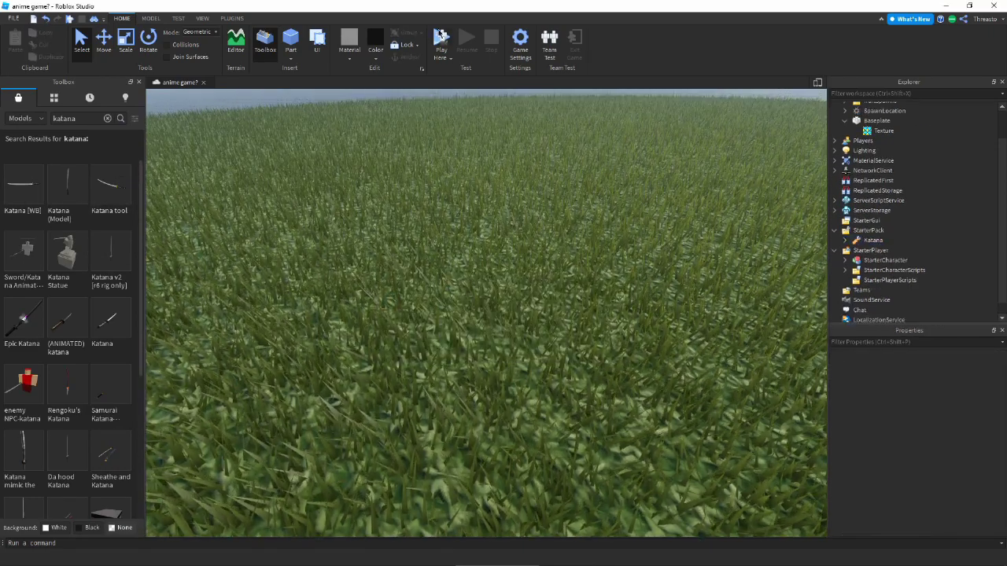
Playtest the katana by swinging it and walking around, then stop
click(442, 43)
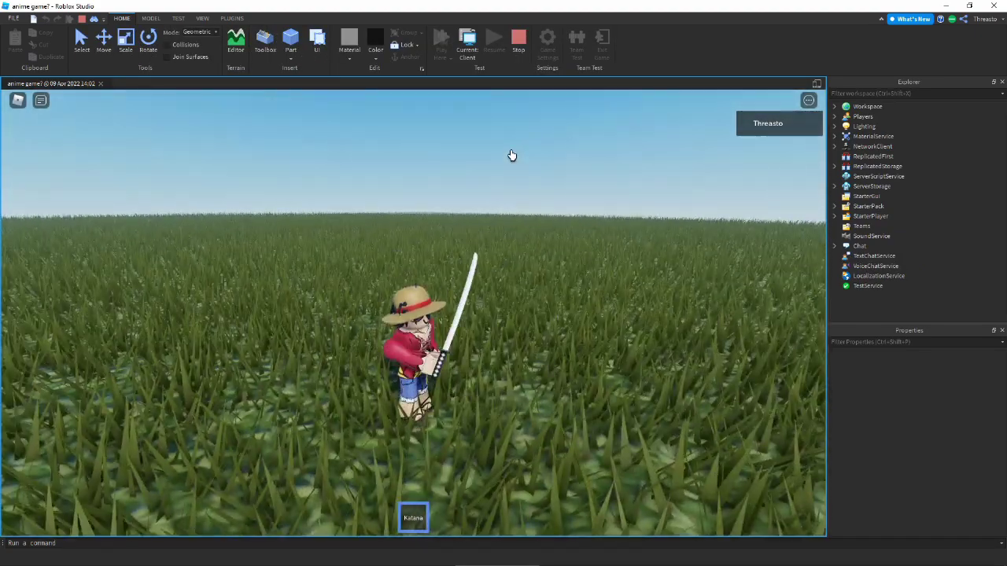
click(522, 197)
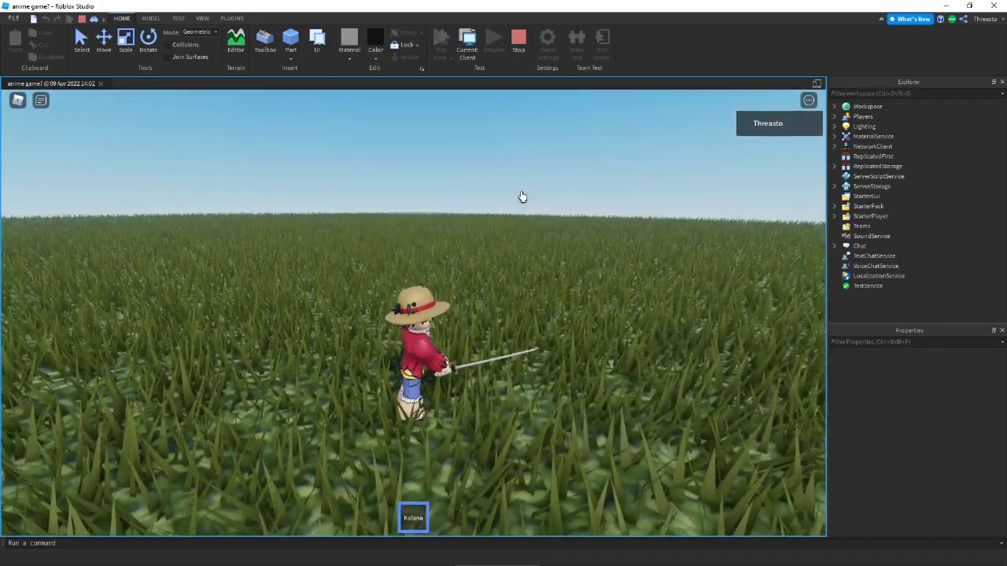
key(s)
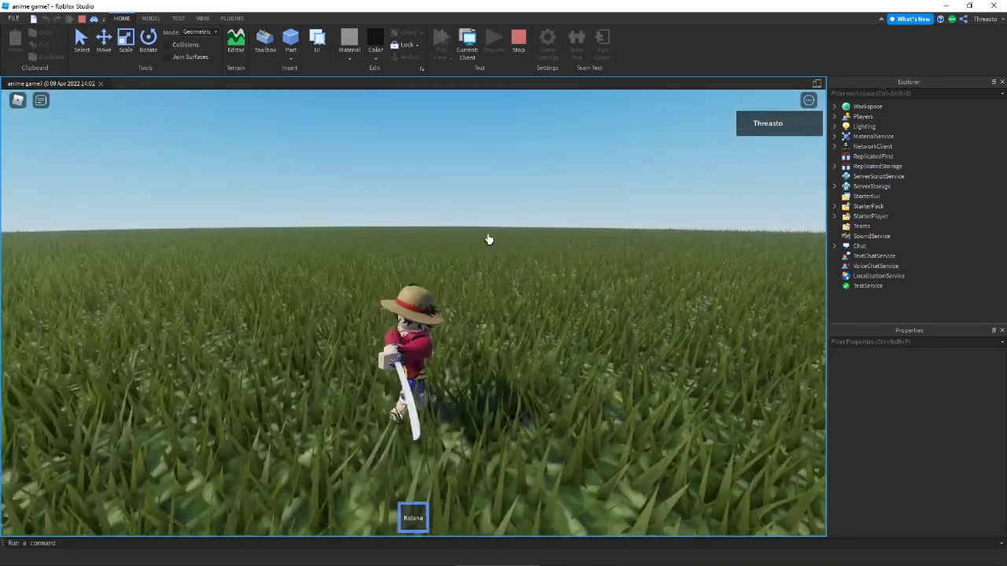
click(518, 40)
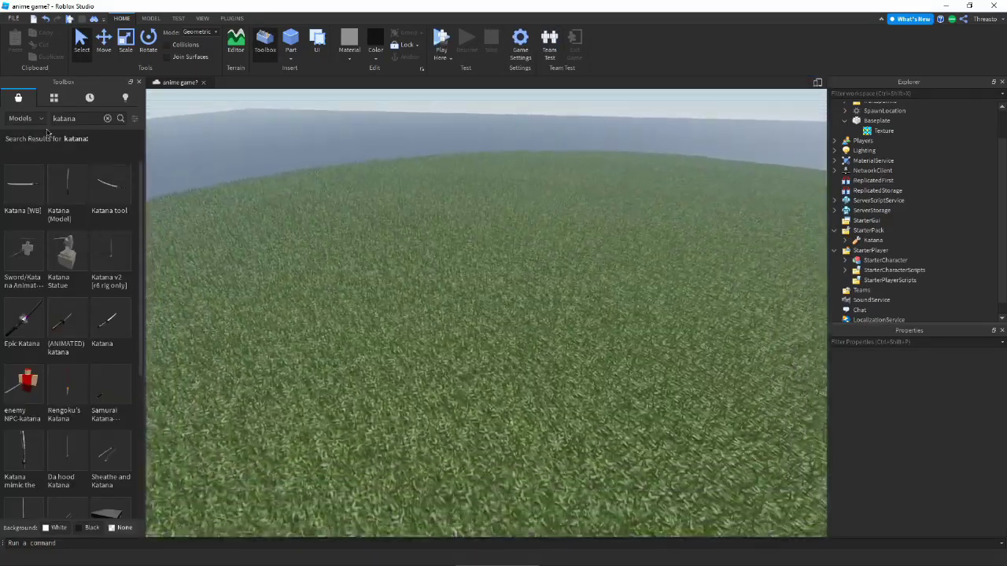
Move StarterCharacter into Workspace and frame it at ground level
click(107, 118)
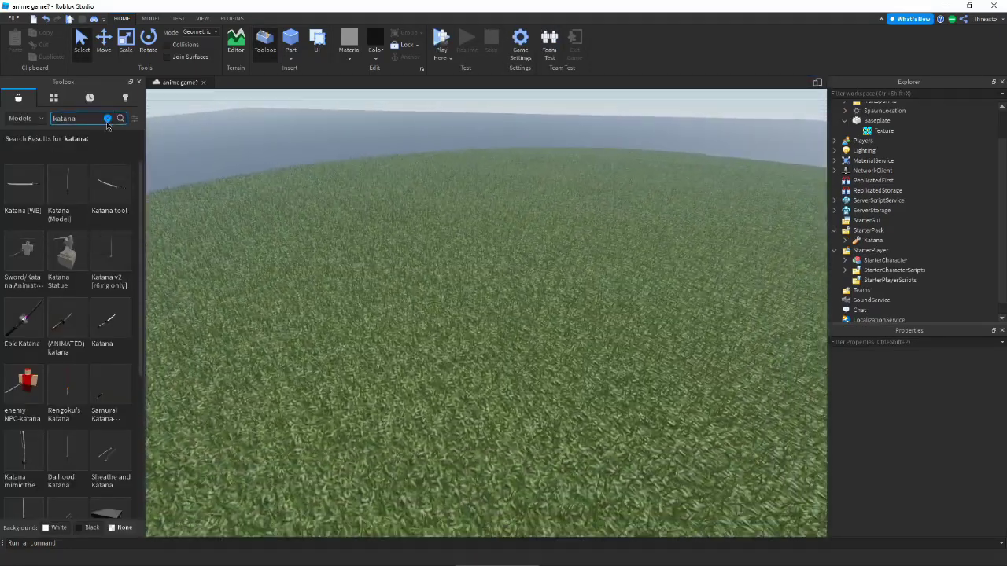
drag(870, 266, 898, 150)
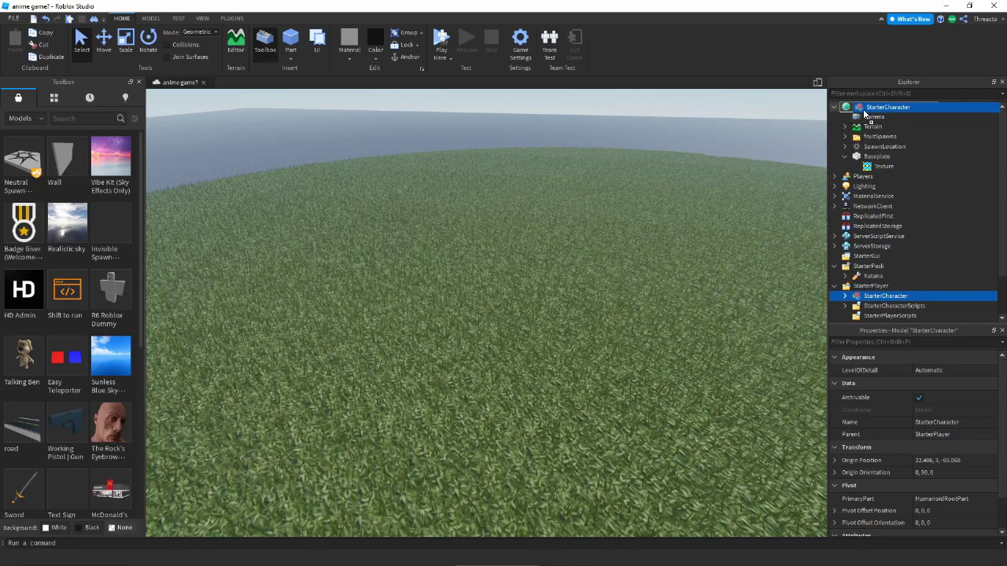
drag(865, 115, 865, 108)
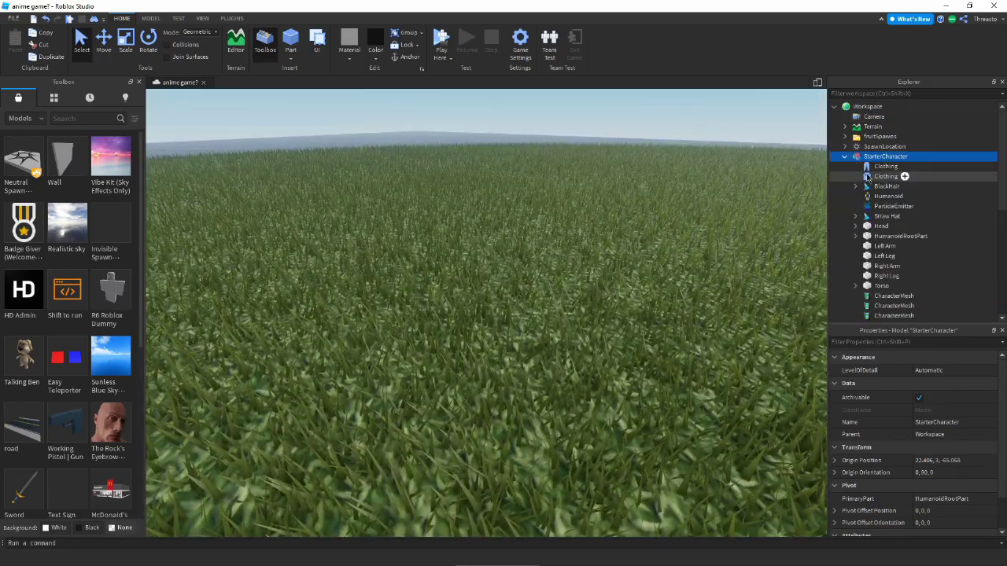
key(f)
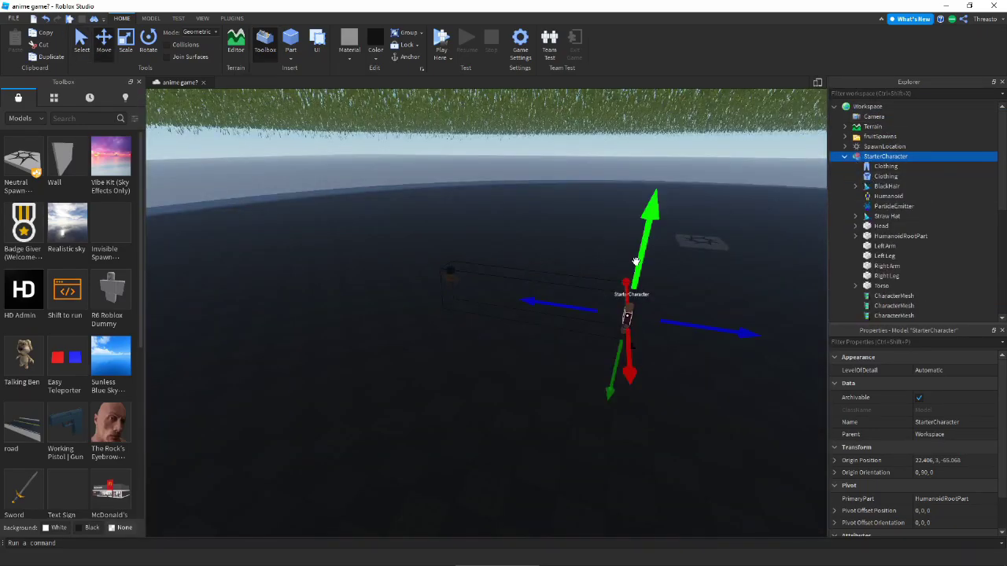
drag(635, 261, 478, 273)
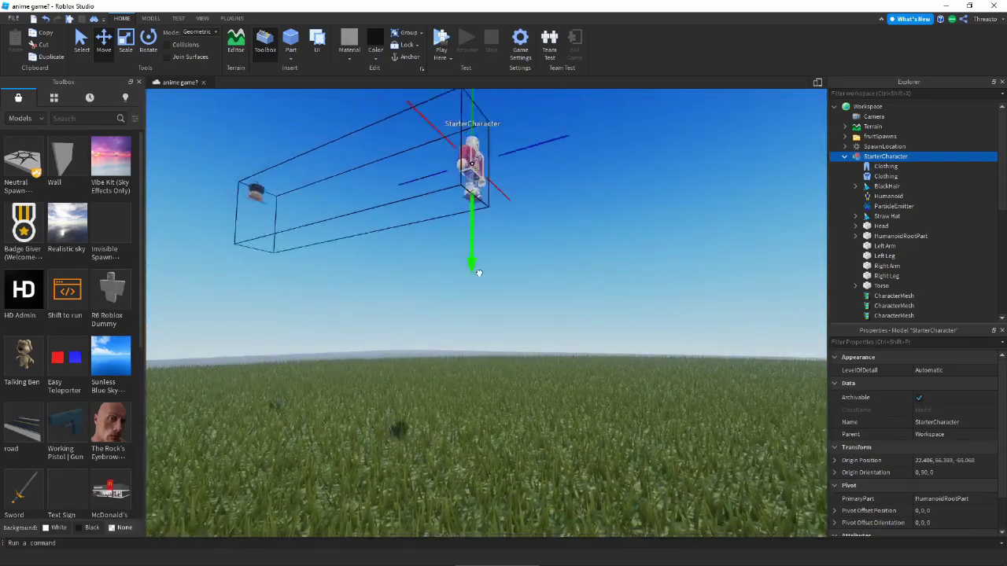
key(ctrl+z)
key(f)
Select the ParticleEmitter on the StarterCharacter's HumanoidRootPart
click(704, 229)
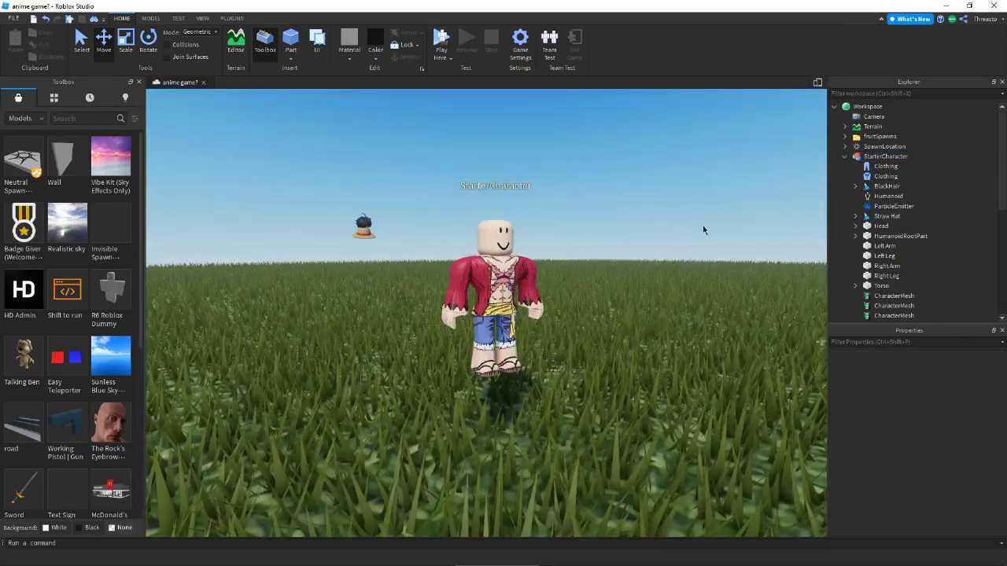
click(878, 157)
scroll(879, 192, down, 2)
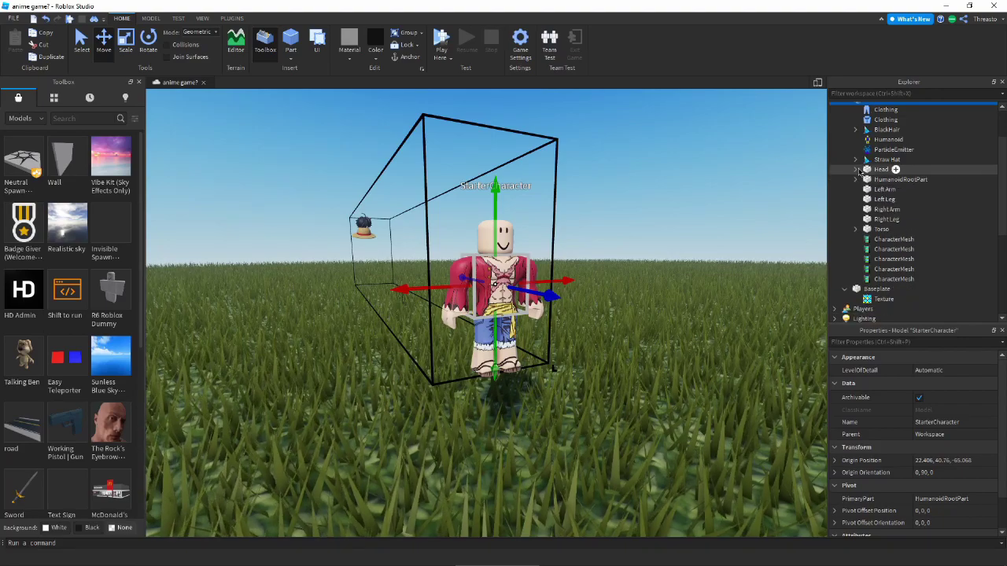
click(893, 149)
scroll(912, 440, down, 3)
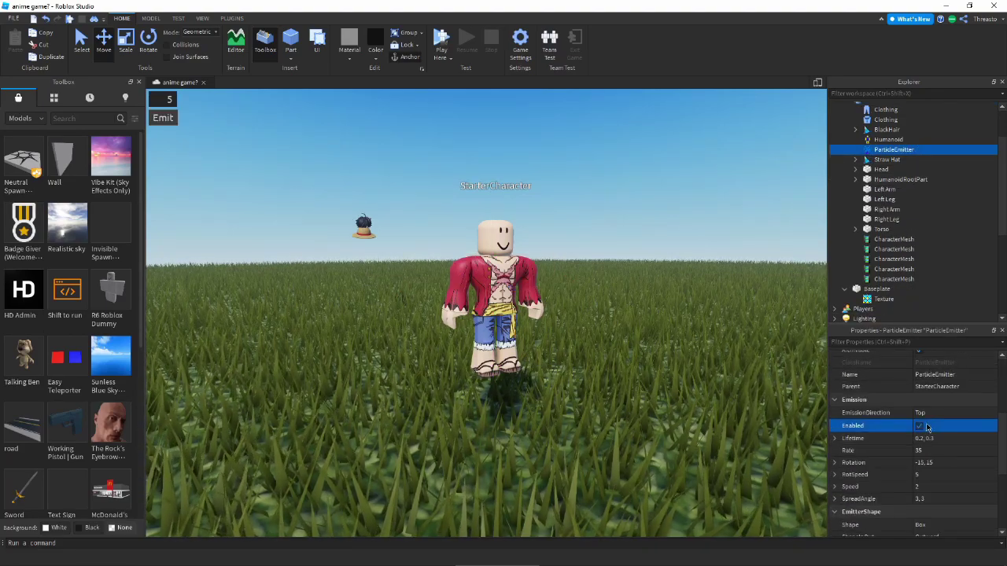
scroll(927, 427, up, 2)
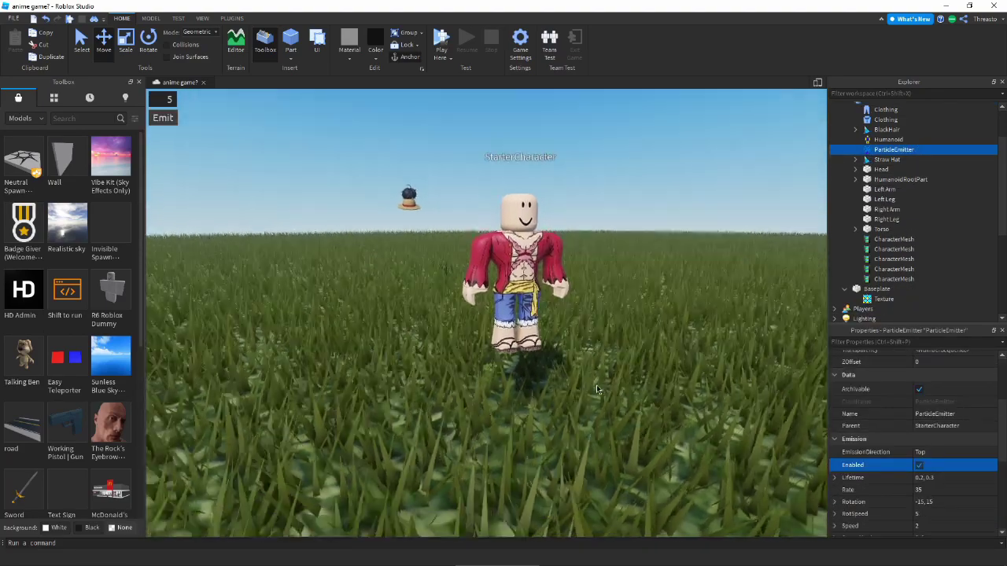
right_drag(676, 346, 695, 383)
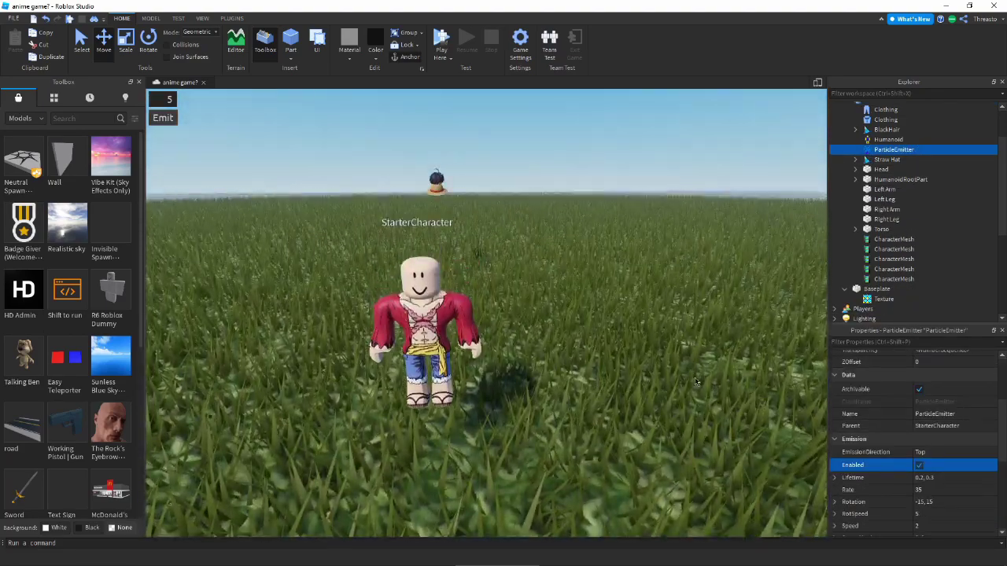
scroll(913, 441, down, 5)
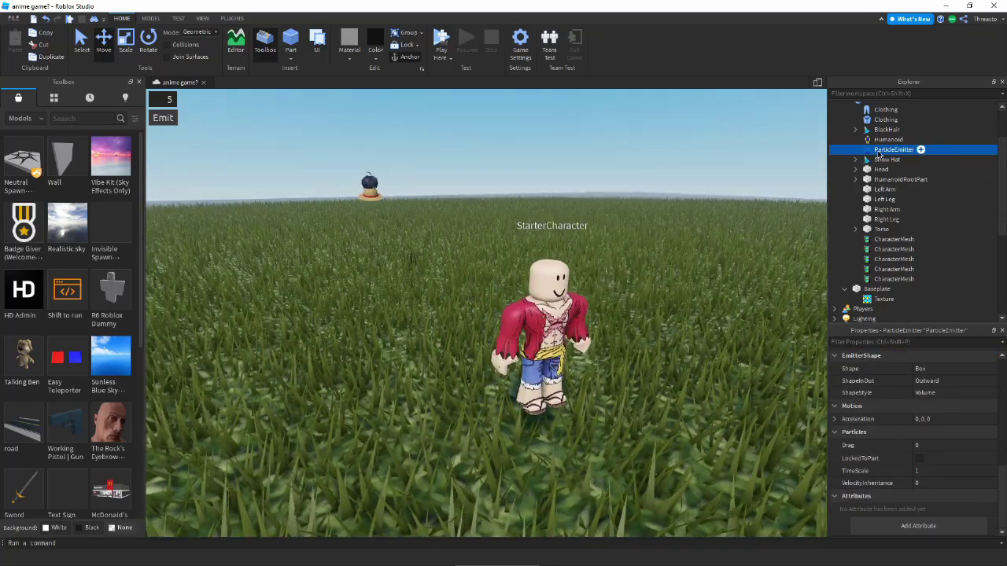
drag(883, 184, 885, 180)
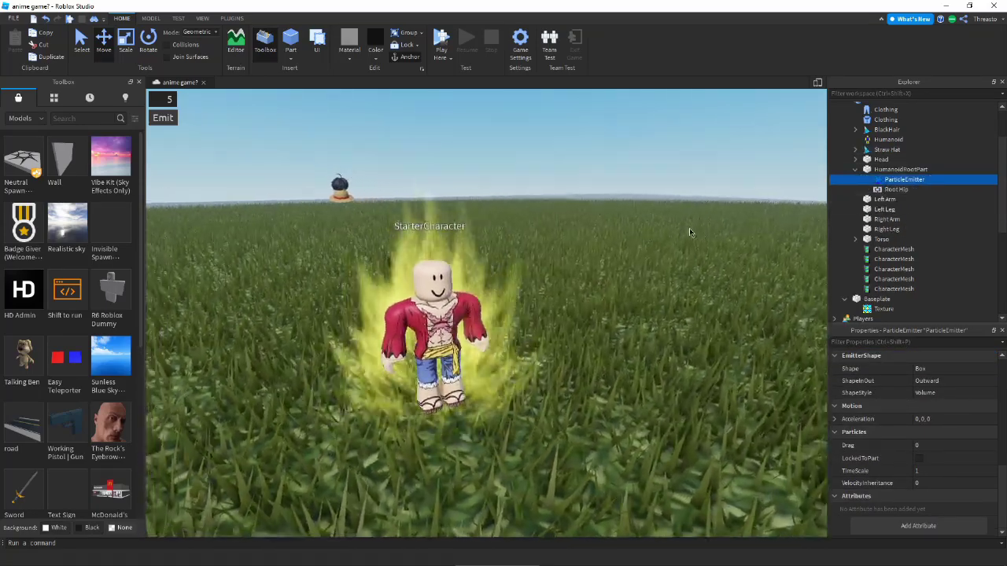
scroll(689, 228, up, 2)
scroll(907, 374, up, 5)
Set the emitter's Color to yellow (255, 183, 0) for a golden aura
click(918, 383)
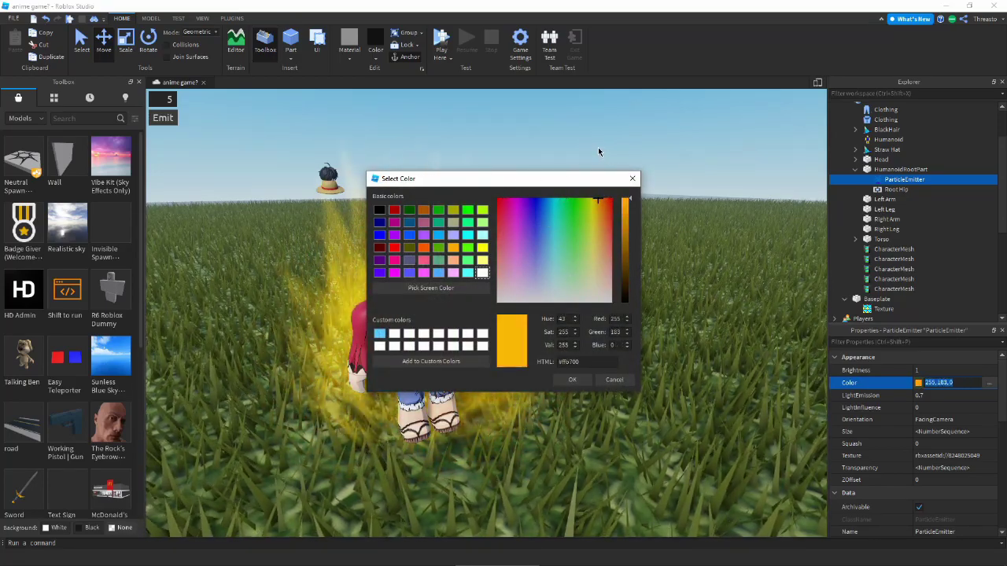
click(571, 379)
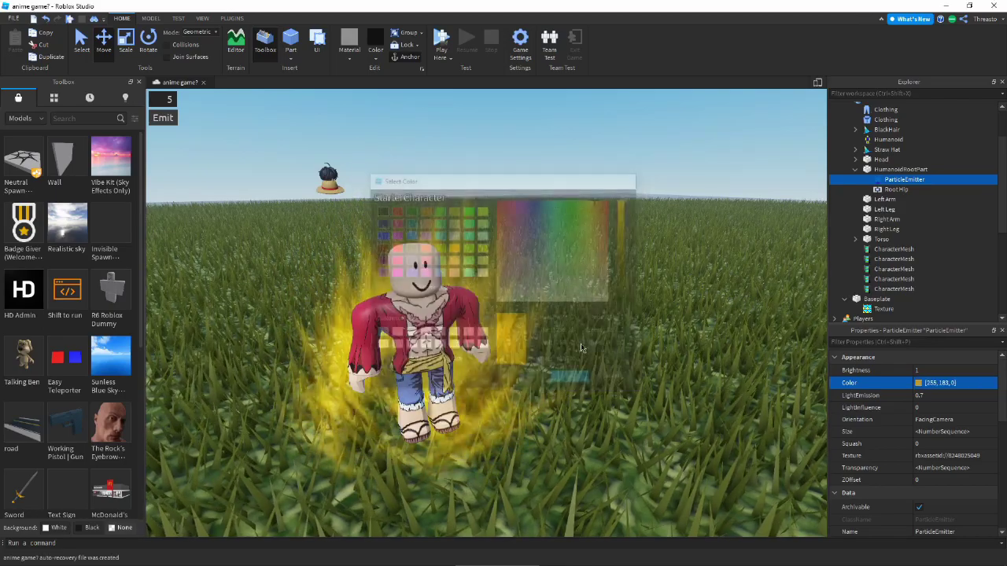
scroll(626, 137, down, 3)
click(626, 137)
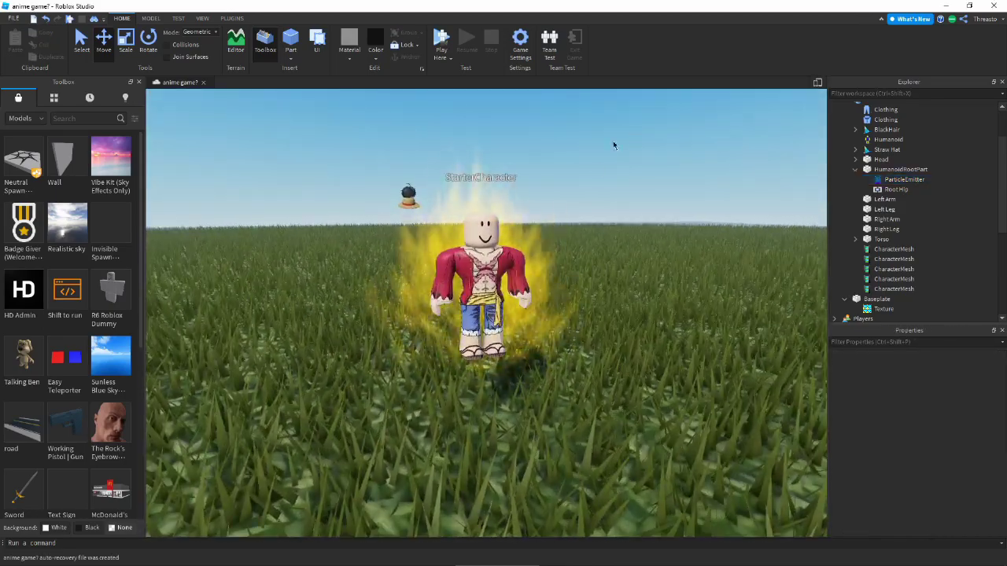
scroll(614, 144, up, 5)
click(522, 330)
mouse_move(521, 330)
right_down()
mouse_move(596, 225)
mouse_move(304, 37)
right_up()
Insert a sphere part and make it yellow Neon
click(593, 228)
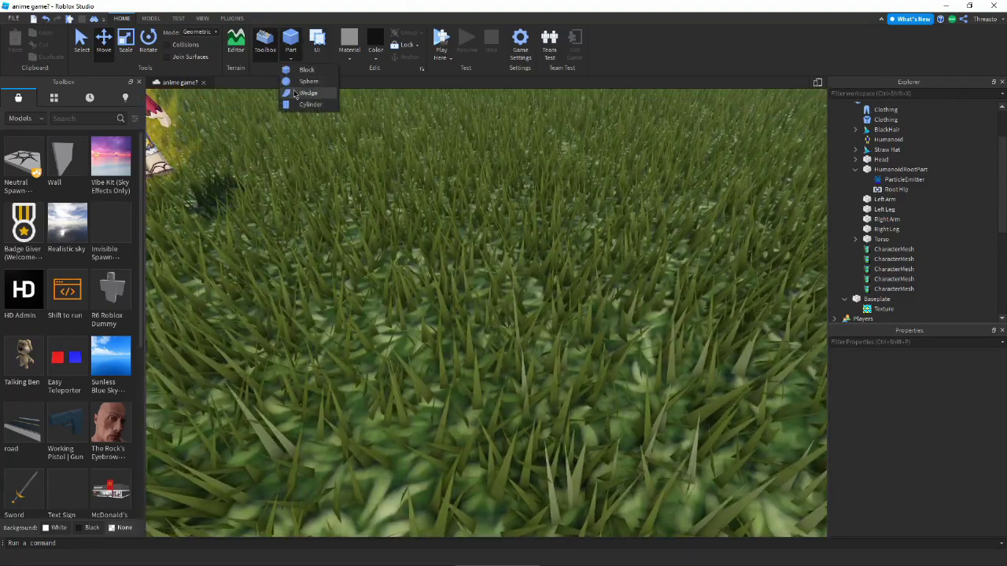
click(306, 81)
key(f)
click(350, 43)
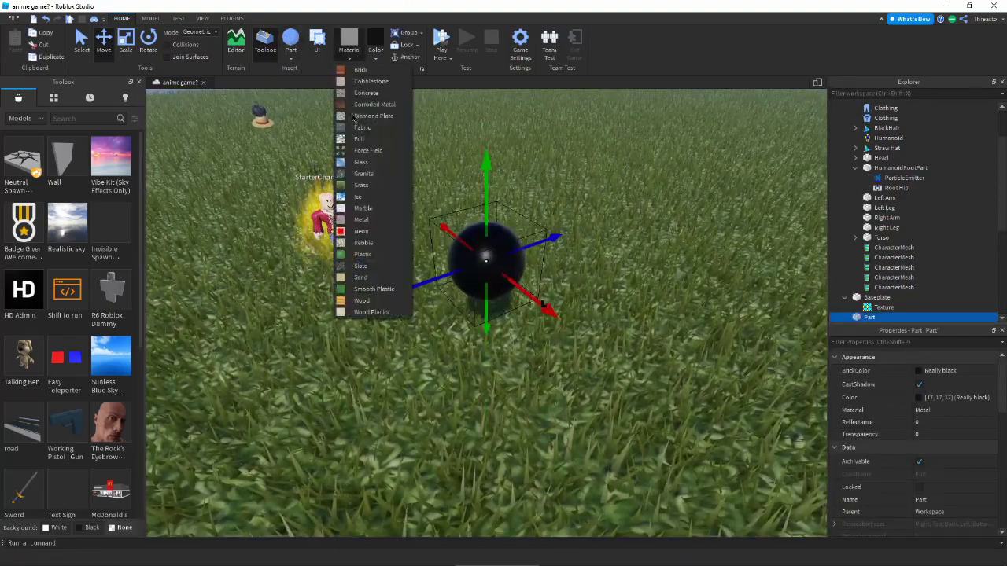
click(361, 232)
click(375, 48)
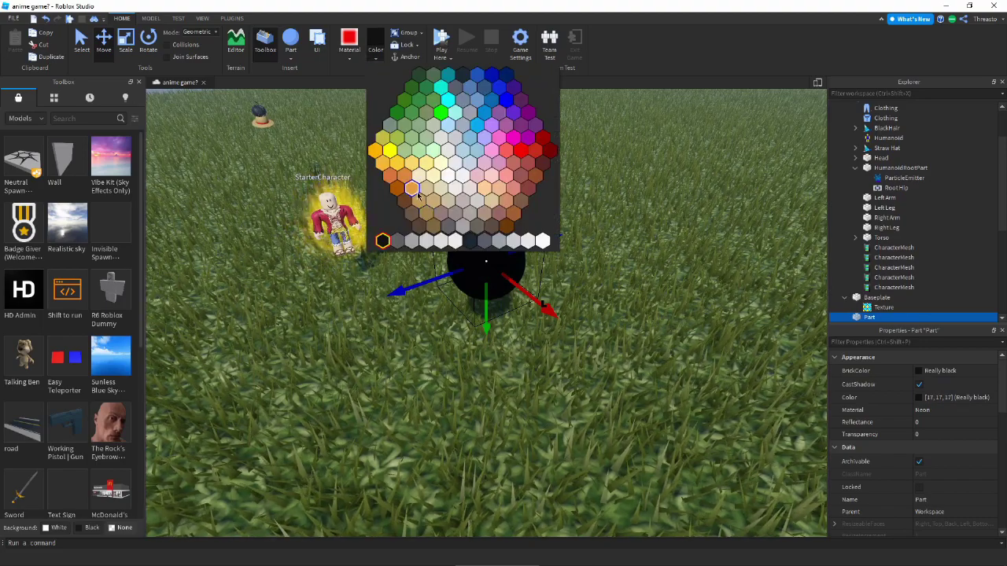
click(417, 194)
Add a ParticleEmitter to the neon ball
click(713, 299)
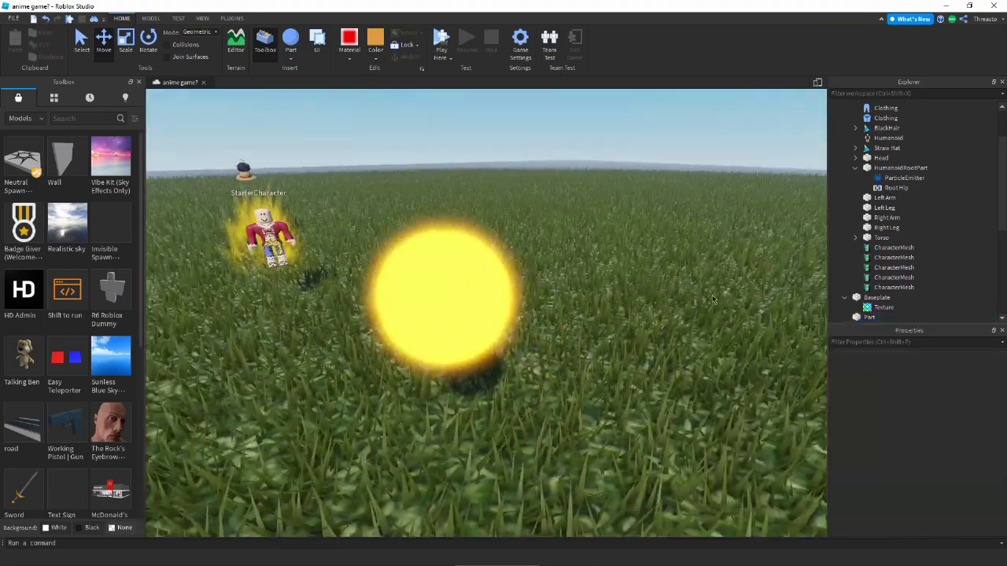
click(869, 317)
scroll(881, 291, down, 2)
click(882, 261)
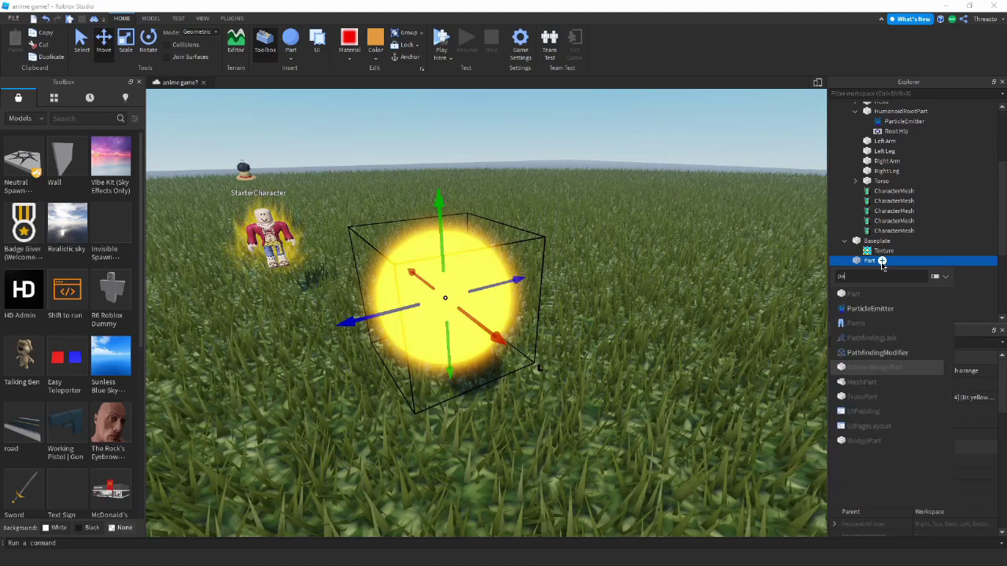
click(870, 294)
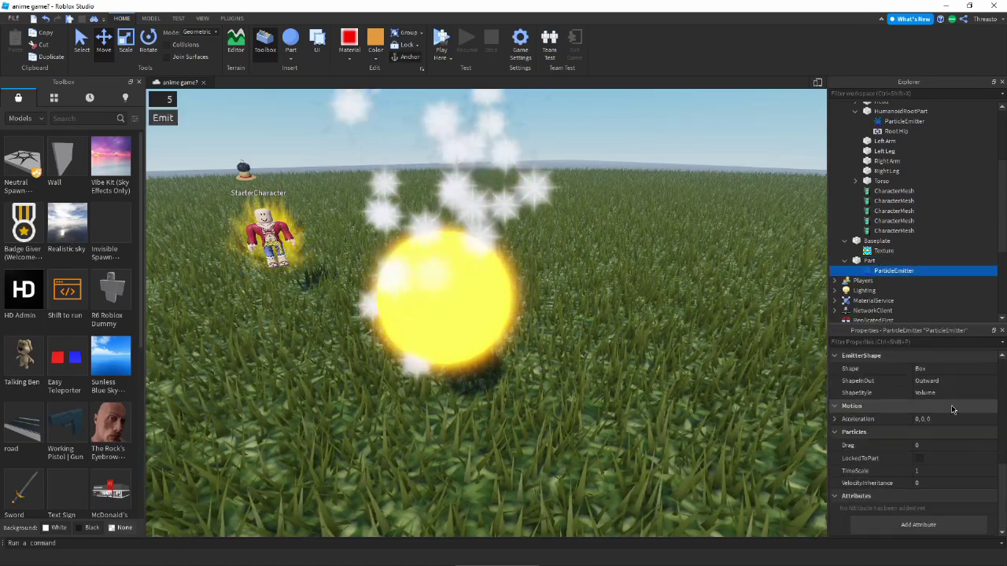
Set the particle Speed to 0.001 and move the emitter into an Attachment
scroll(938, 441, up, 3)
click(936, 409)
text(0.001)
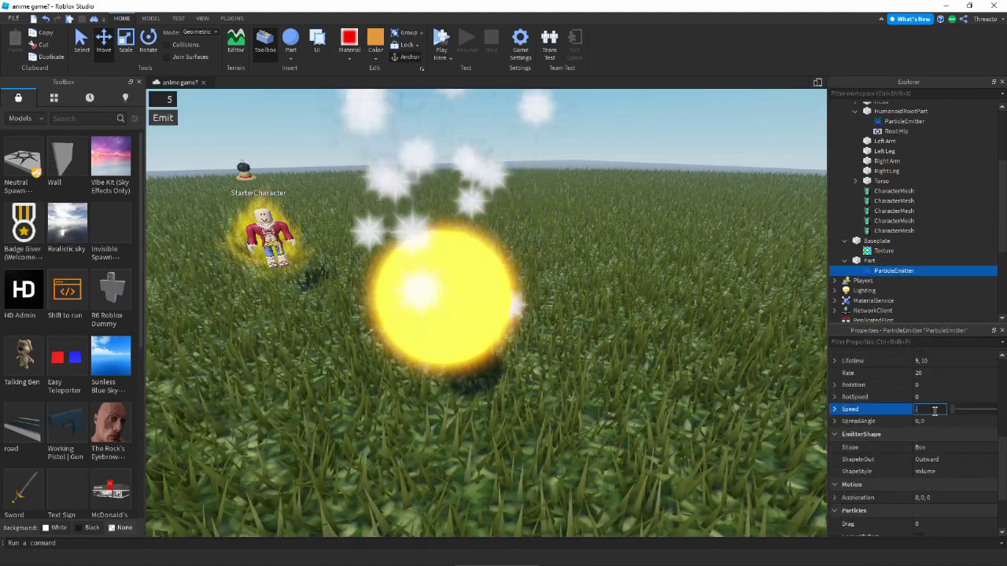
key(Return)
scroll(935, 413, up, 5)
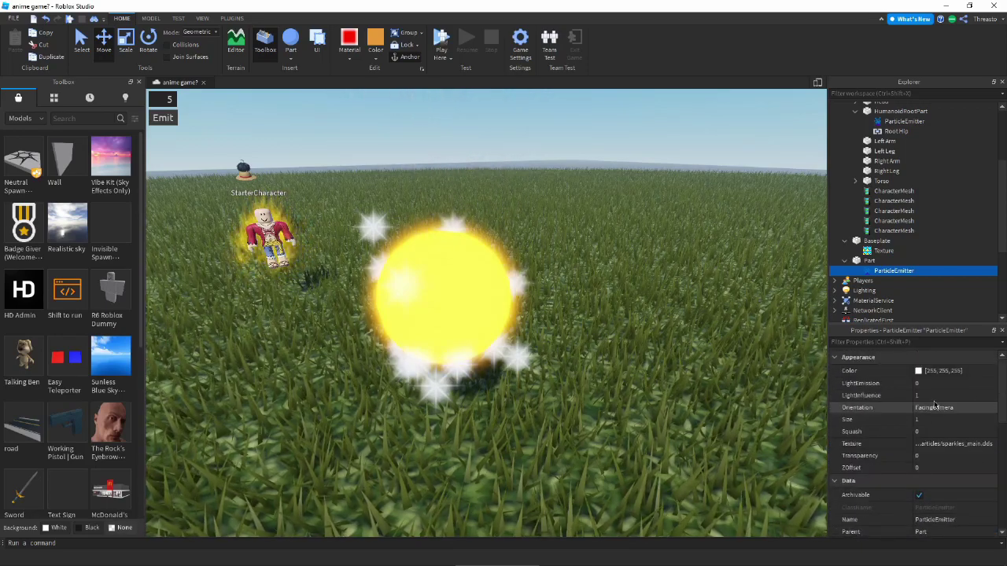
click(882, 262)
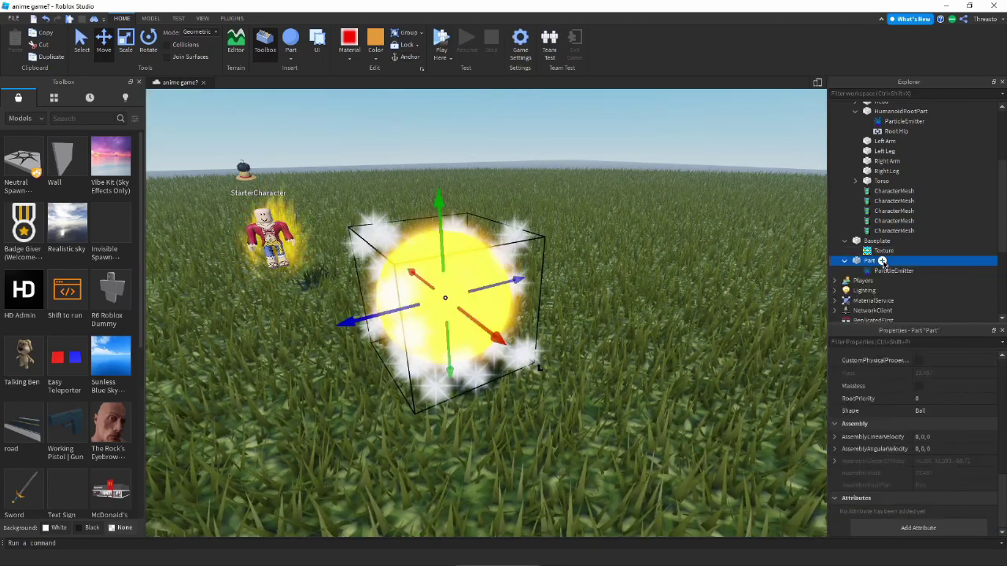
drag(887, 280, 882, 273)
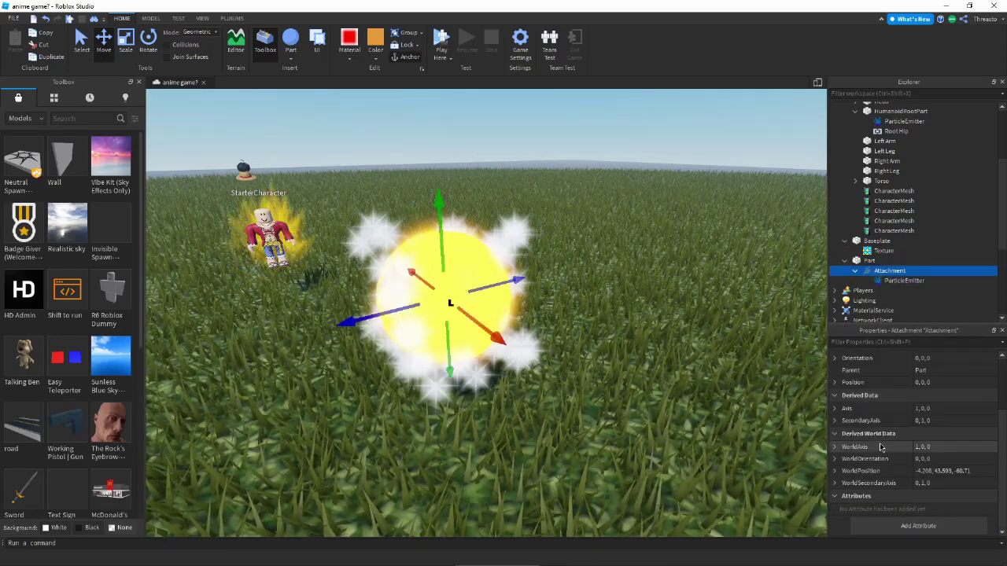
click(897, 280)
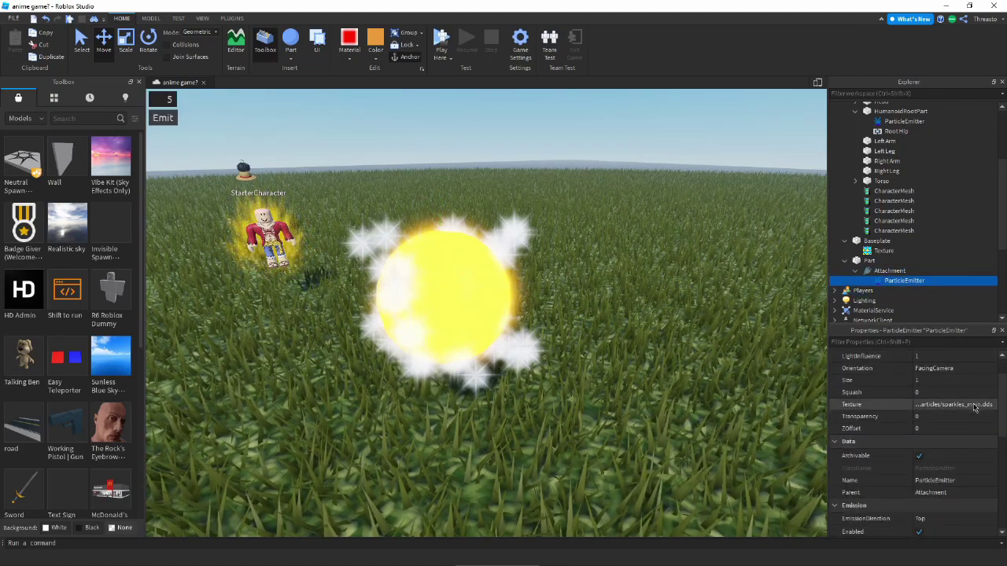
Raise the start of the particle Size curve to about 5
scroll(982, 427, up, 3)
click(982, 423)
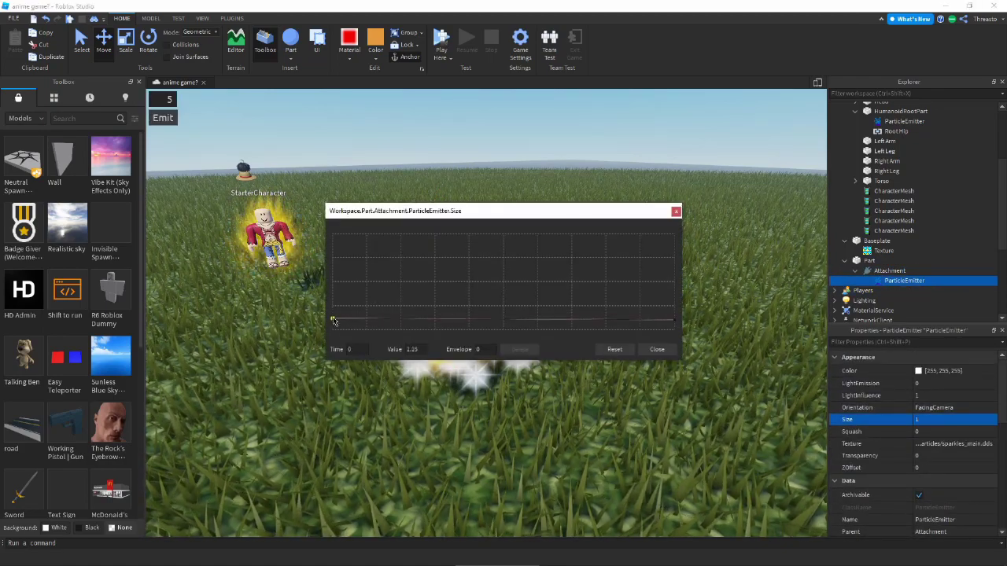
drag(329, 293, 331, 280)
drag(438, 222, 725, 294)
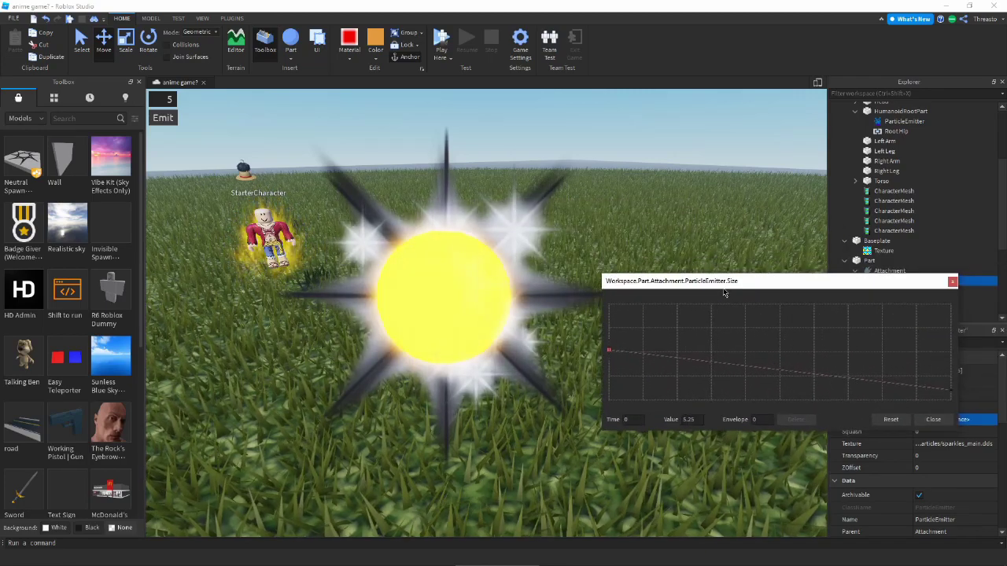
drag(608, 353, 608, 355)
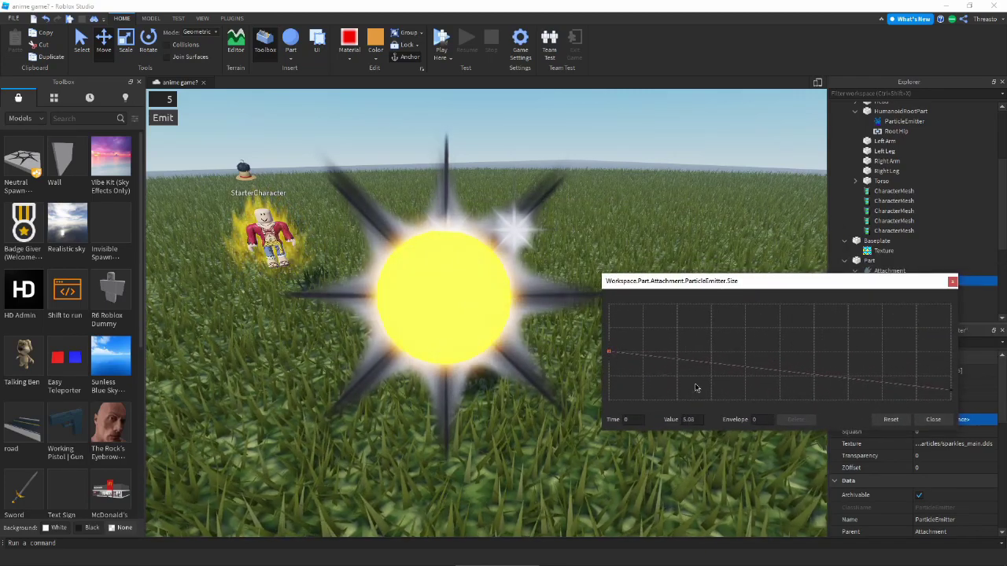
click(928, 419)
Set particle Lifetime to 1 and adjust the Size curve's end point to 1.17
scroll(924, 441, down, 3)
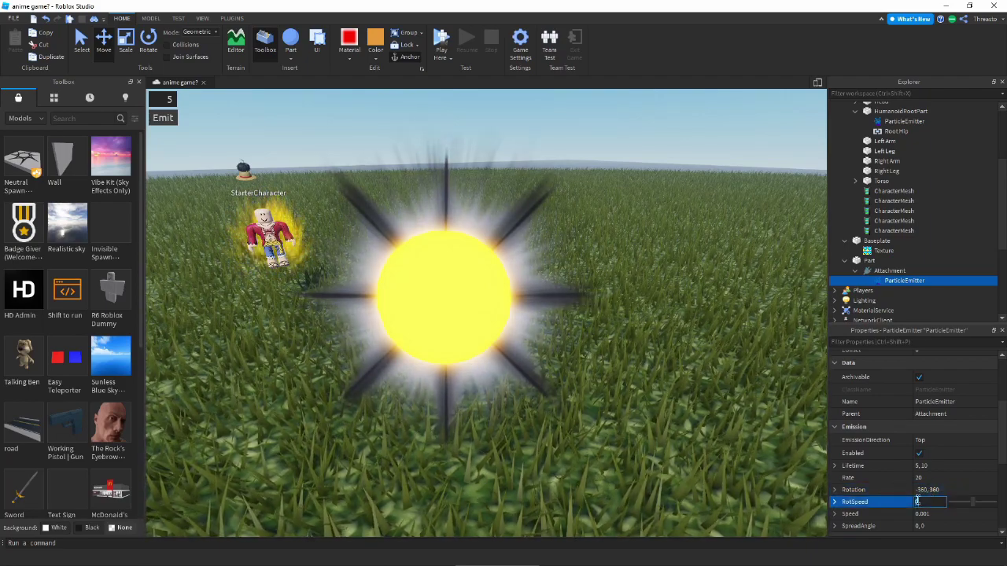
click(943, 467)
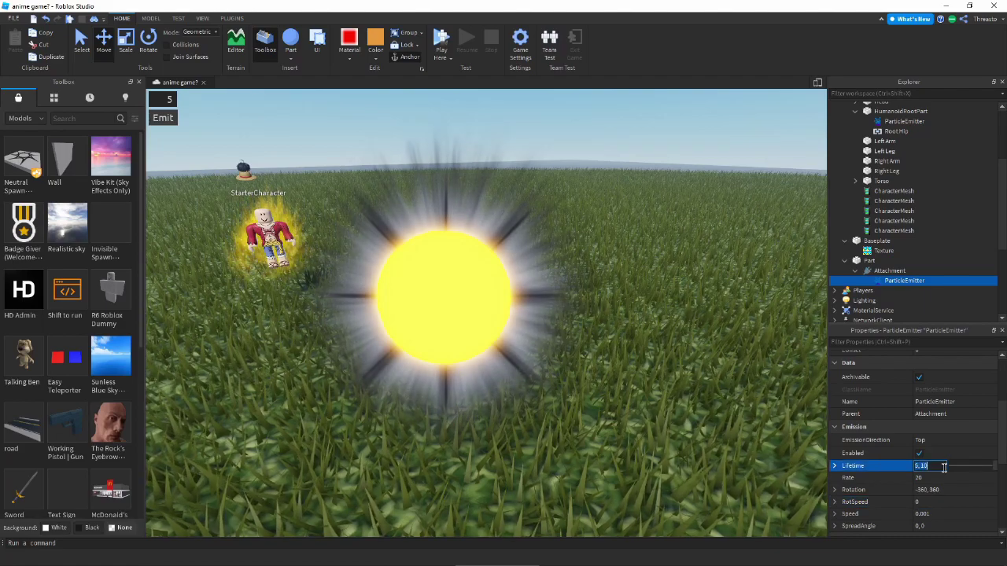
key(f)
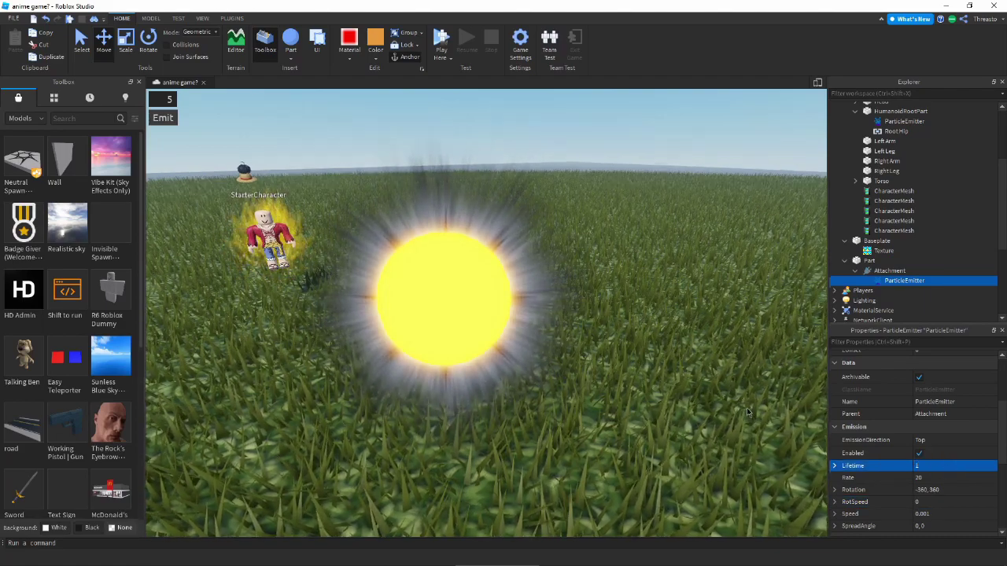
scroll(903, 363, up, 3)
click(968, 419)
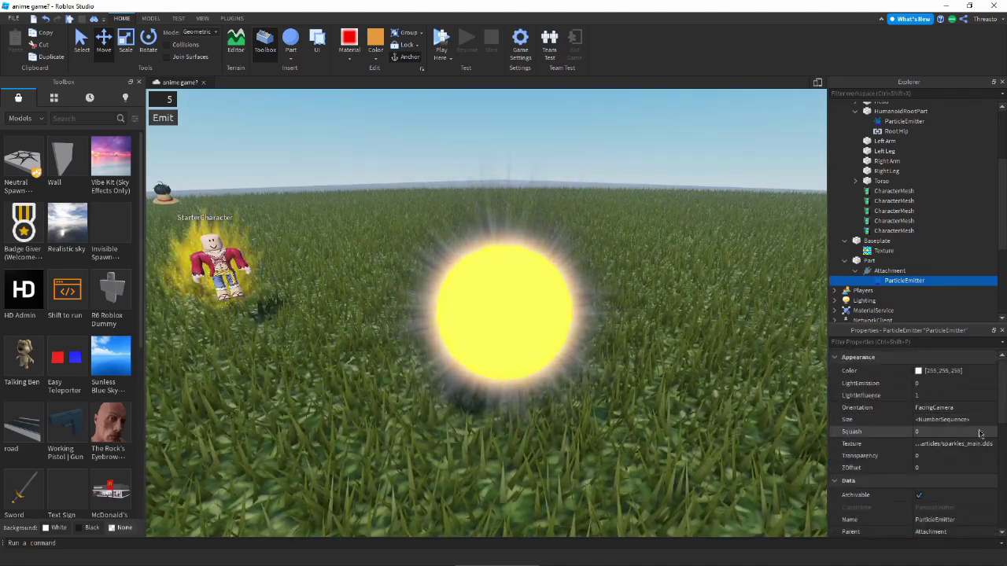
click(991, 420)
click(674, 321)
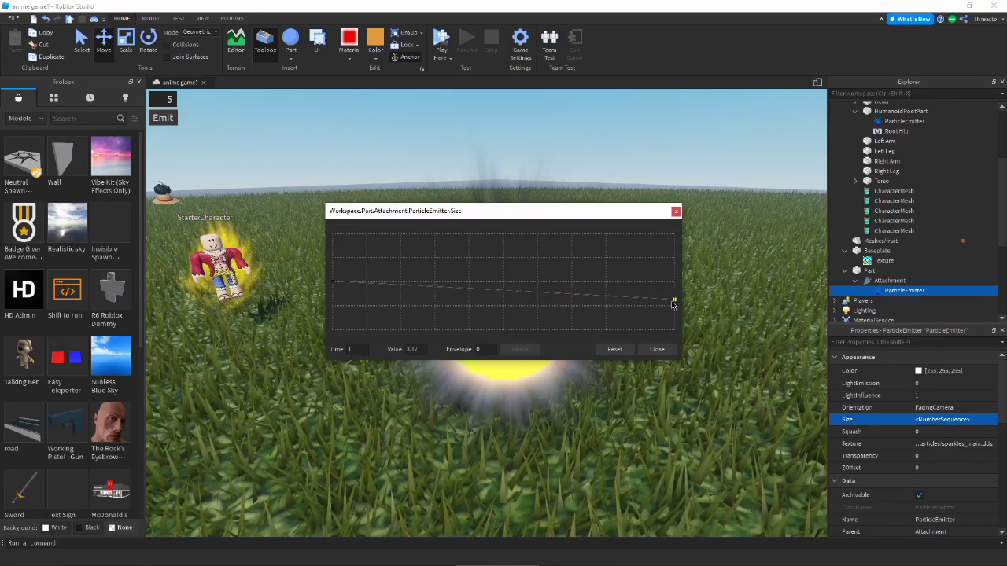
click(660, 350)
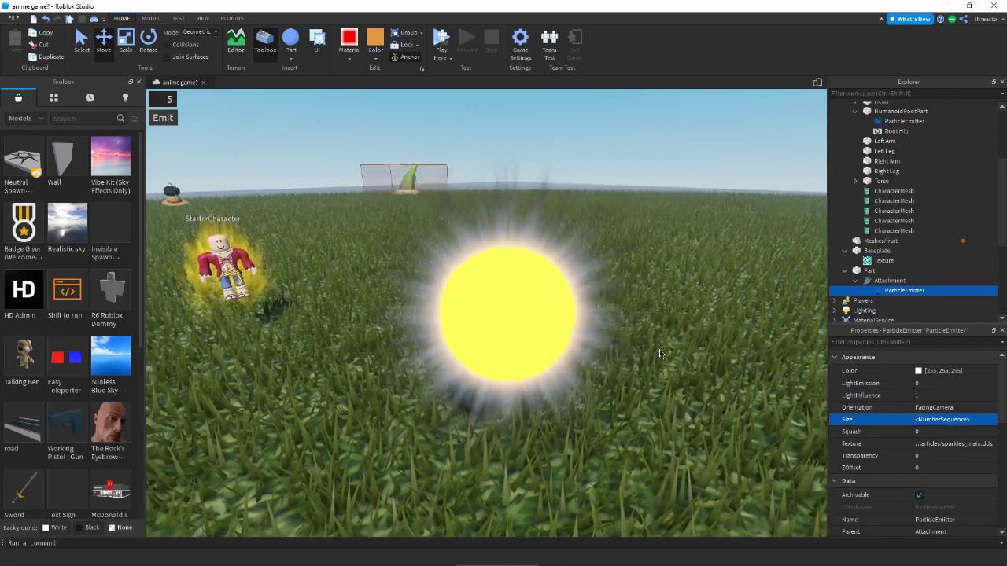
Set the particle RotSpeed to 200 and view the glowing ball
scroll(659, 350, down, 3)
scroll(944, 450, down, 5)
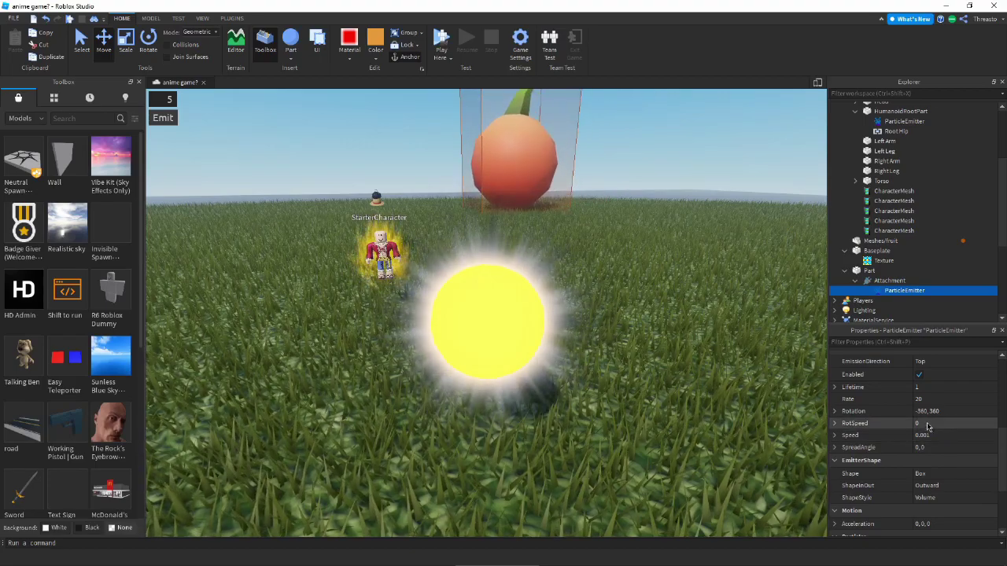
text(00)
key(Return)
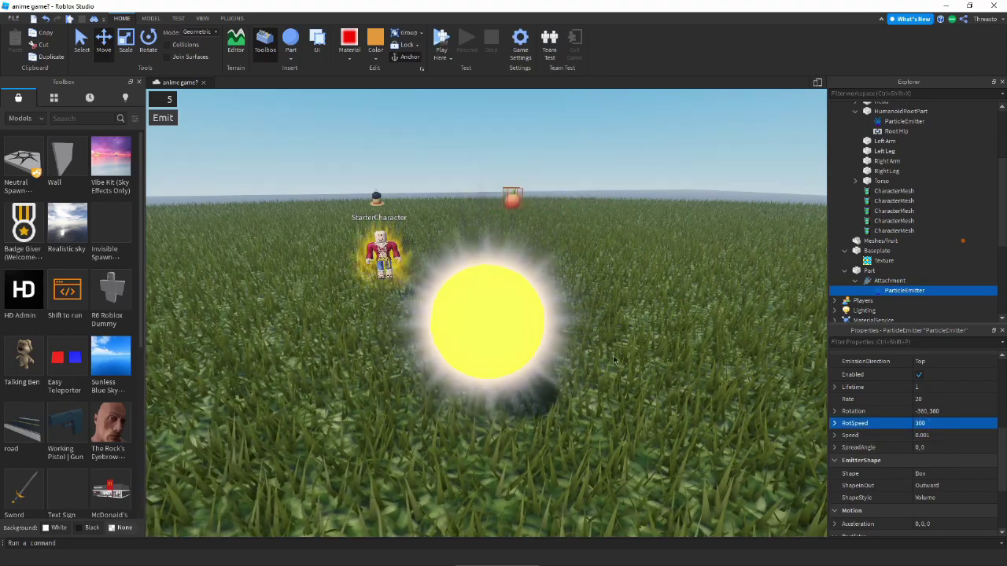
right_drag(616, 361, 675, 386)
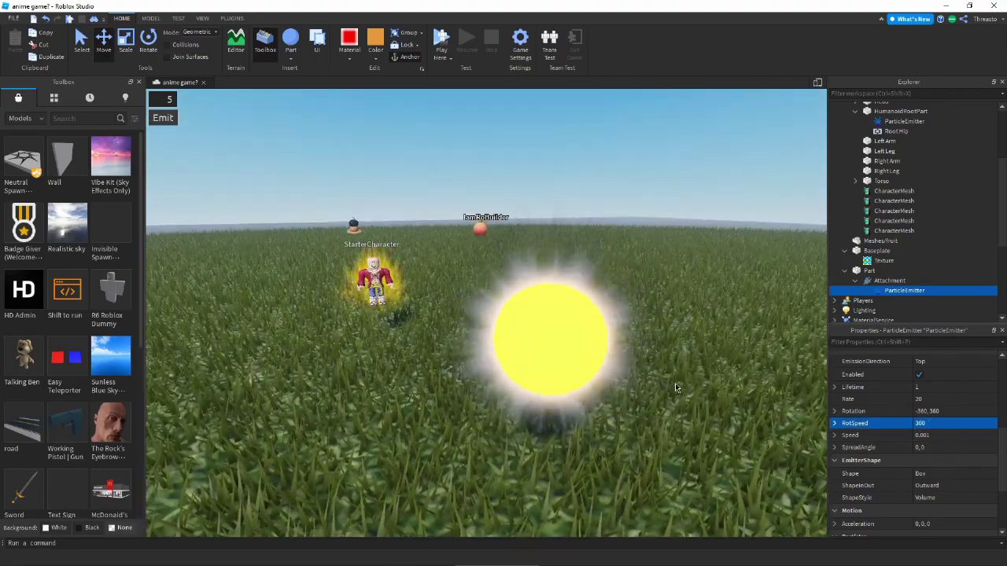
key(d)
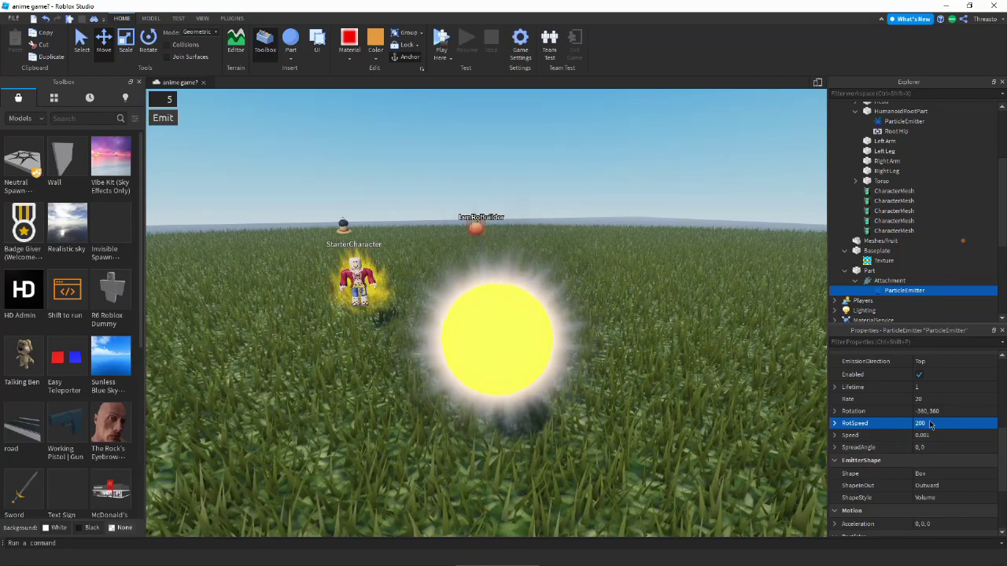
scroll(905, 425, up, 5)
Upload flame_04 from particlePack_1.1 as the emitter's Texture
click(941, 444)
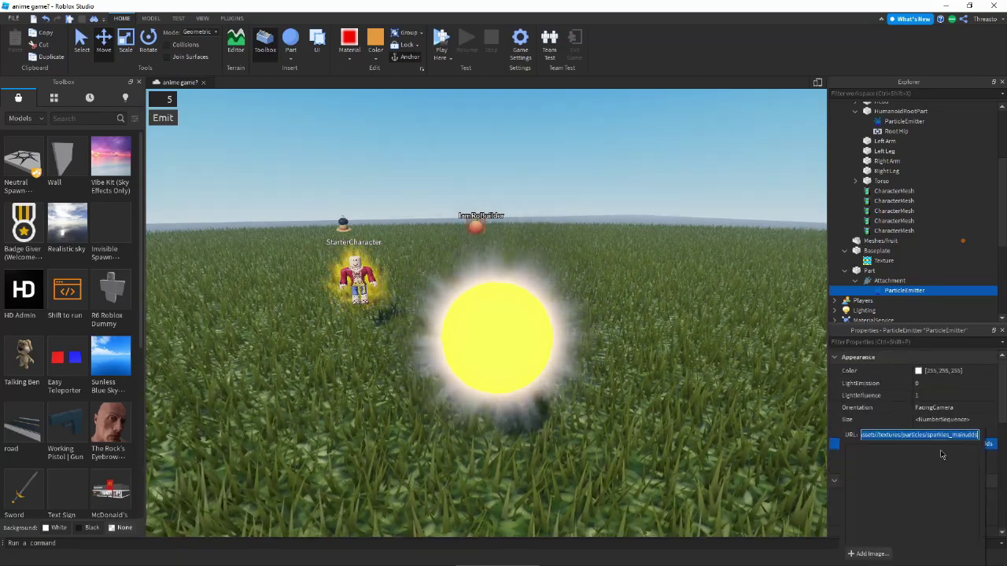
click(869, 554)
click(468, 264)
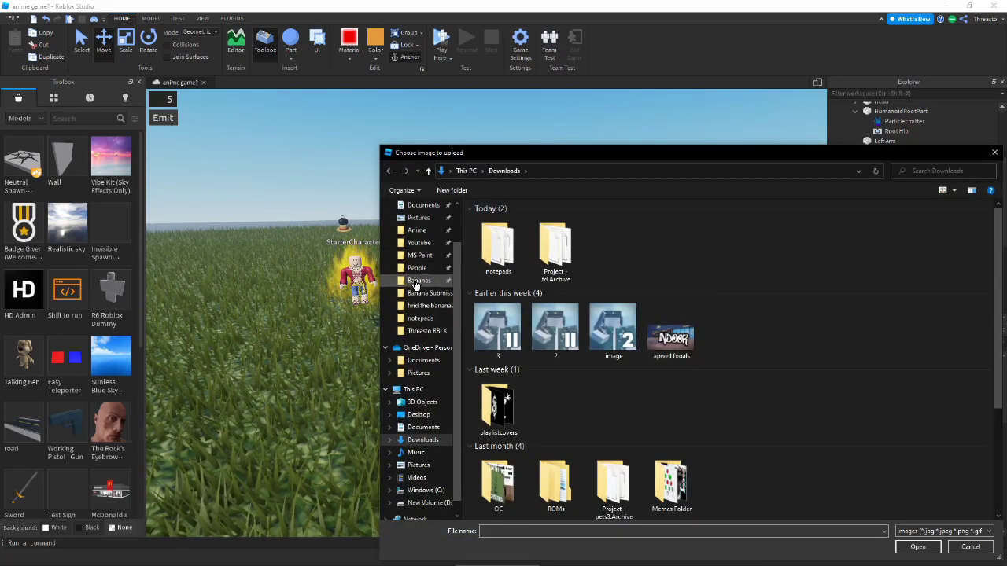
click(417, 282)
click(543, 171)
double_click(883, 240)
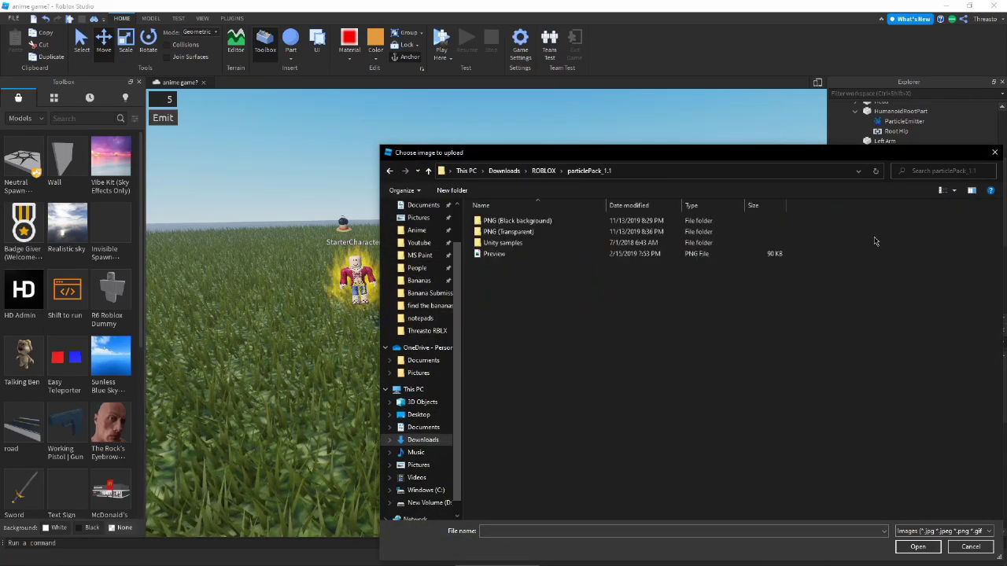
double_click(582, 232)
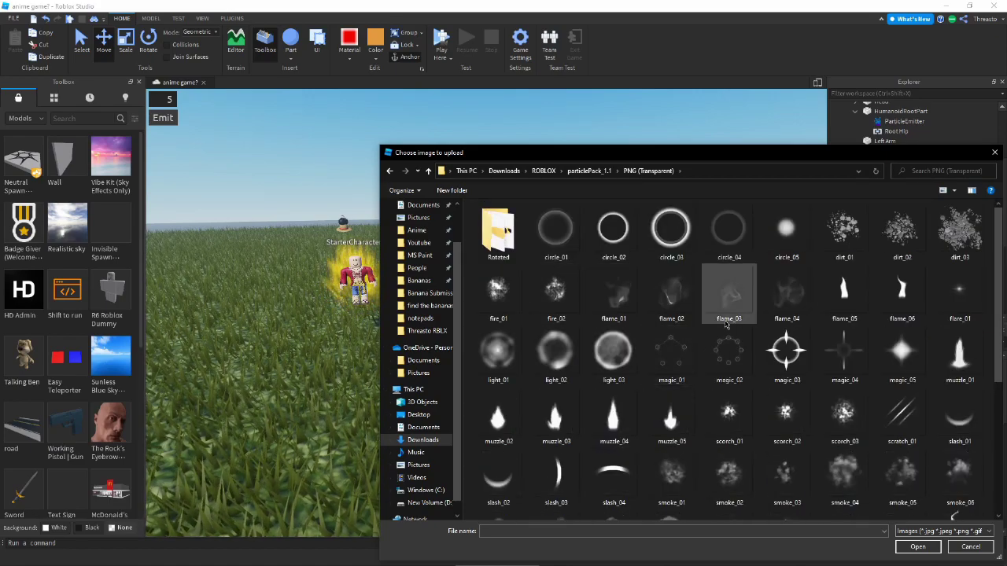
double_click(786, 292)
key(Return)
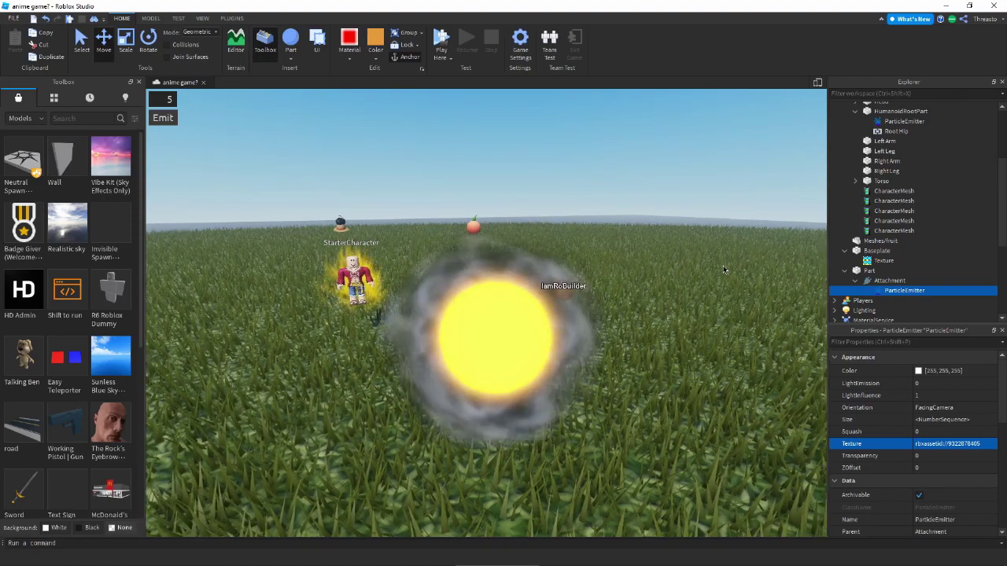
Lower the starting particle Size to about 3.44
scroll(786, 315, up, 2)
scroll(940, 388, down, 1)
click(940, 381)
click(991, 380)
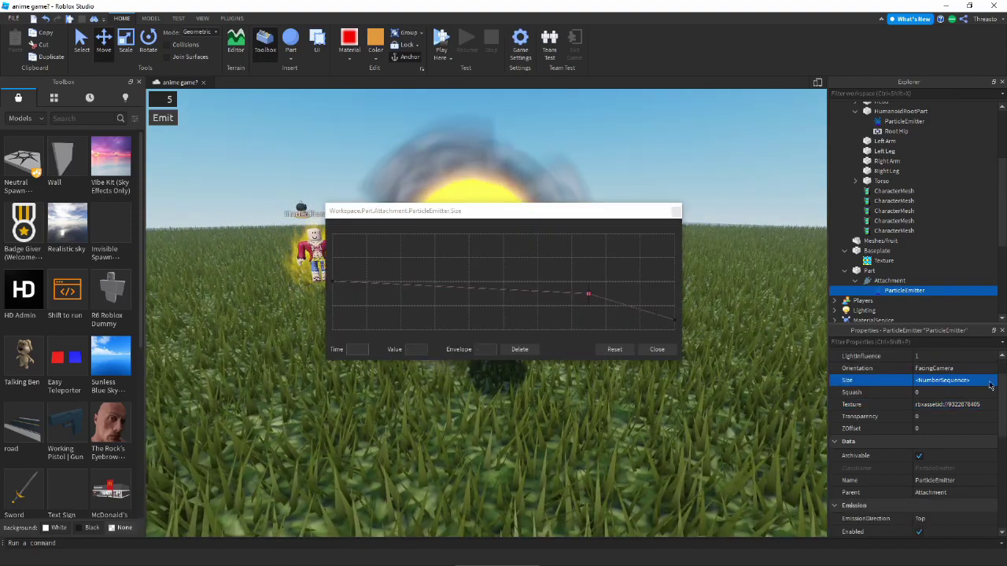
drag(332, 285, 328, 299)
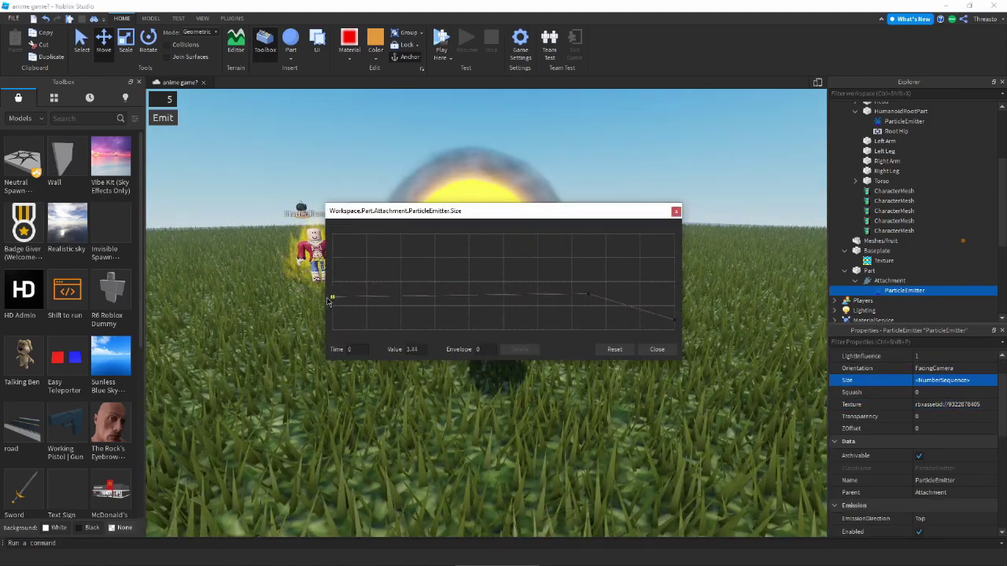
click(655, 349)
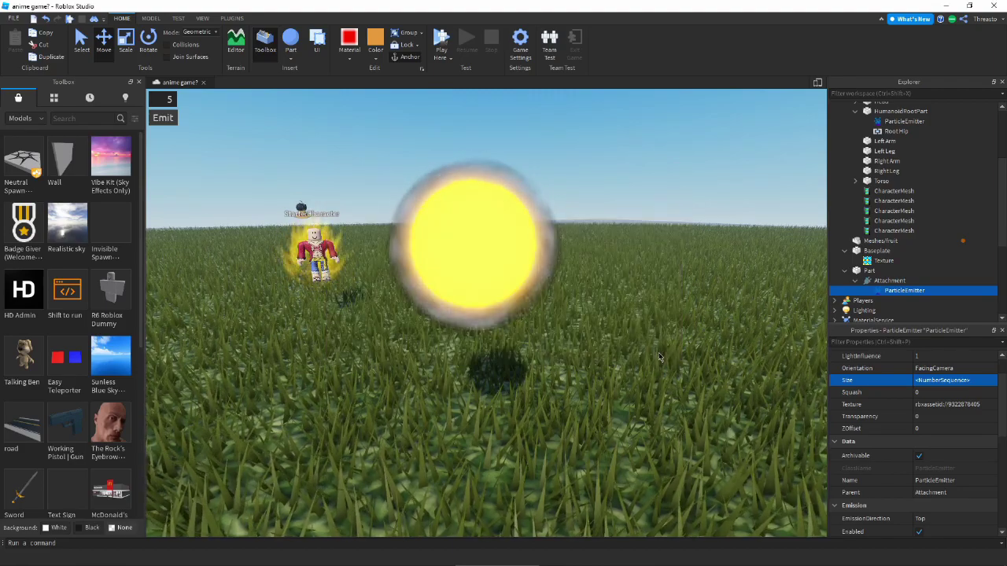
scroll(940, 387, up, 1)
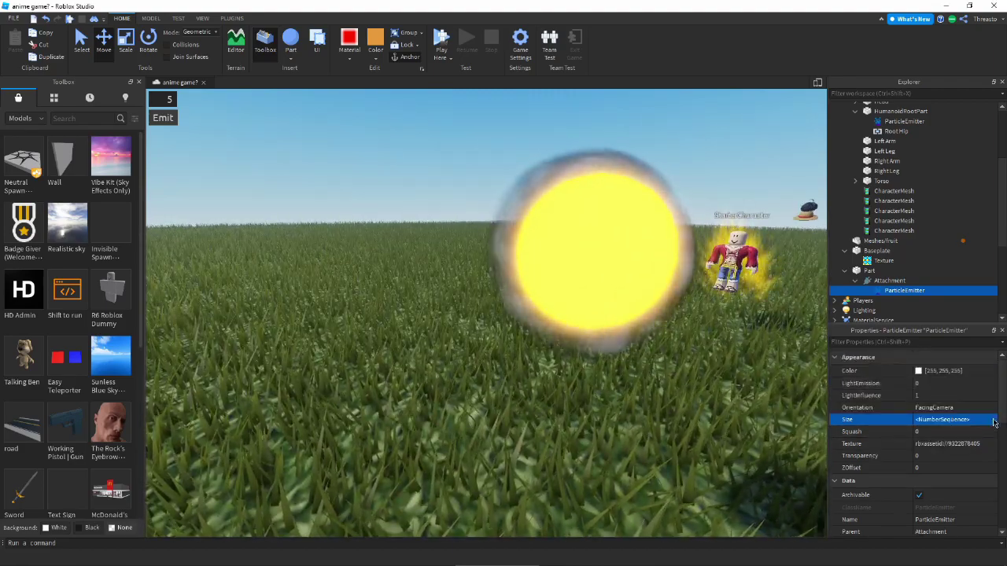
Give the particle Color an orange-to-red gradient
click(991, 420)
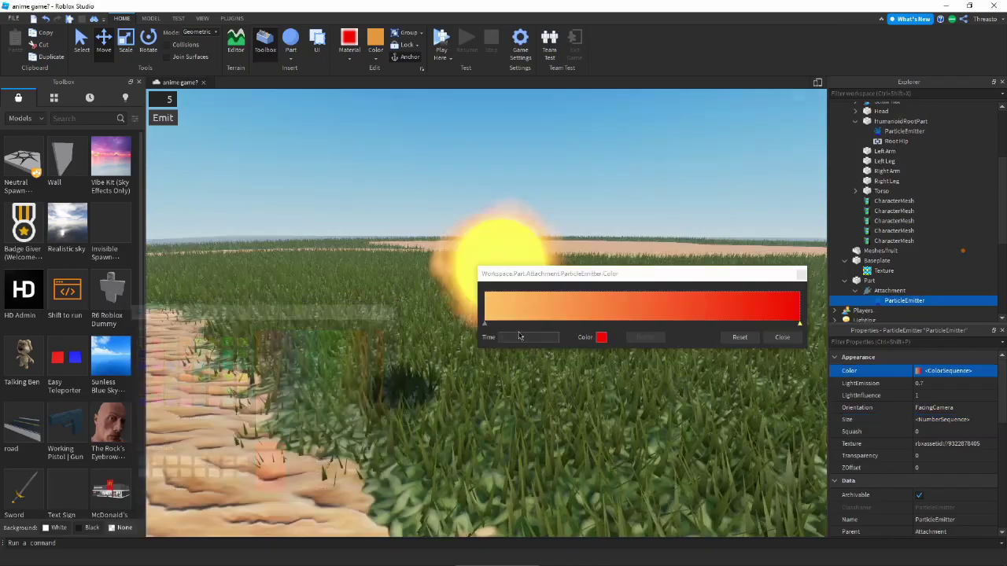
click(782, 338)
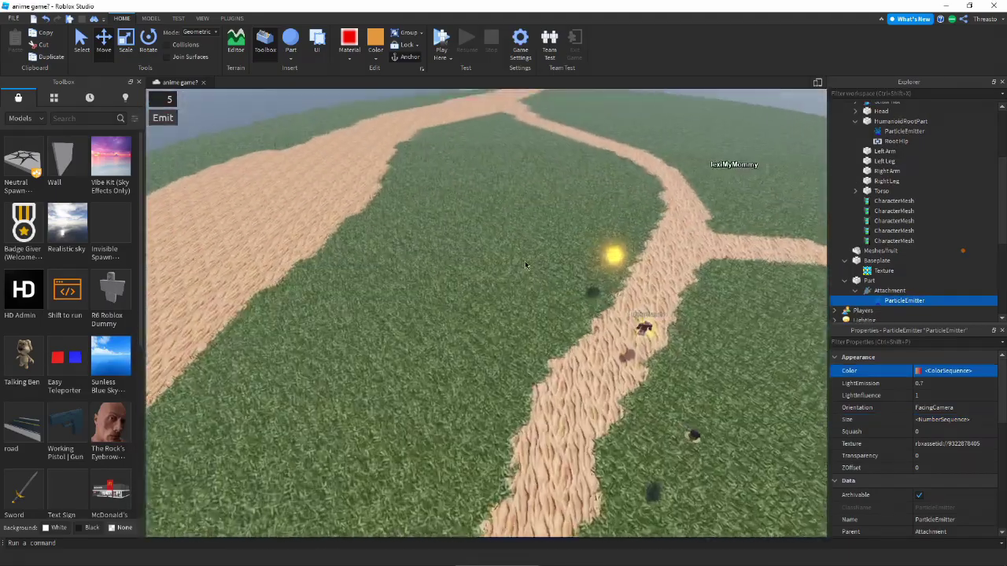
scroll(558, 246, down, 3)
scroll(559, 245, down, 5)
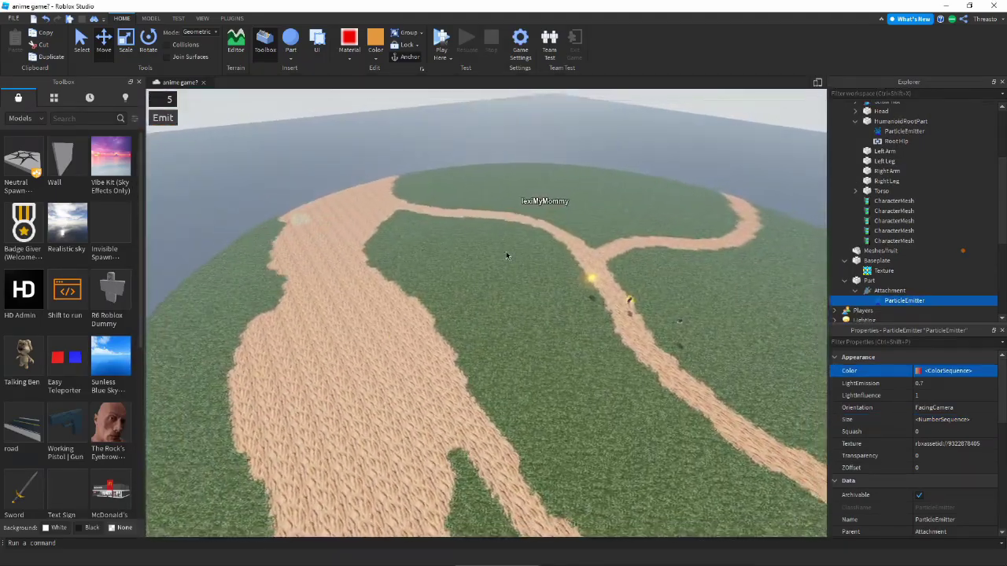
scroll(525, 273, up, 2)
scroll(535, 230, up, 2)
scroll(438, 305, up, 3)
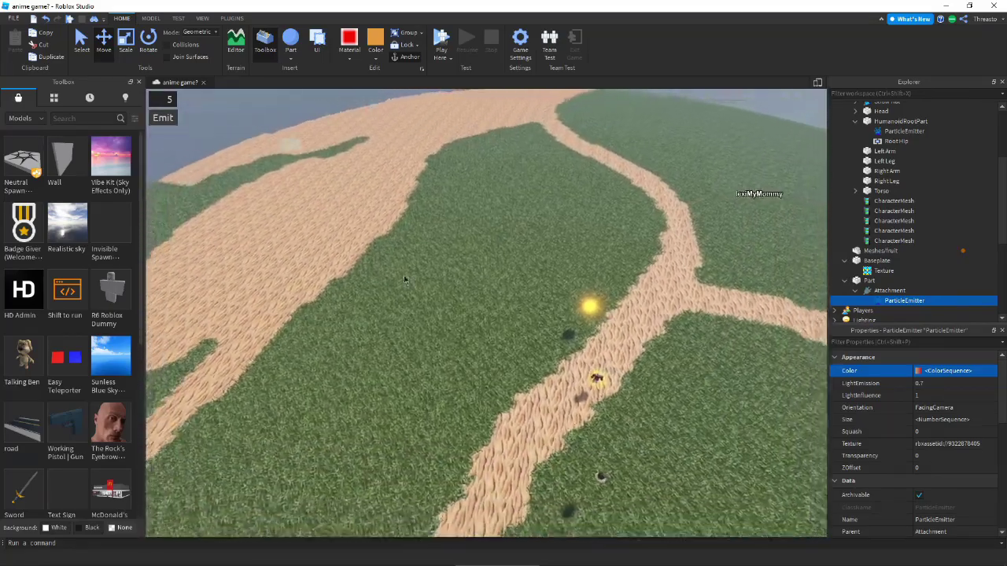
scroll(549, 258, down, 5)
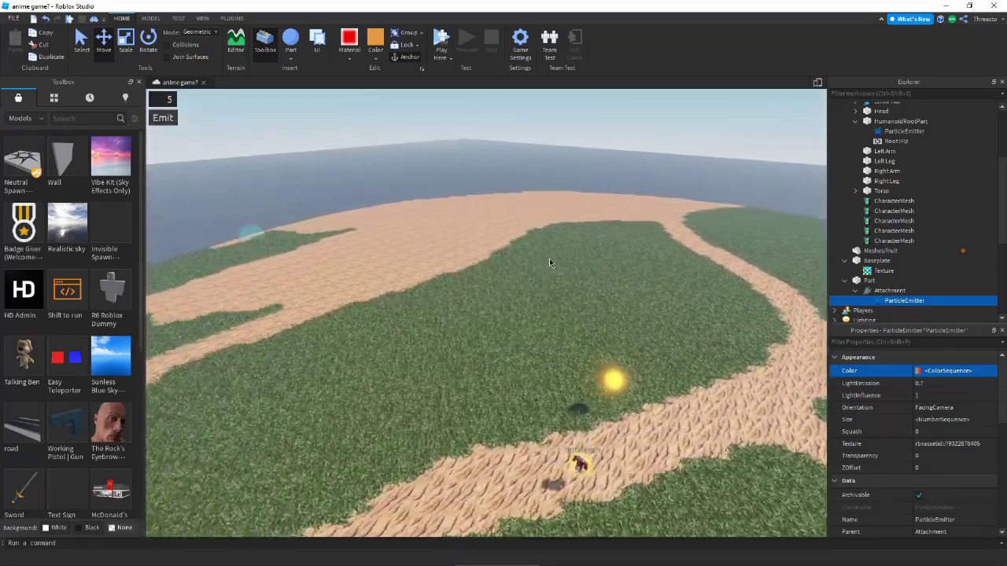
Focus on the glowing part and duplicate the ParticleEmitter with Ctrl+D
key(f)
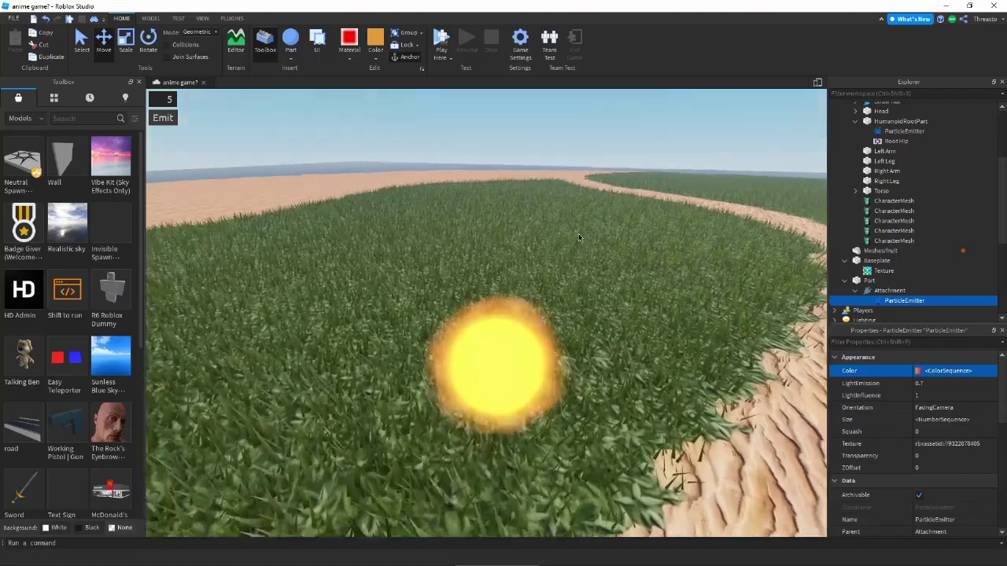
key(ctrl+d)
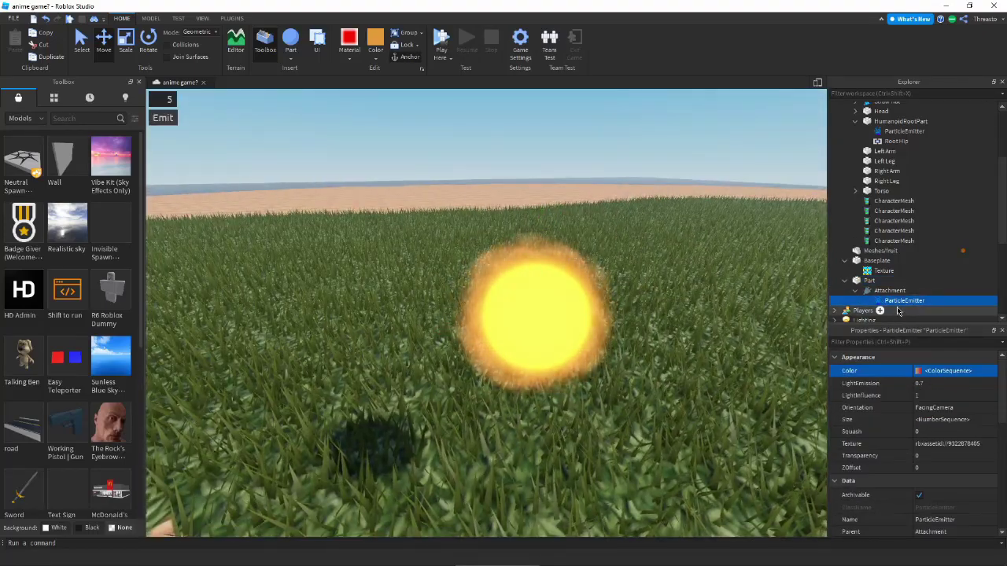
scroll(917, 236, down, 2)
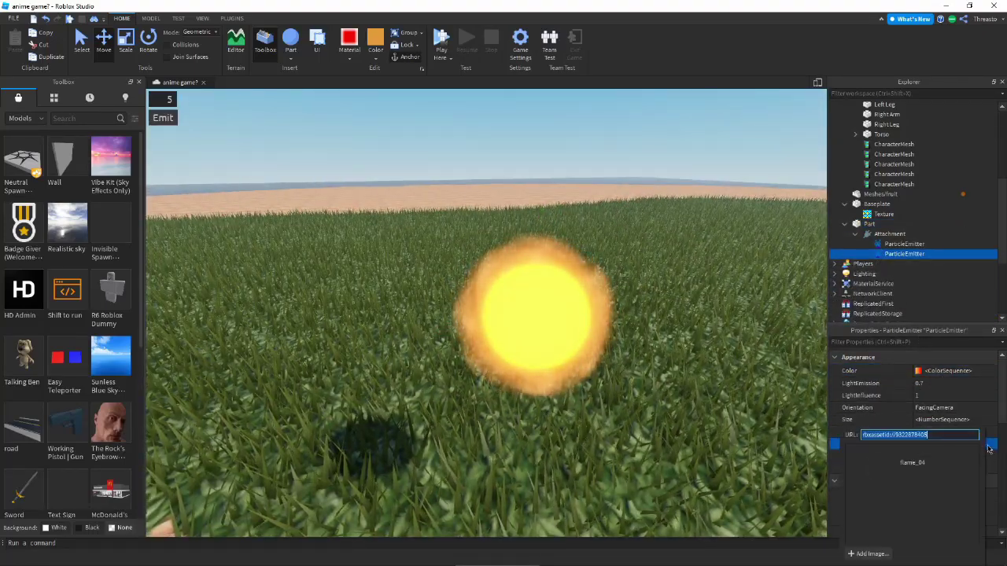
Upload fire_02 as the copied emitter's Texture
click(978, 418)
click(978, 418)
click(657, 349)
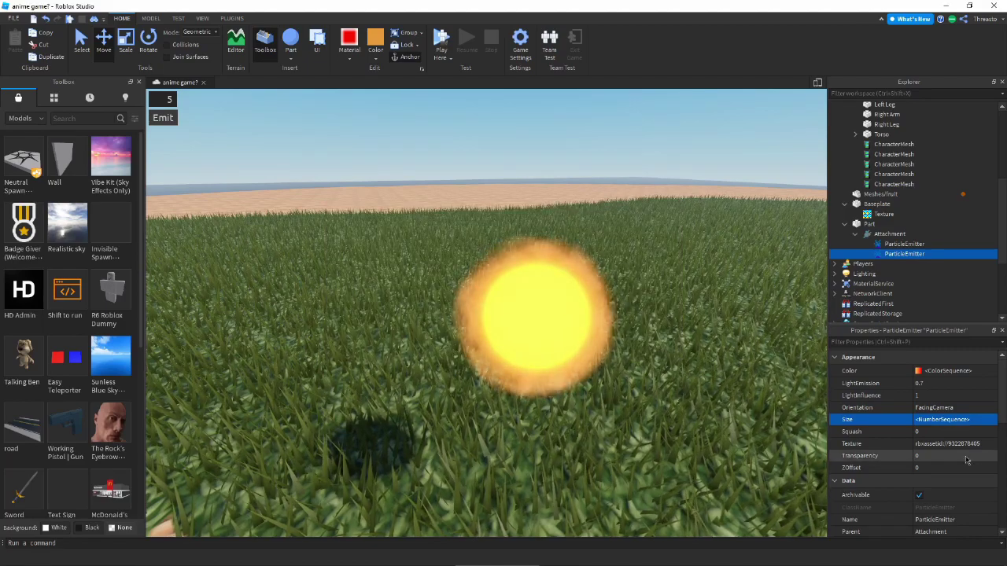
click(952, 444)
click(935, 548)
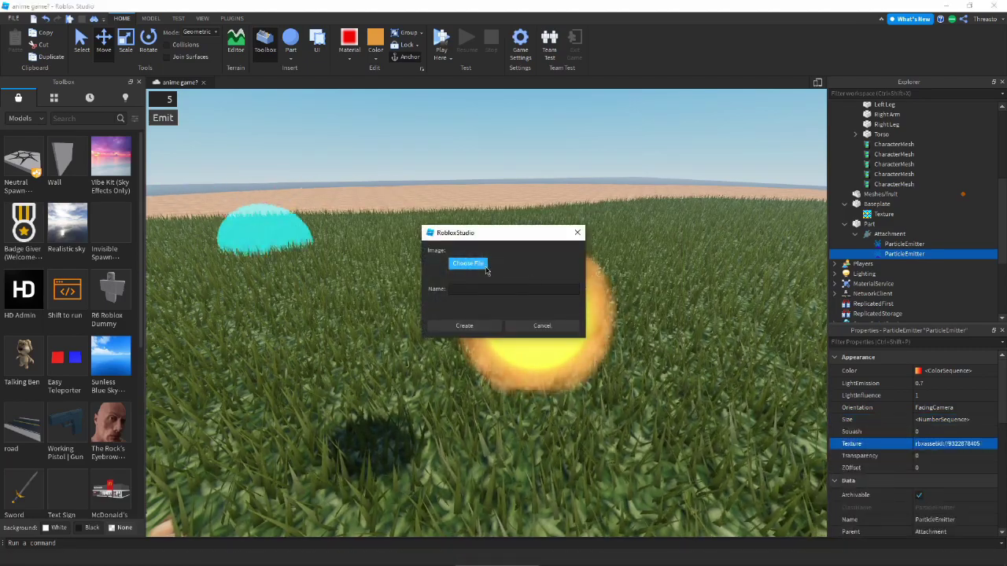
click(478, 263)
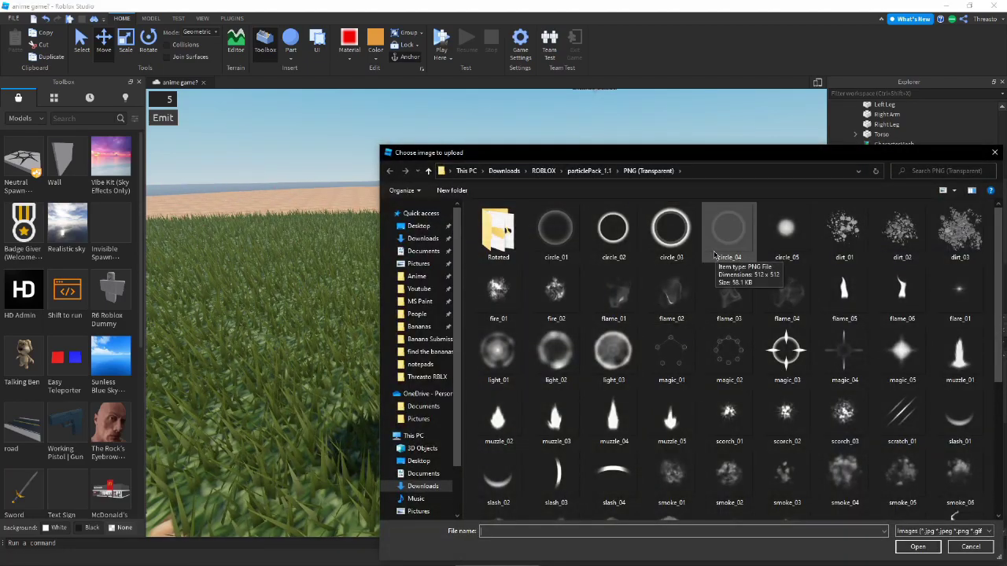
double_click(562, 291)
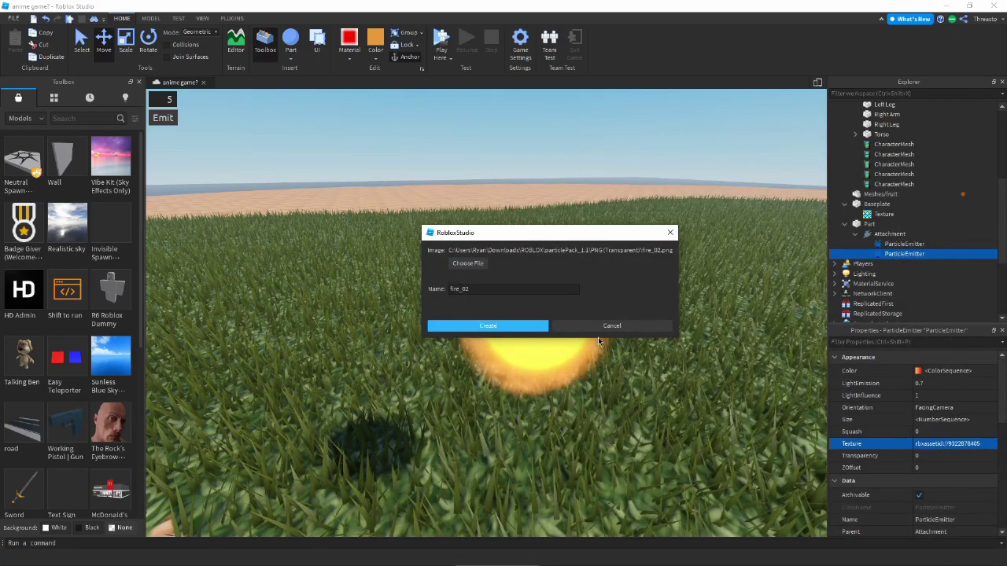
key(Return)
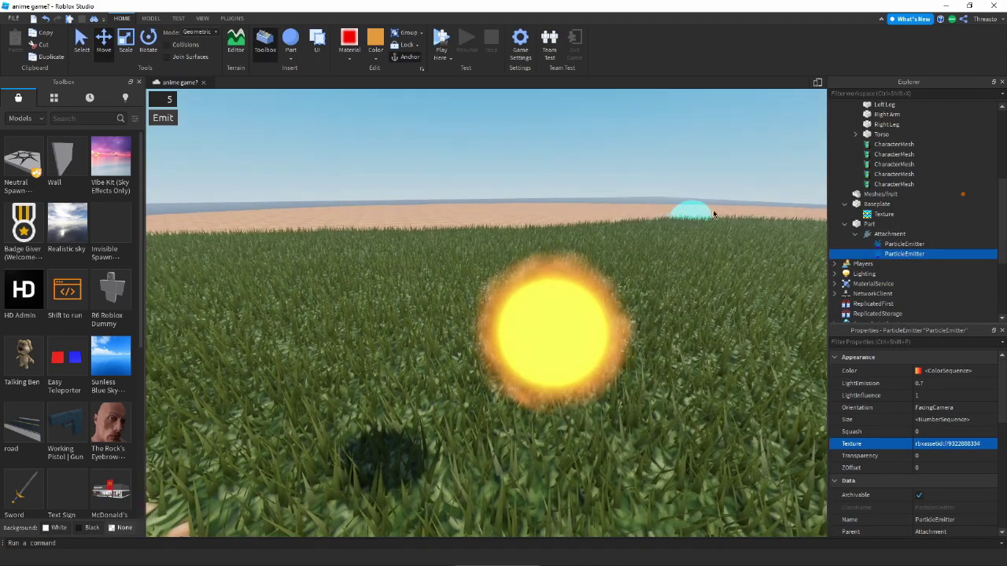
Shape the copy's Size curve to swell then shrink
click(936, 383)
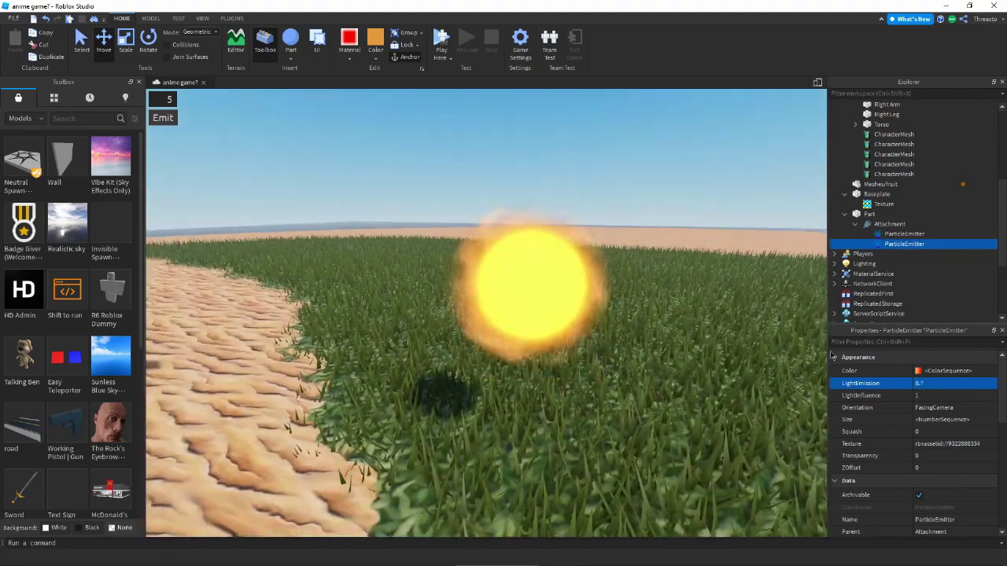
click(944, 419)
click(958, 419)
drag(514, 214, 452, 383)
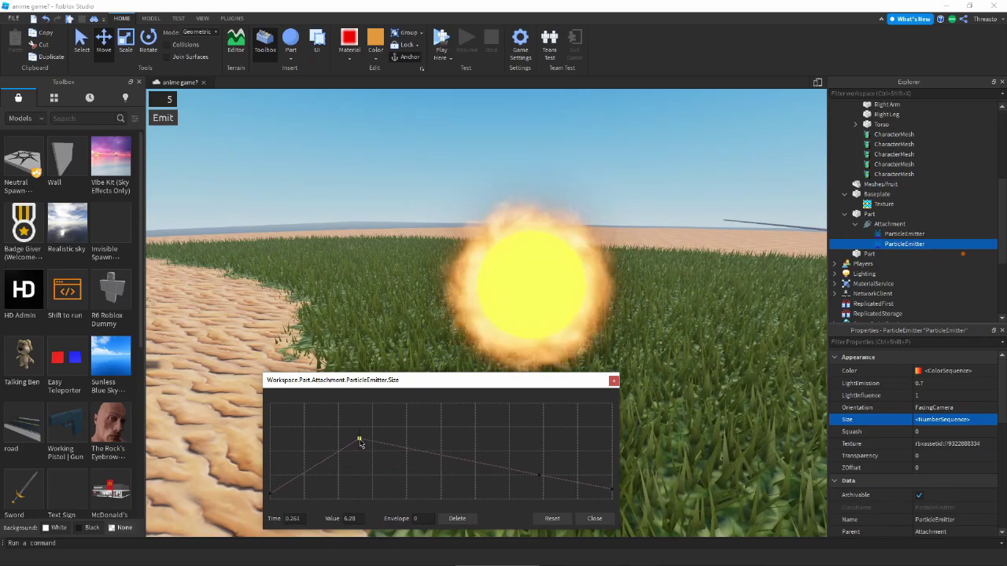
click(594, 518)
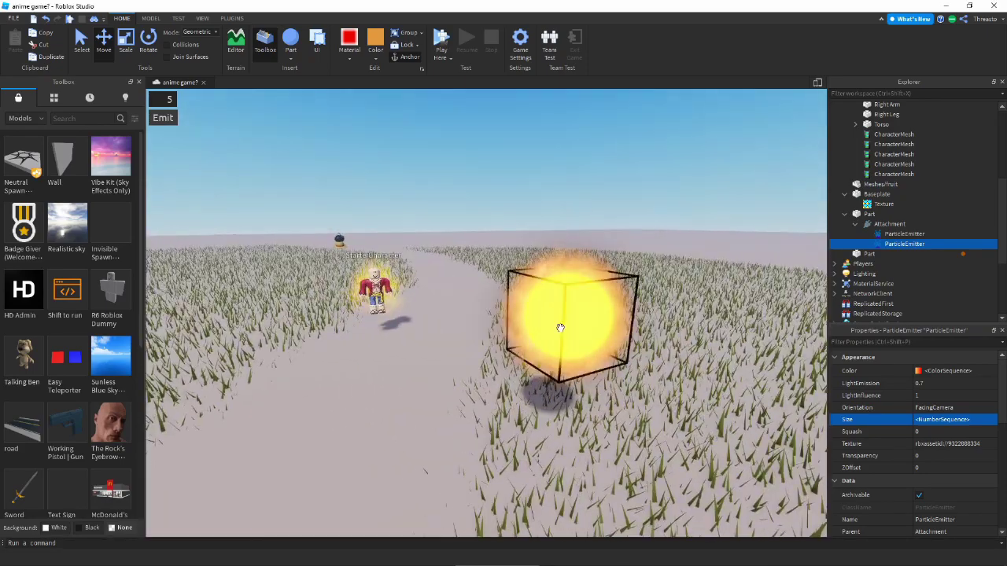
Browse for a new particle image for the third emitter's texture
click(869, 214)
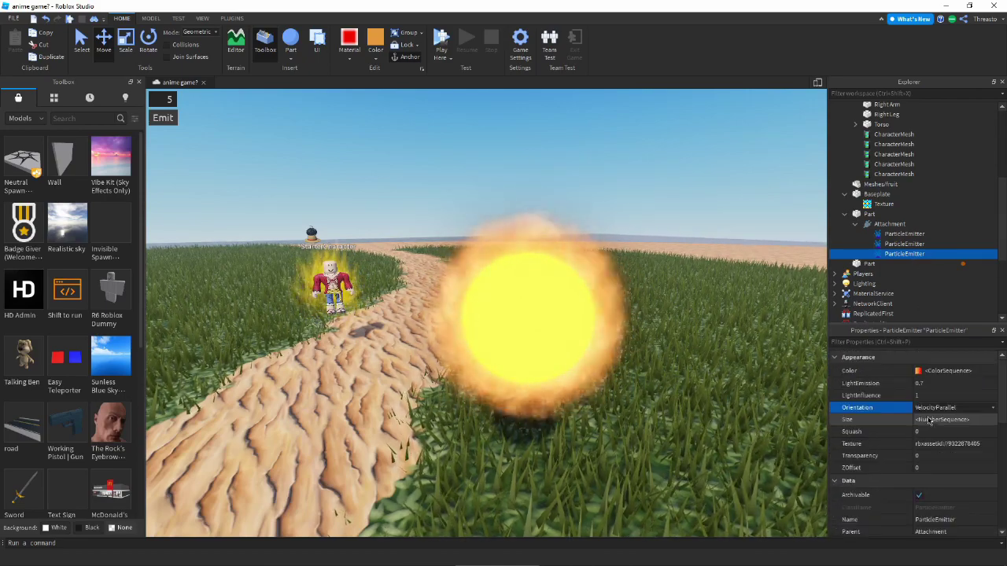
click(870, 553)
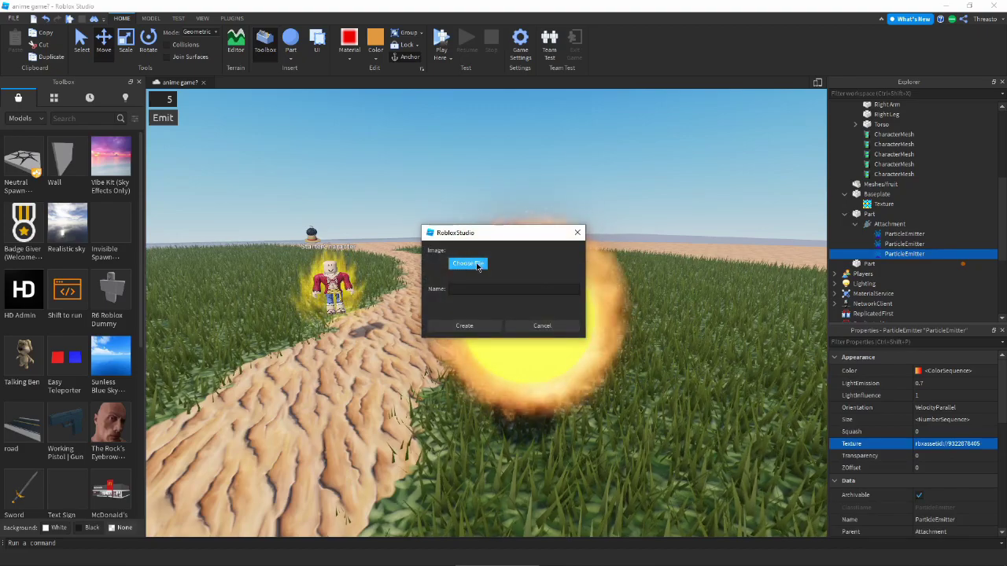
click(475, 264)
Give the orb's particles the twirl_01 texture and adjust their rotation speed
scroll(659, 230, down, 3)
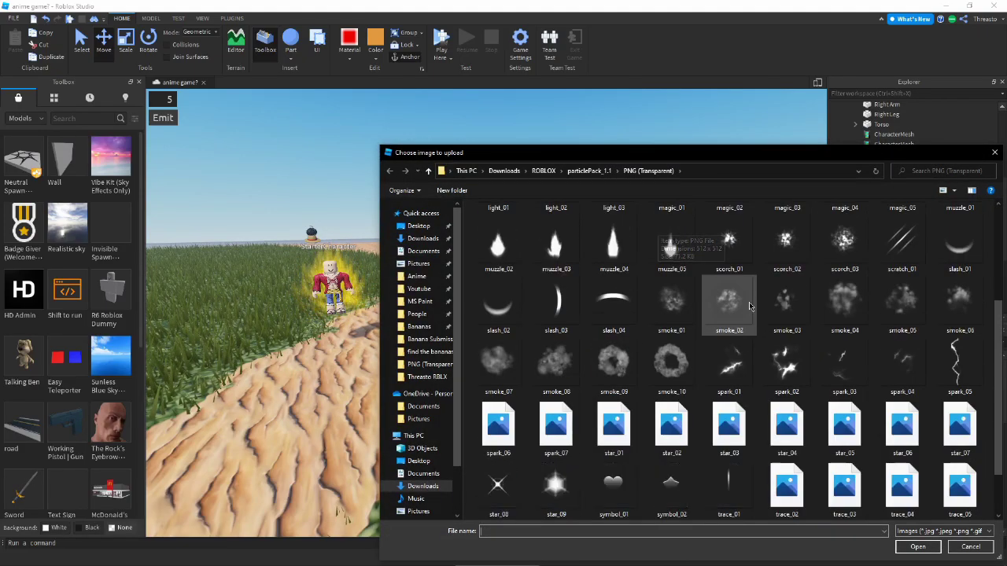
scroll(622, 319, down, 1)
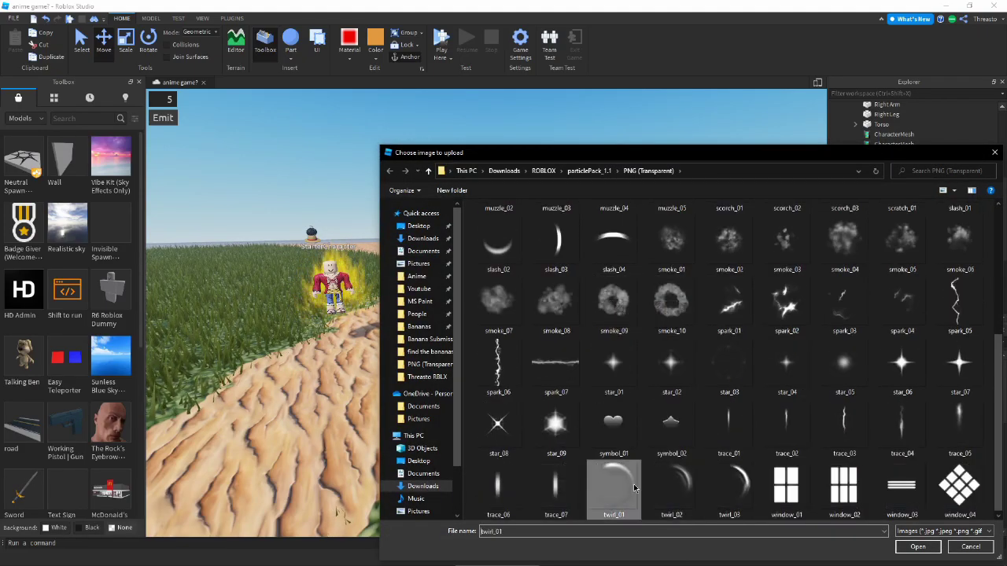
double_click(634, 488)
click(602, 326)
click(918, 384)
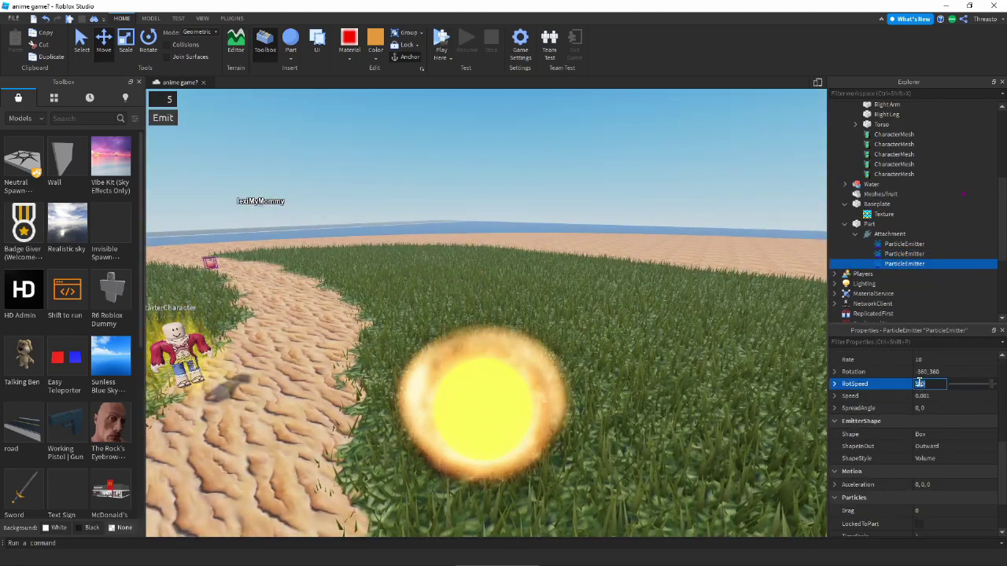
right_drag(739, 338, 708, 330)
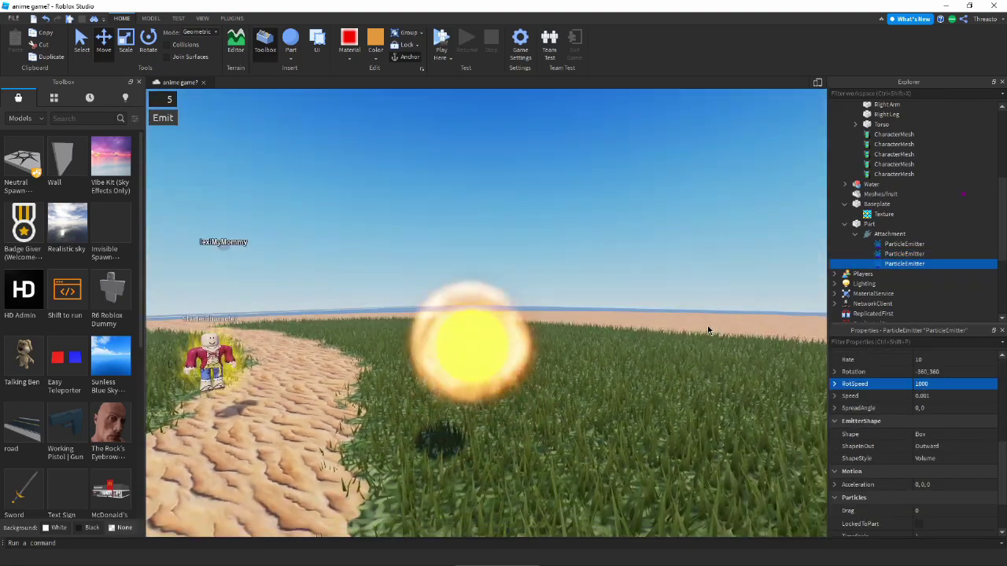
scroll(708, 330, up, 2)
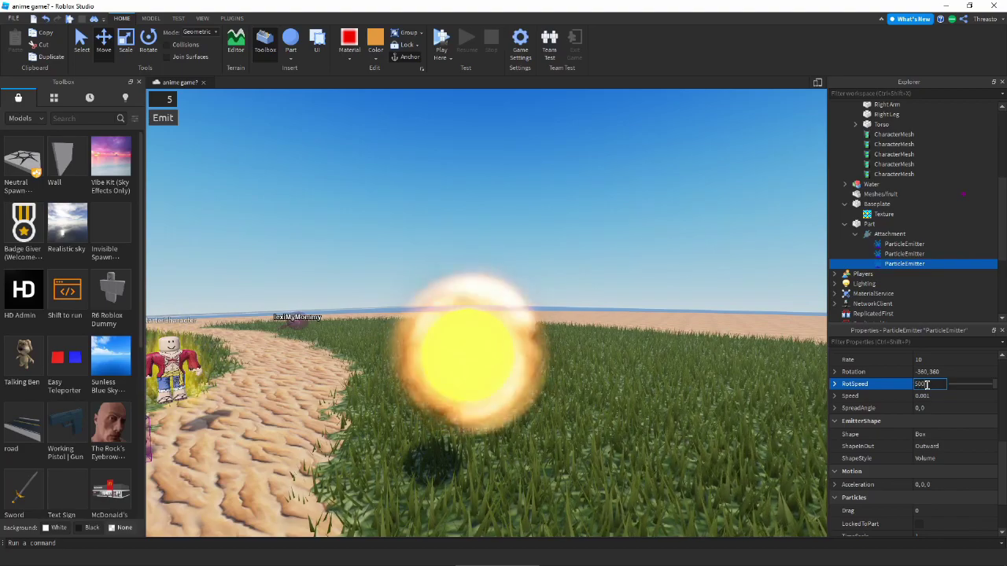
right_drag(934, 391, 551, 367)
scroll(552, 367, down, 5)
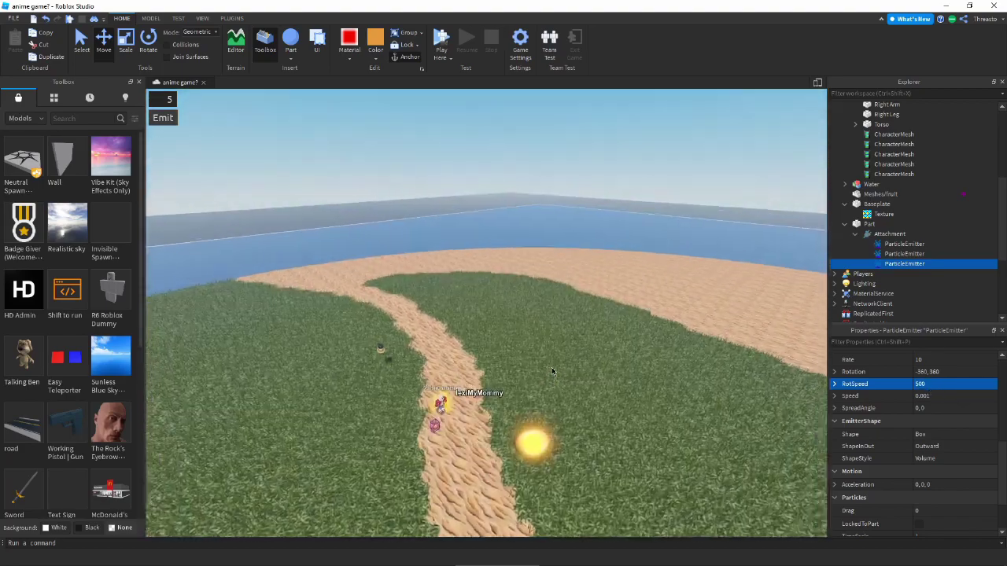
right_drag(352, 326, 539, 250)
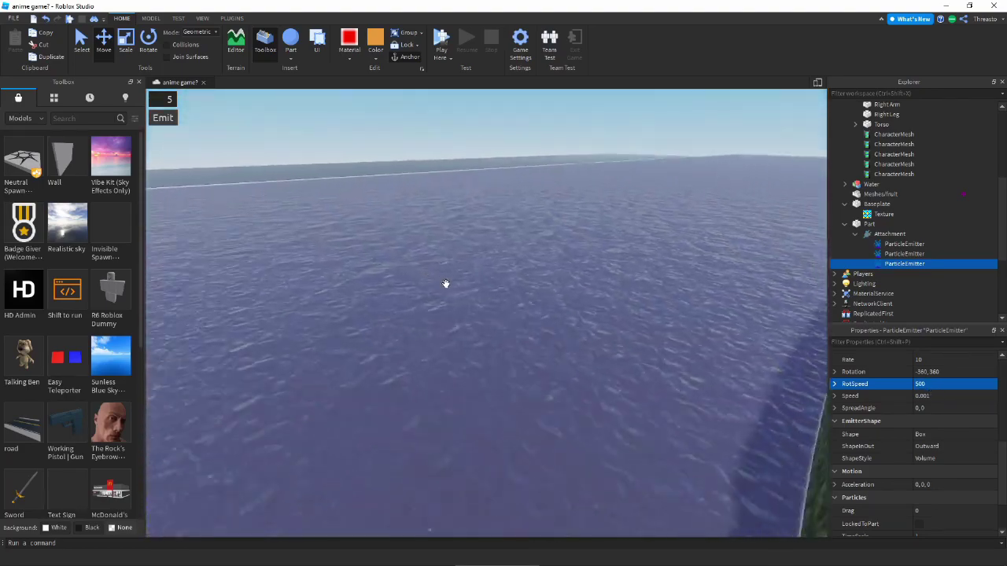
Switch the particle Orientation to VelocityPerpendicular, then select the Water model
scroll(538, 250, up, 5)
scroll(618, 254, up, 3)
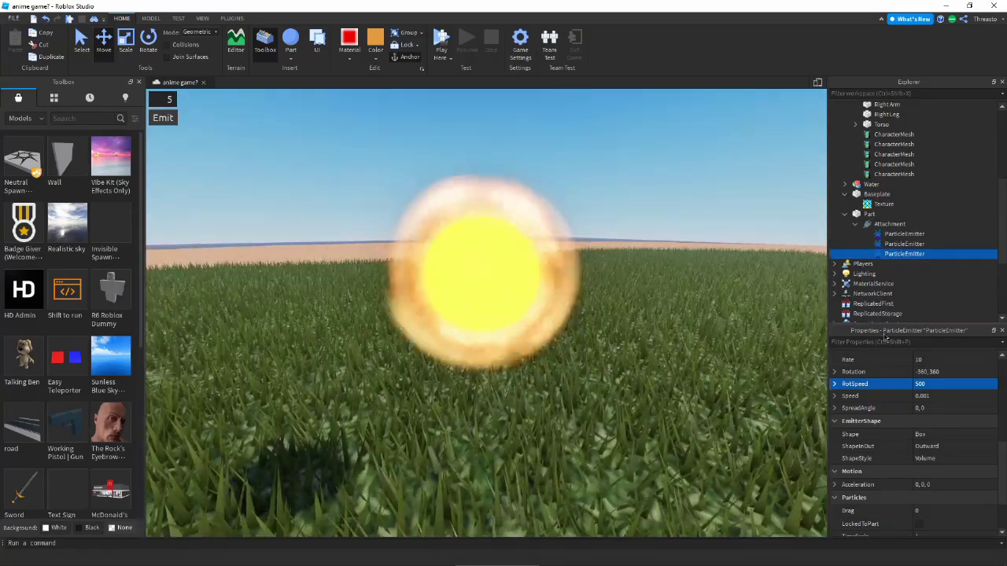
scroll(904, 378, up, 3)
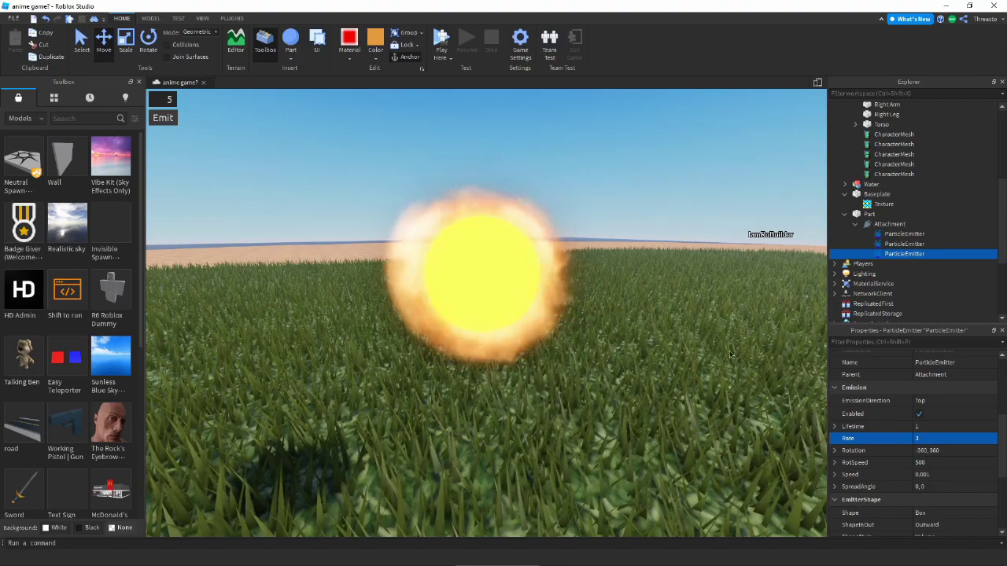
right_drag(730, 355, 736, 409)
scroll(960, 443, up, 3)
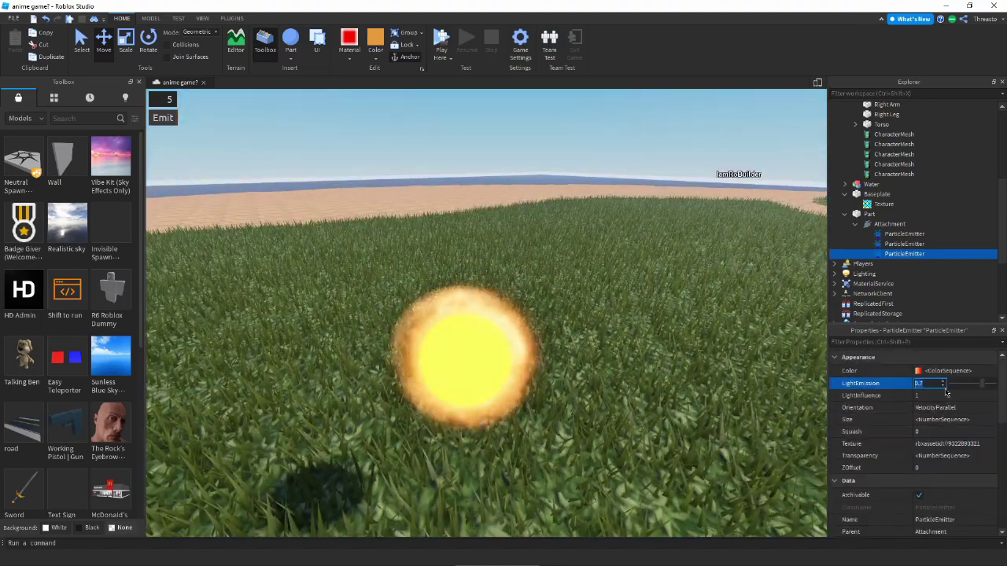
click(952, 407)
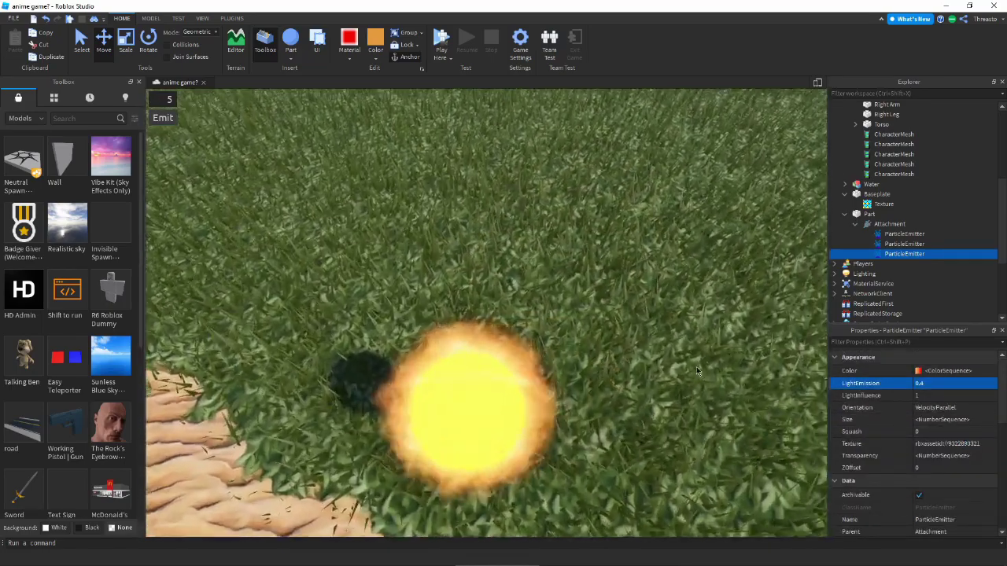
click(947, 445)
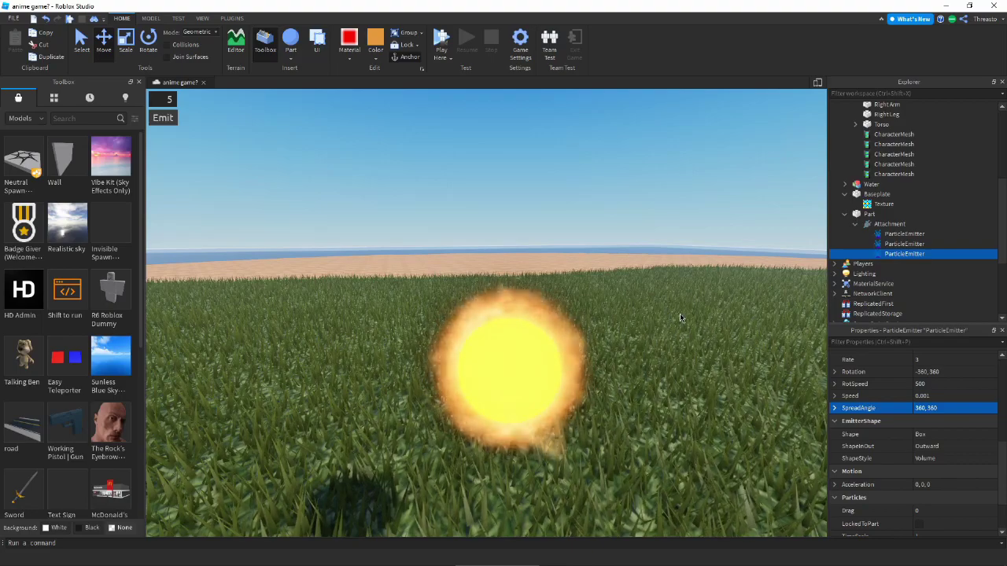
right_drag(679, 318, 824, 415)
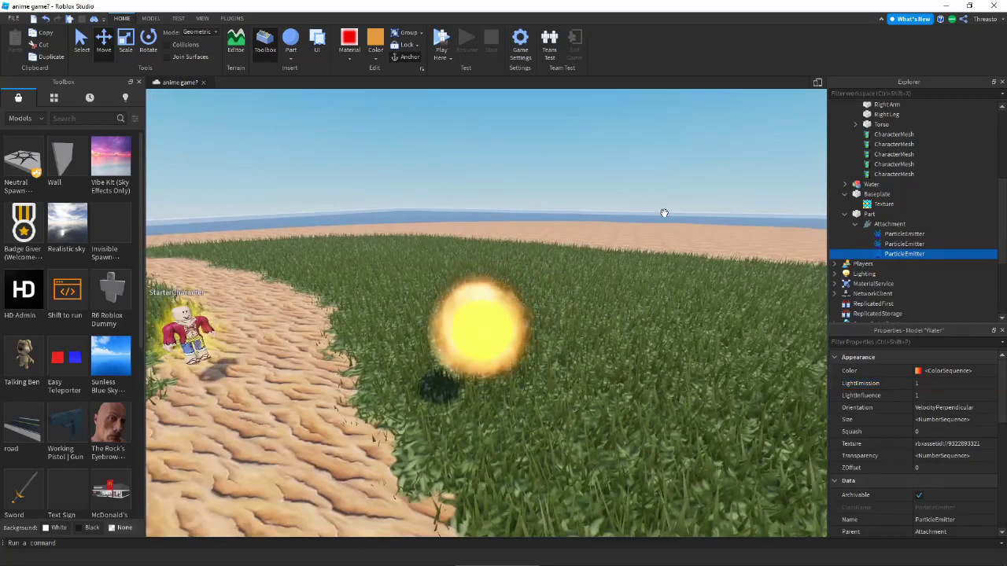
click(870, 183)
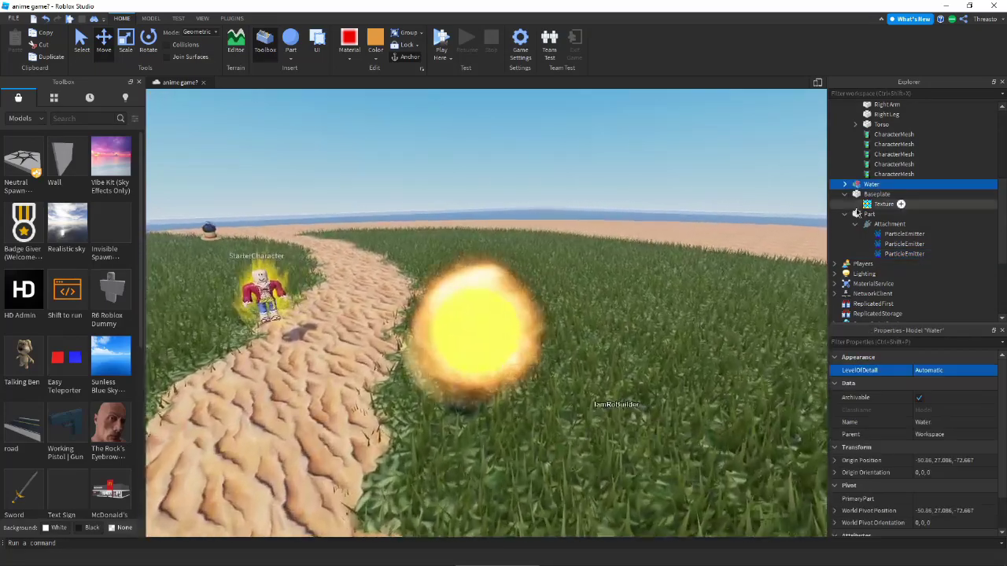
Change the second emitter's trail particle colour to orange 255,162,56
click(891, 244)
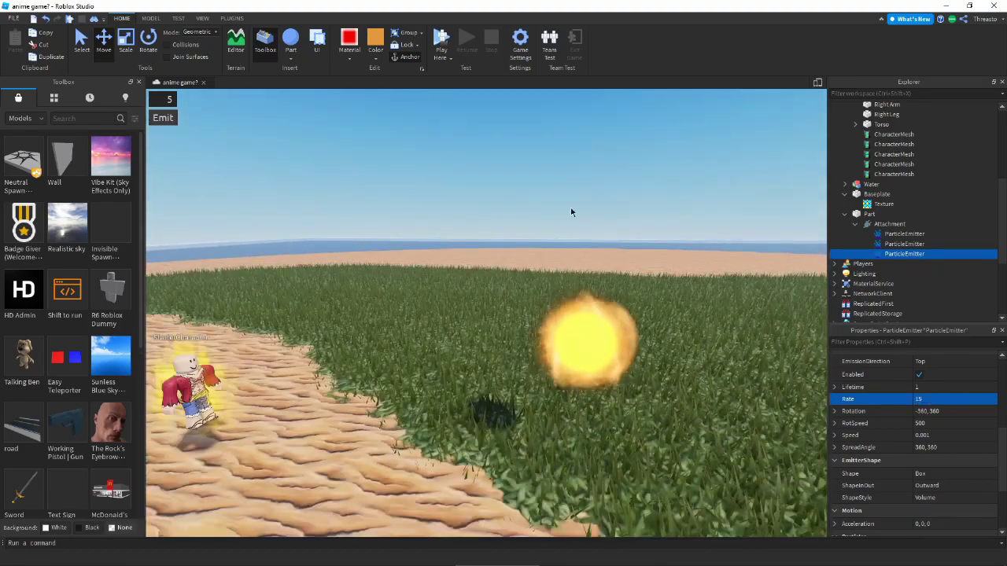
scroll(968, 425, up, 3)
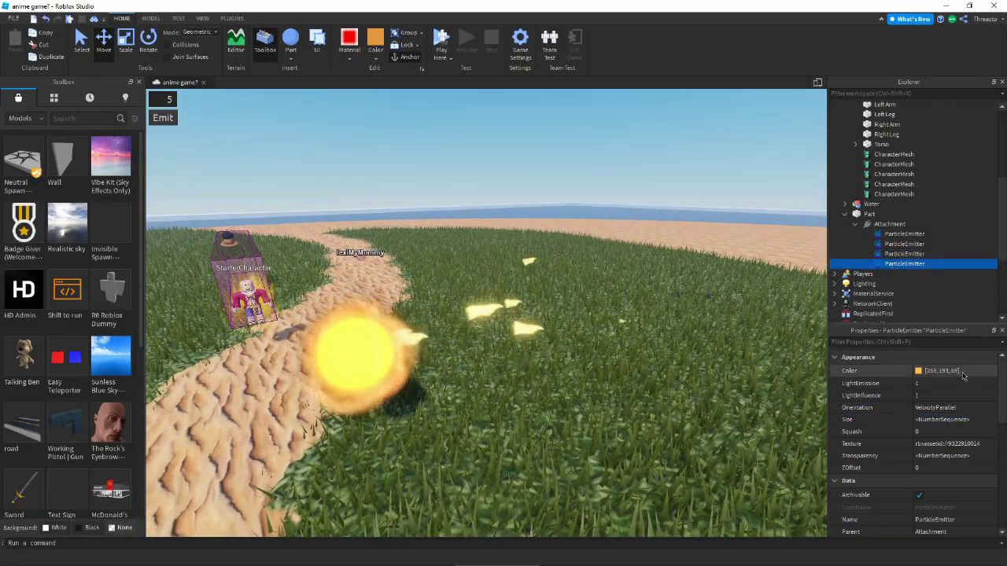
scroll(947, 417, down, 6)
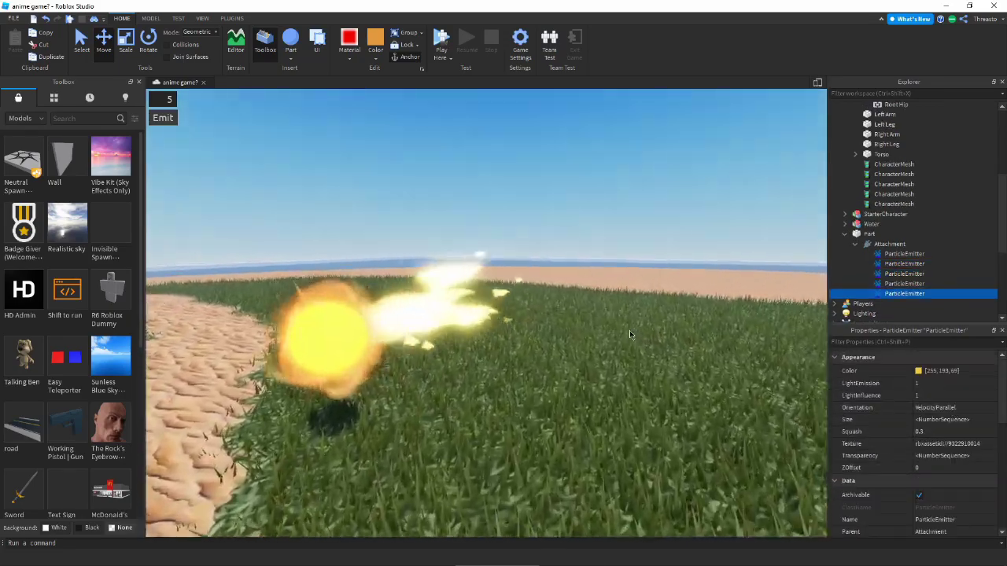
right_drag(630, 334, 630, 334)
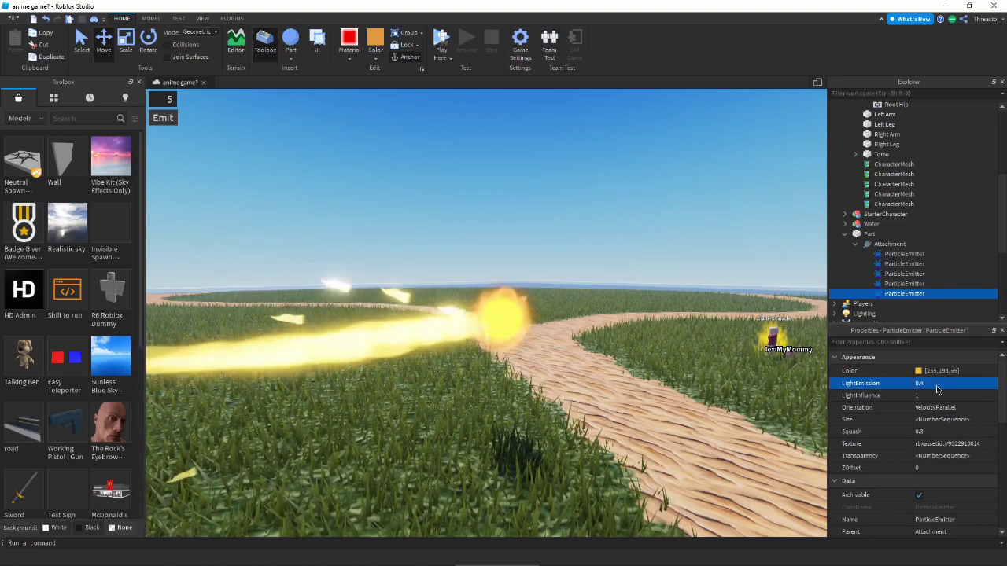
right_drag(559, 373, 559, 374)
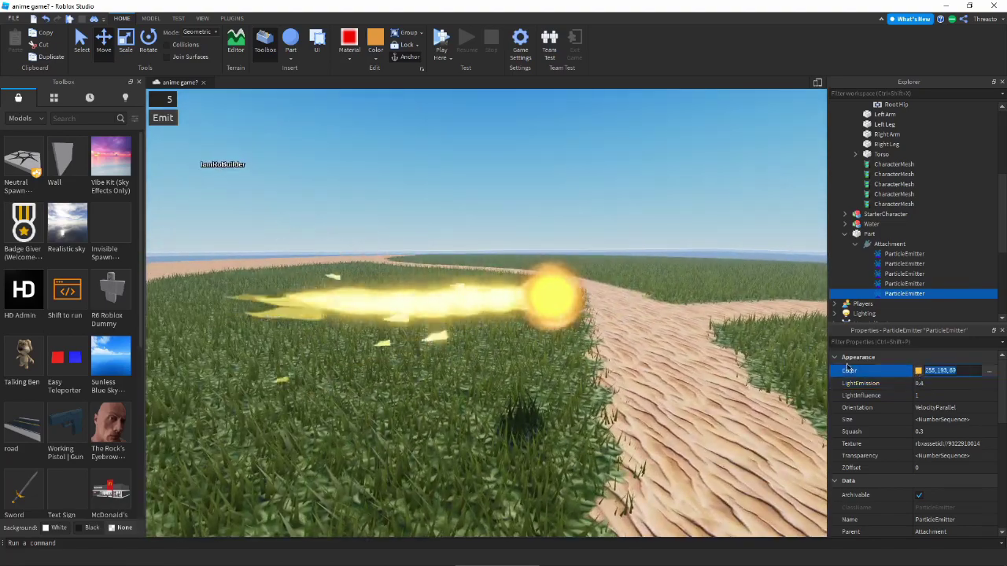
click(918, 369)
mouse_move(589, 178)
mouse_down()
mouse_move(672, 315)
mouse_move(762, 298)
mouse_up()
click(747, 500)
click(869, 233)
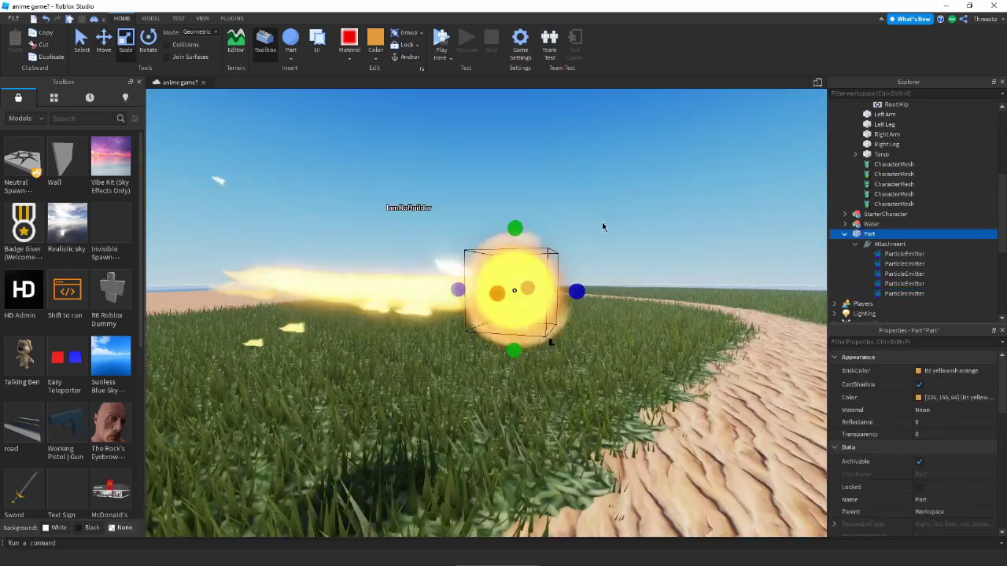
click(604, 222)
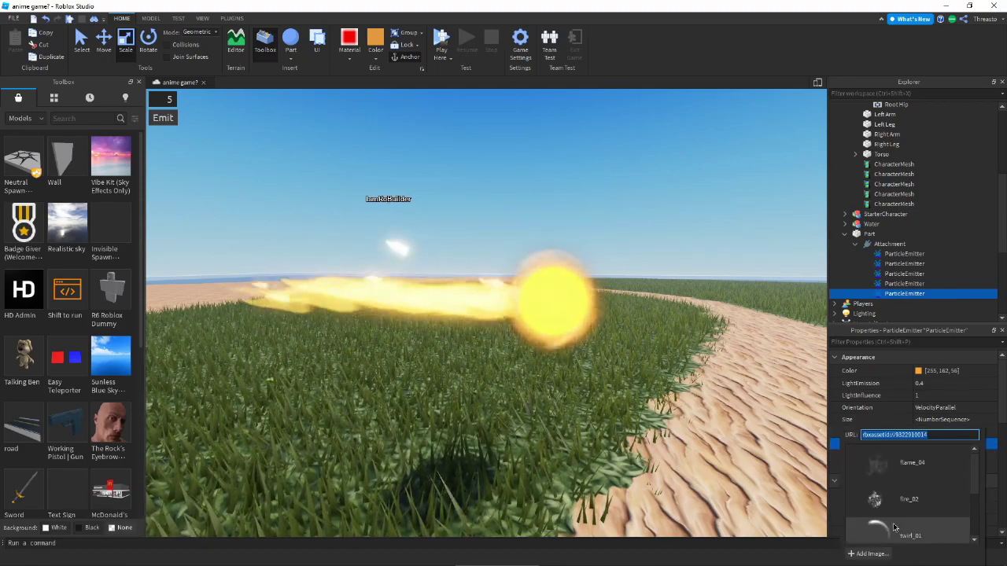
Upload a particle-pack PNG as the flame trail's texture image
click(870, 554)
click(461, 265)
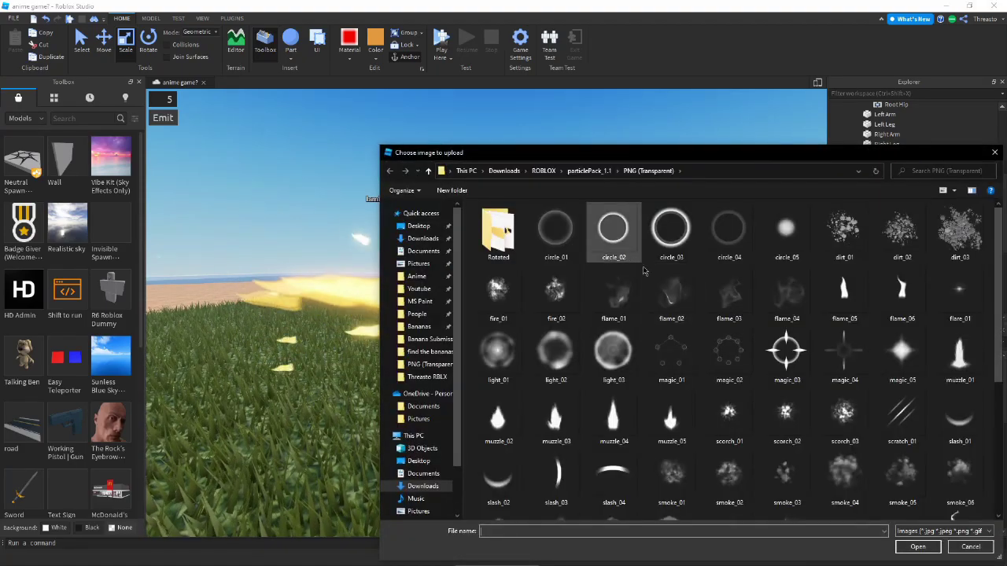
key(Escape)
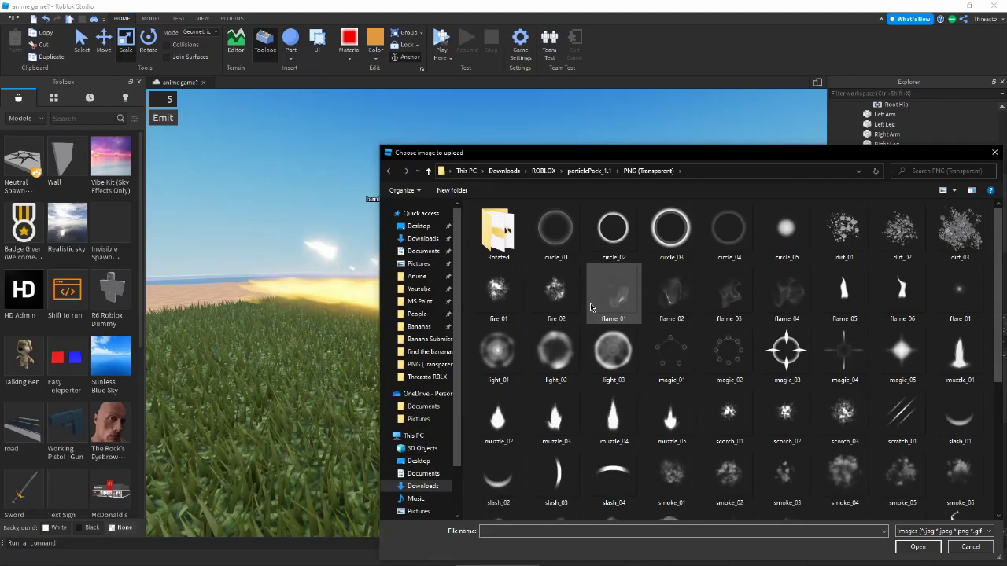
double_click(614, 291)
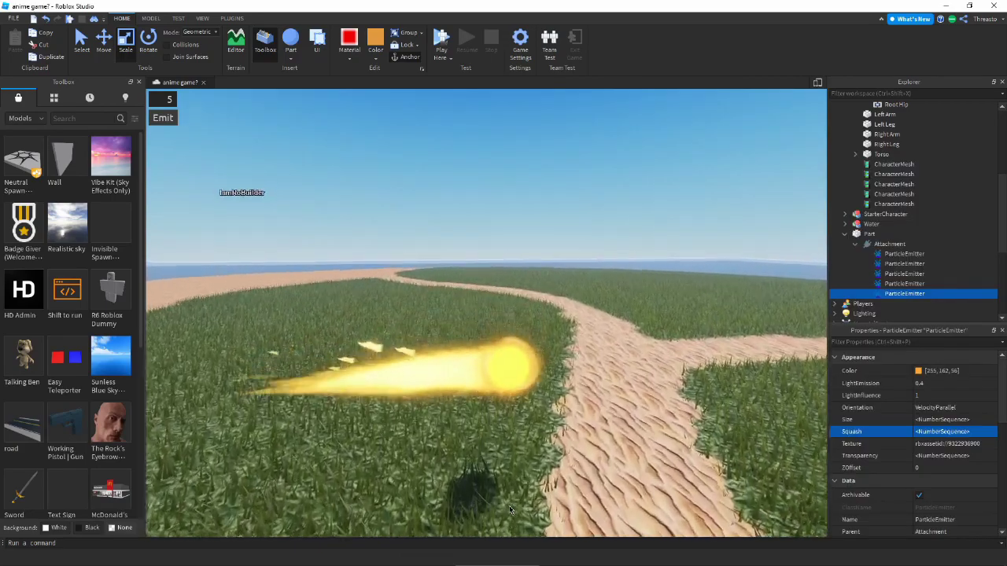
right_drag(749, 382, 749, 383)
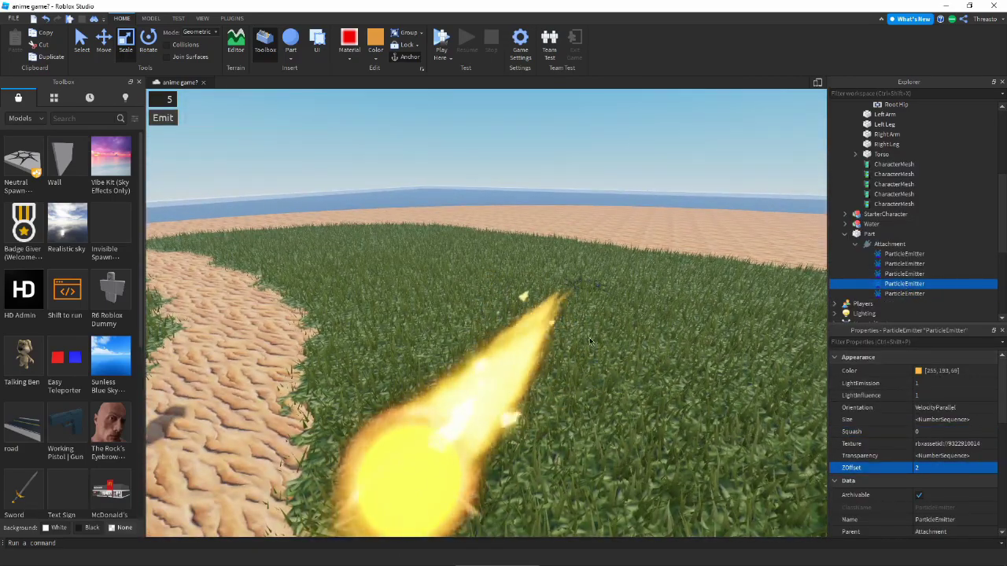
right_drag(589, 338, 589, 337)
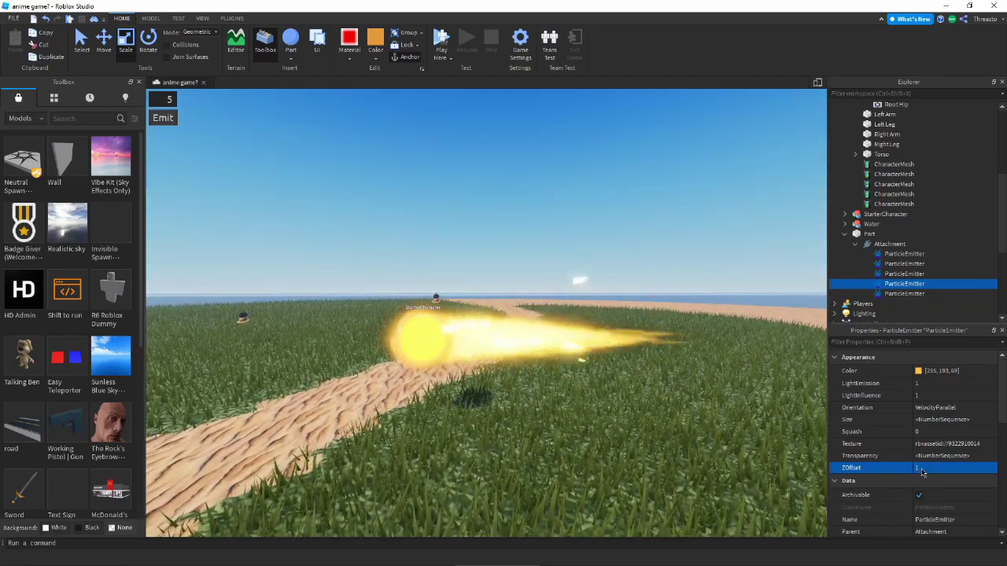
Clear the emitter selection and reframe the view on the character and fireball
click(511, 262)
right_drag(510, 262, 510, 262)
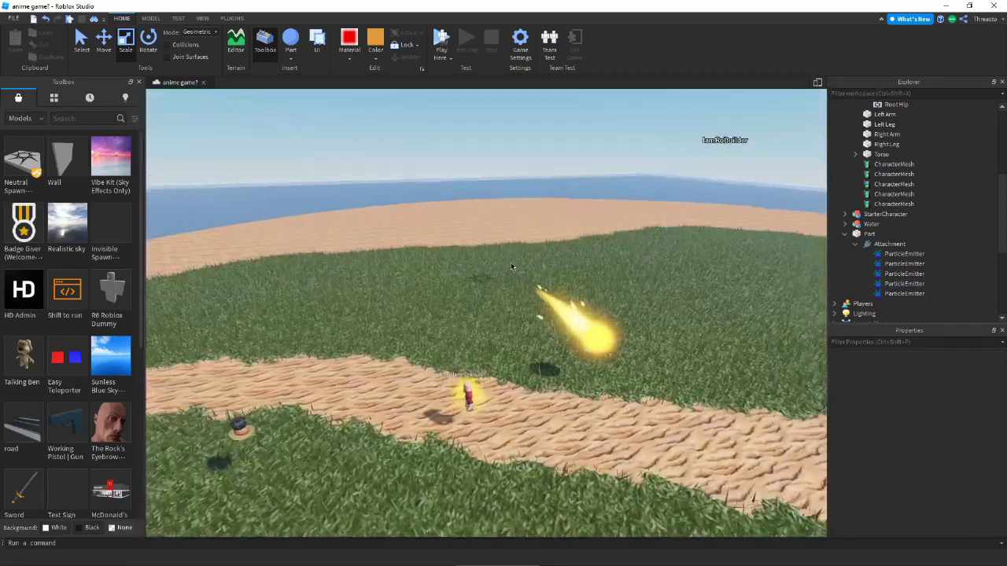
right_drag(617, 279, 617, 280)
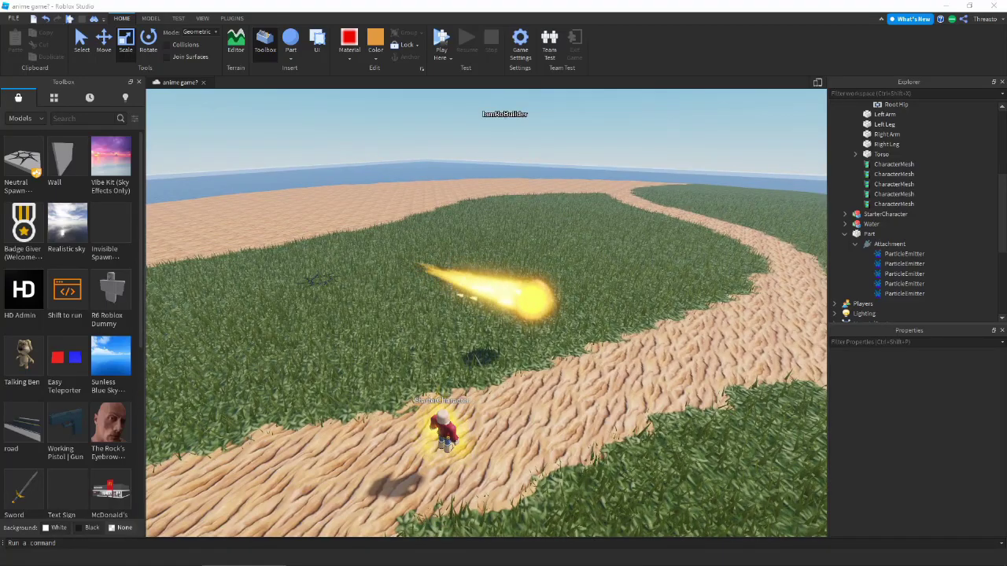
scroll(499, 286, up, 3)
scroll(535, 295, up, 3)
scroll(577, 305, up, 3)
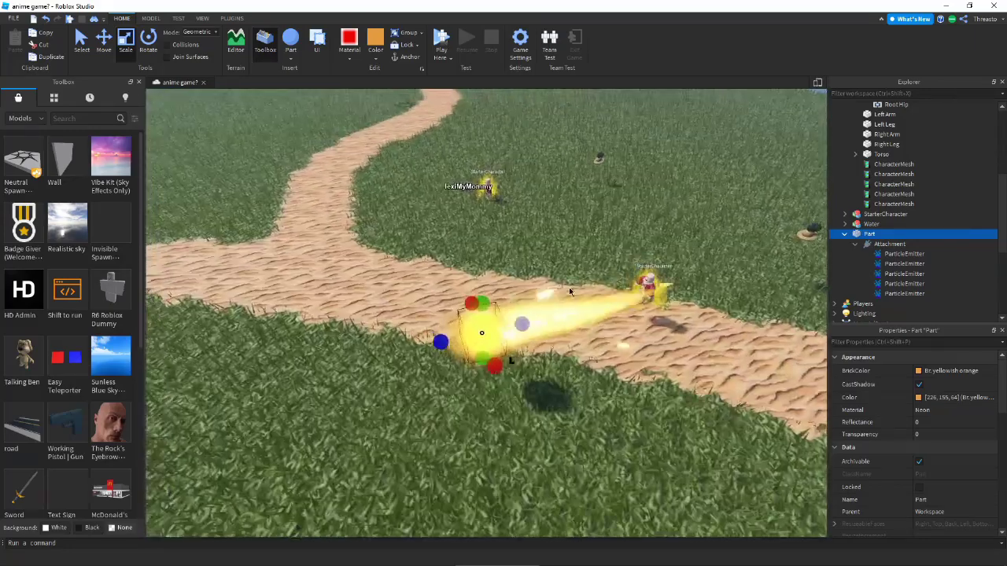
right_drag(573, 289, 646, 394)
Duplicate the fireball part with Ctrl+D and switch to the Move tool
key(ctrl+d)
key(ctrl+2)
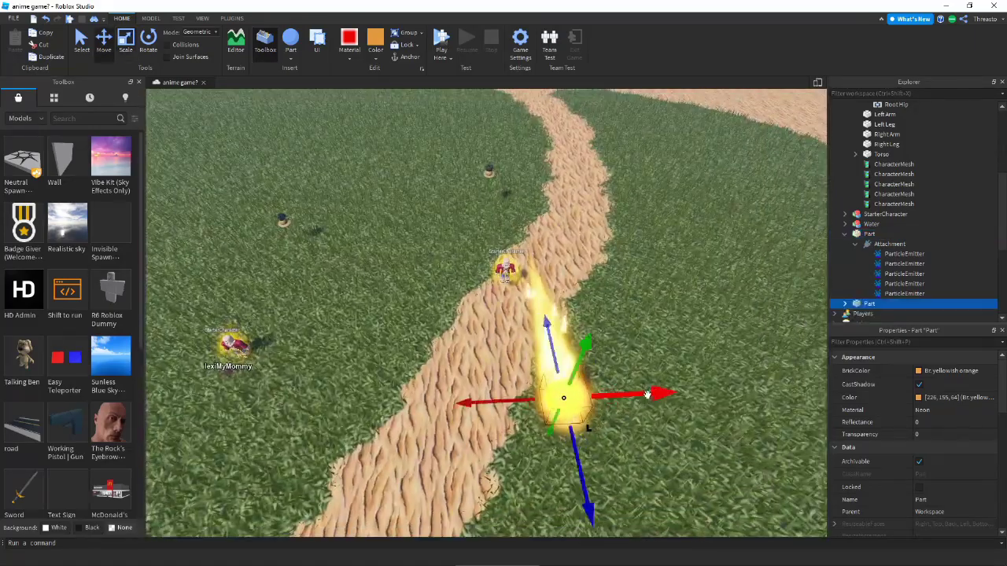
click(150, 18)
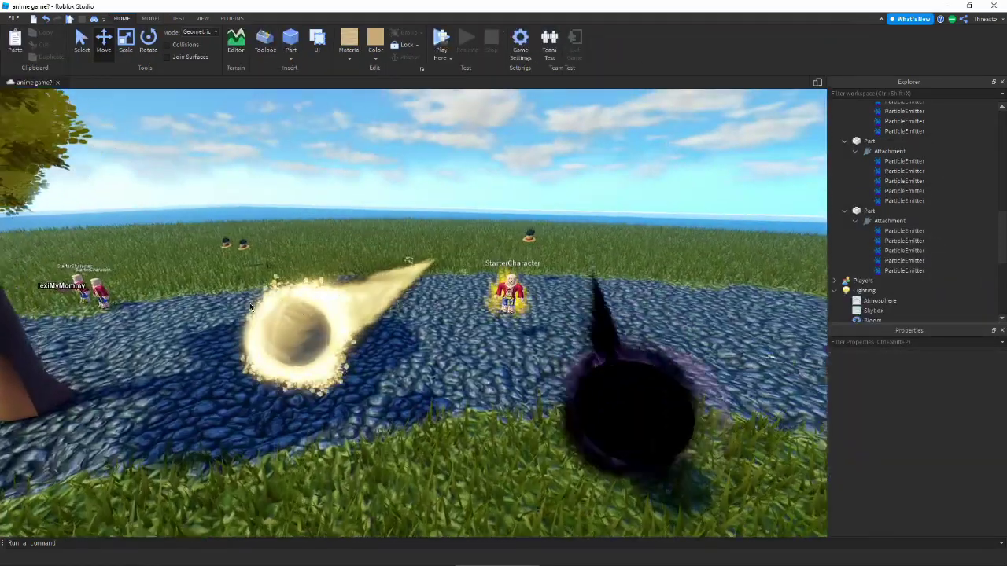
Select the brown orb's five ParticleEmitters and set their LightEmission to 0.2
click(259, 315)
key(f)
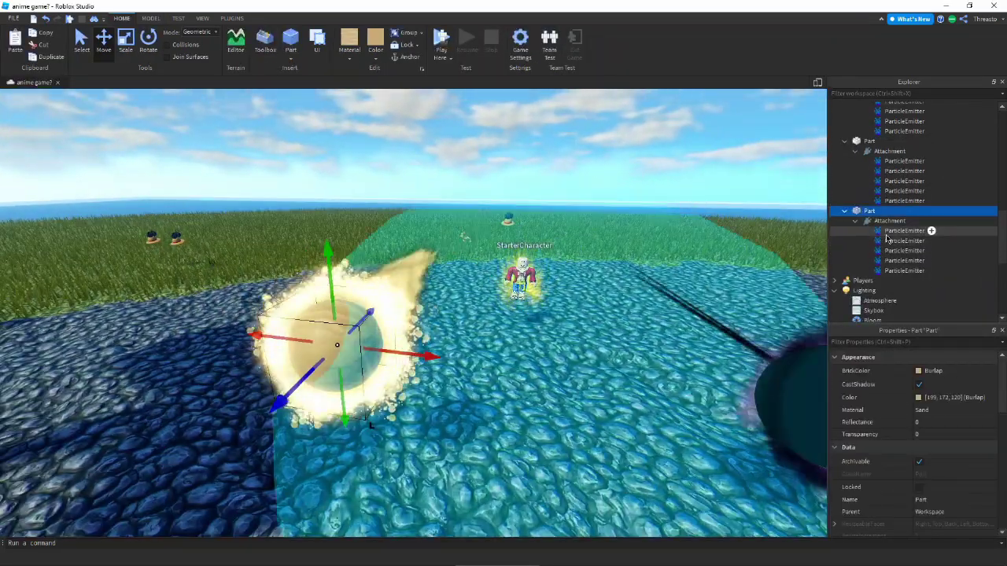
click(897, 230)
shift+click(901, 270)
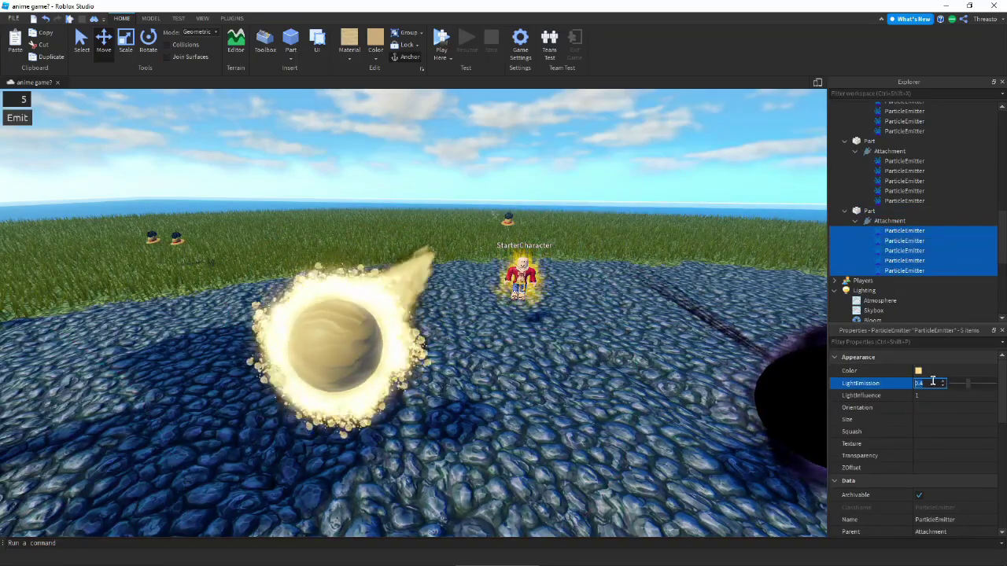
text(0.2)
key(Return)
click(620, 408)
mouse_move(620, 408)
right_down()
mouse_move(594, 306)
mouse_move(472, 246)
mouse_move(486, 339)
mouse_move(706, 367)
right_up()
scroll(614, 274, up, 3)
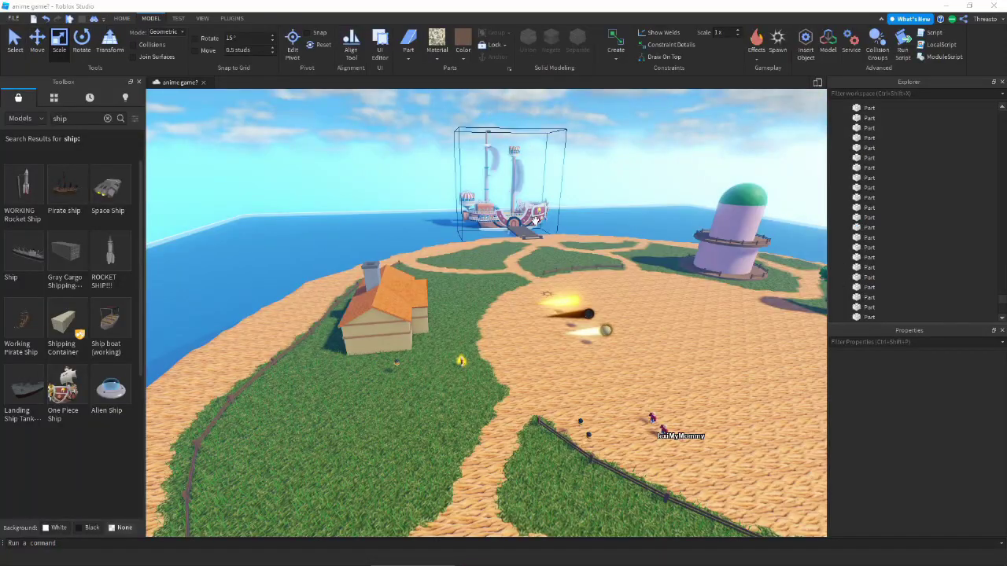
Fly the camera past the domed tower to the pirate ship at the shore
mouse_move(479, 258)
right_down()
mouse_move(574, 184)
mouse_move(334, 328)
mouse_move(455, 284)
right_up()
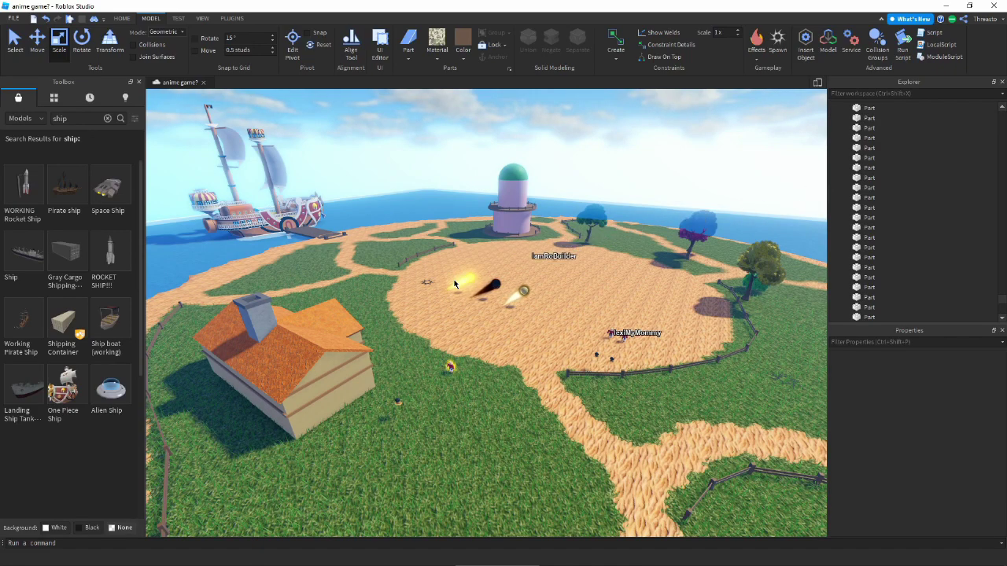
scroll(454, 284, up, 5)
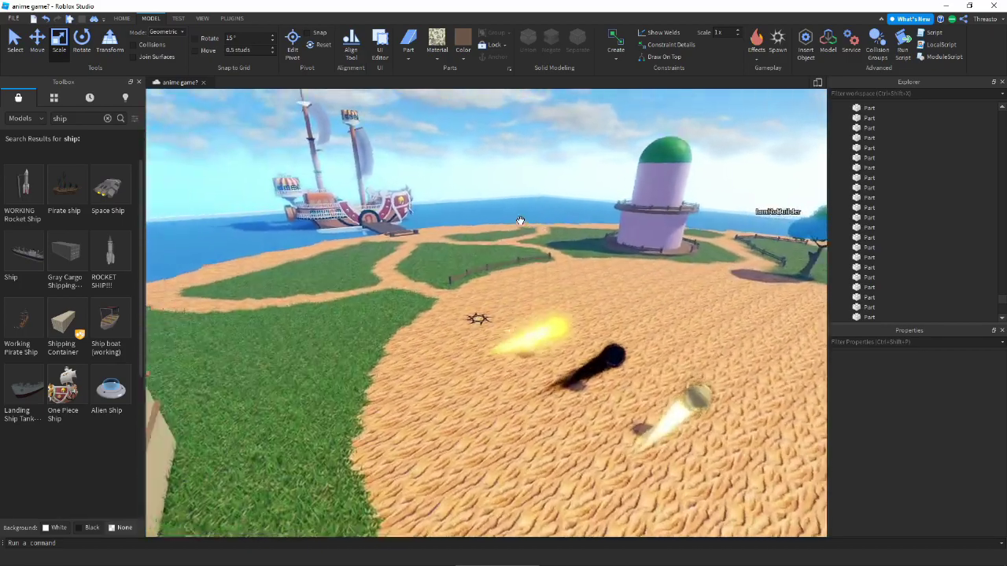
right_drag(471, 254, 520, 220)
key(s)
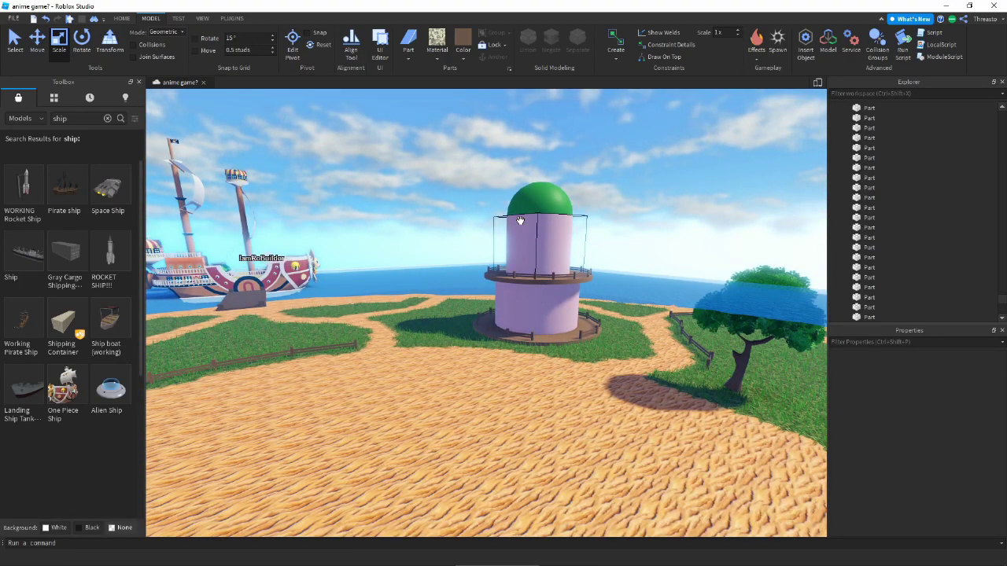
right_drag(520, 220, 459, 196)
scroll(570, 241, up, 10)
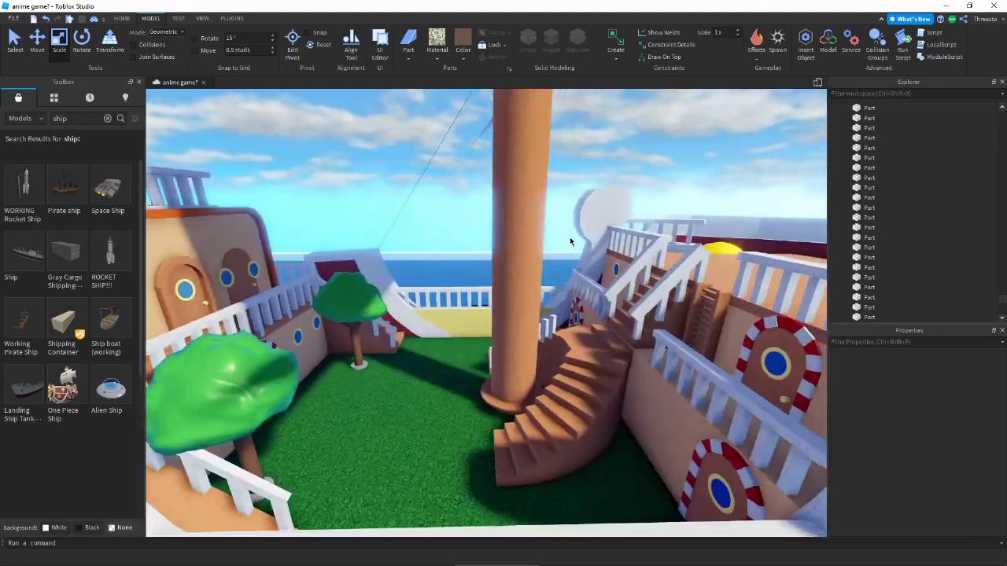
scroll(570, 241, down, 5)
scroll(570, 242, down, 3)
scroll(571, 241, down, 2)
scroll(570, 241, down, 2)
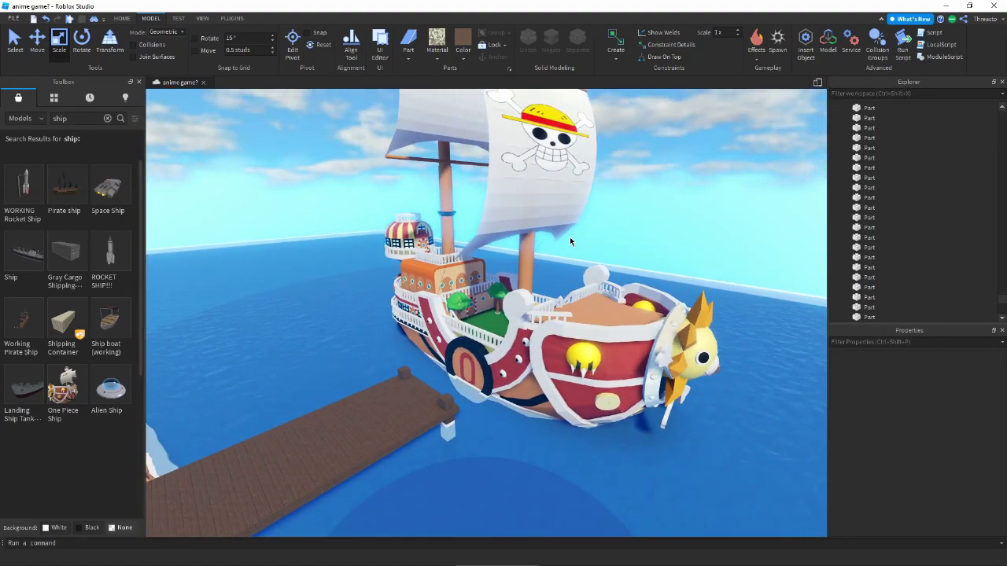
key(a)
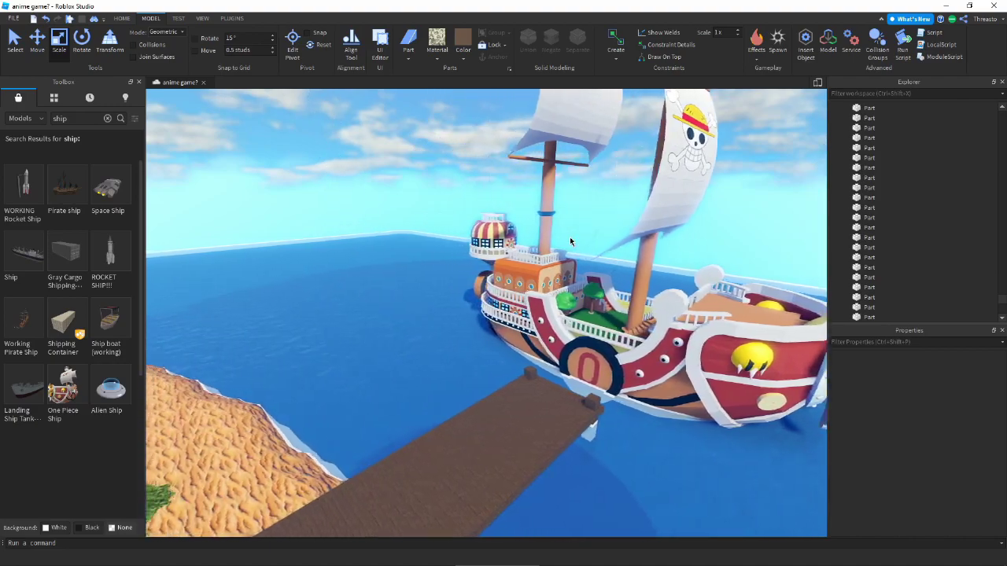
key(a)
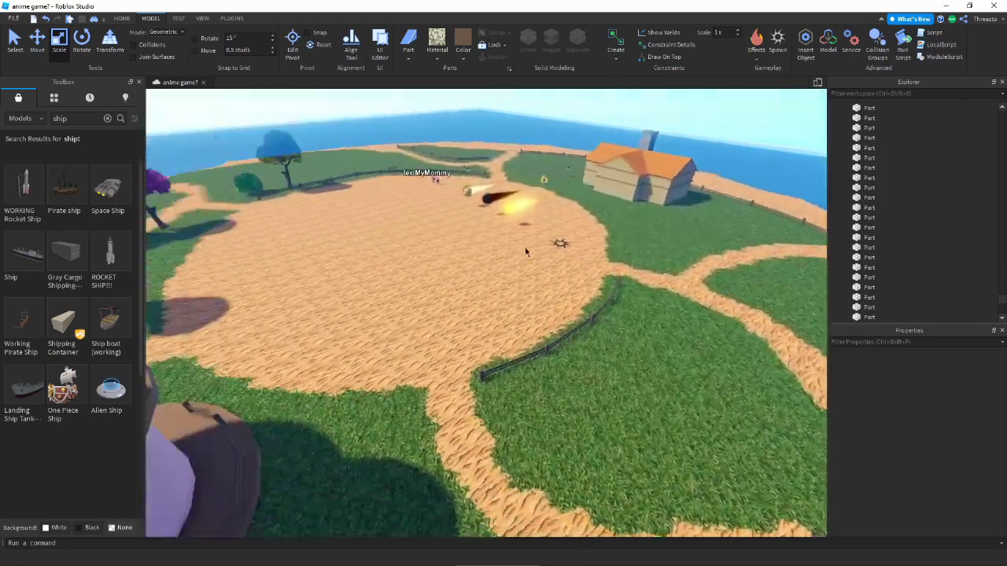
scroll(496, 250, up, 5)
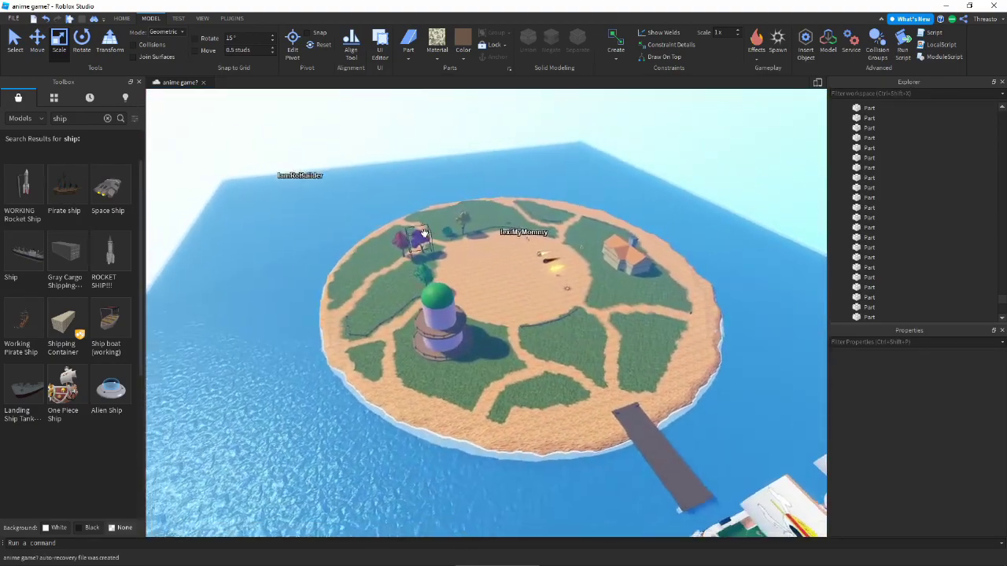
Fly over the island to view the effect projectiles on the sand and the house
right_drag(496, 249, 422, 231)
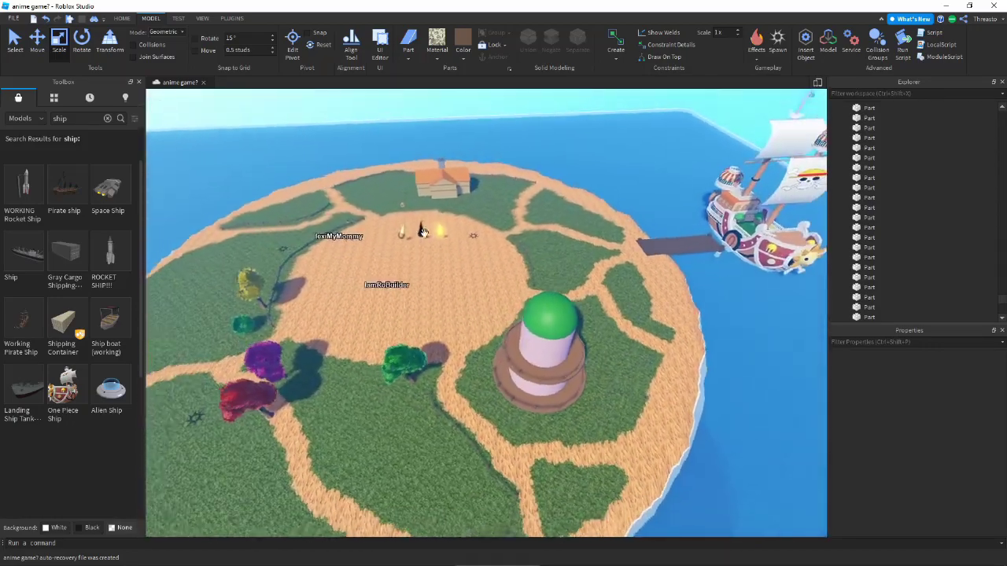
key(a)
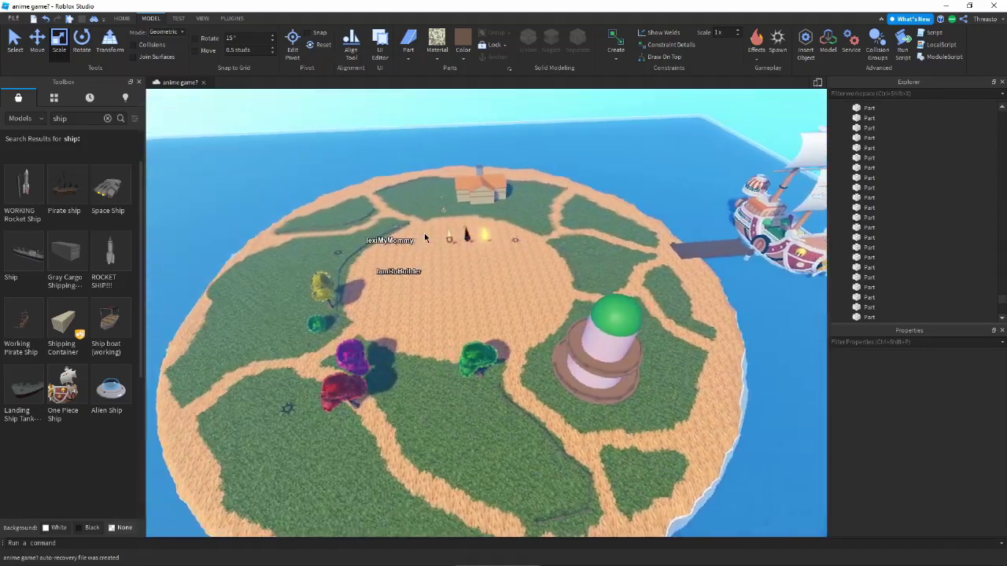
key(w)
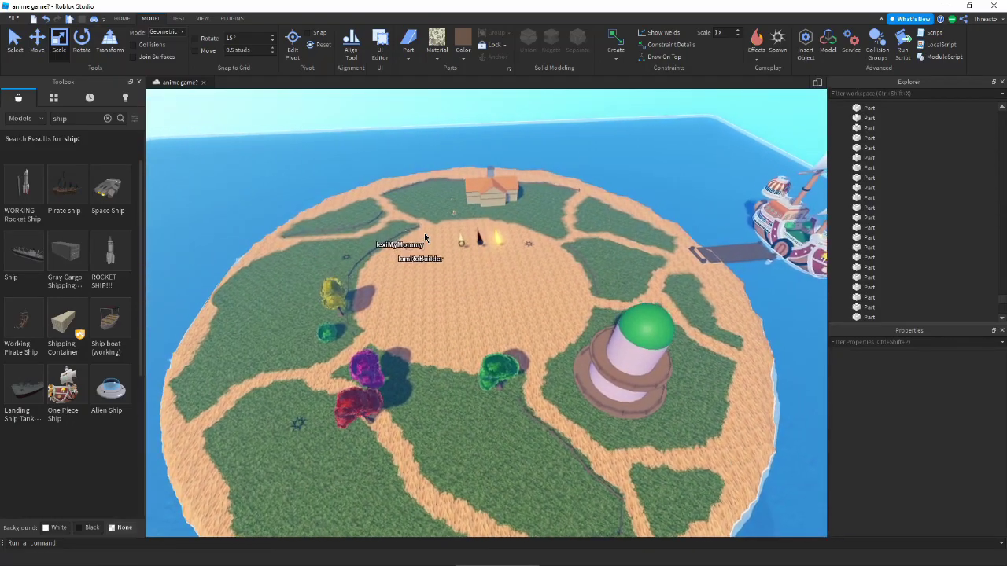
key(w)
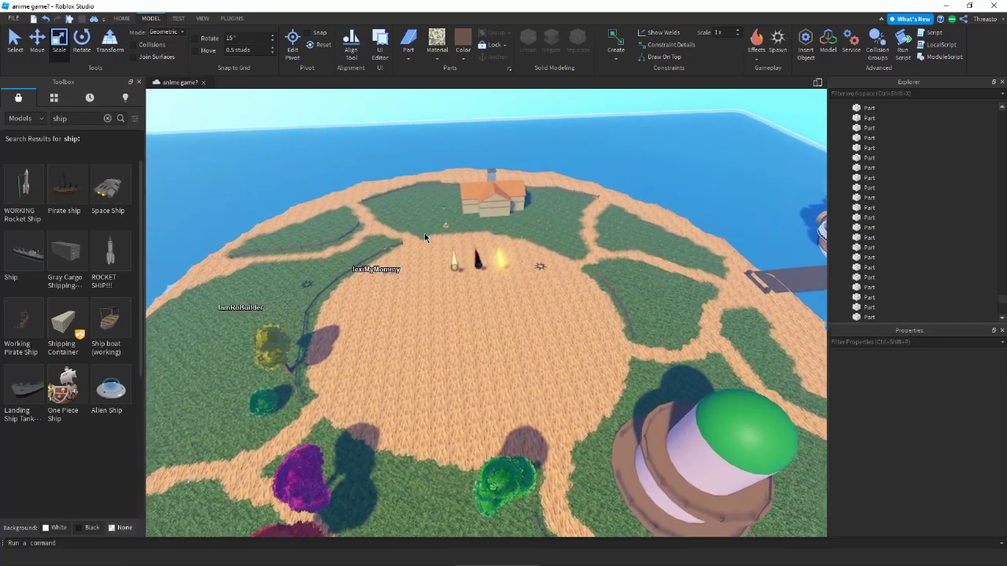
key(s)
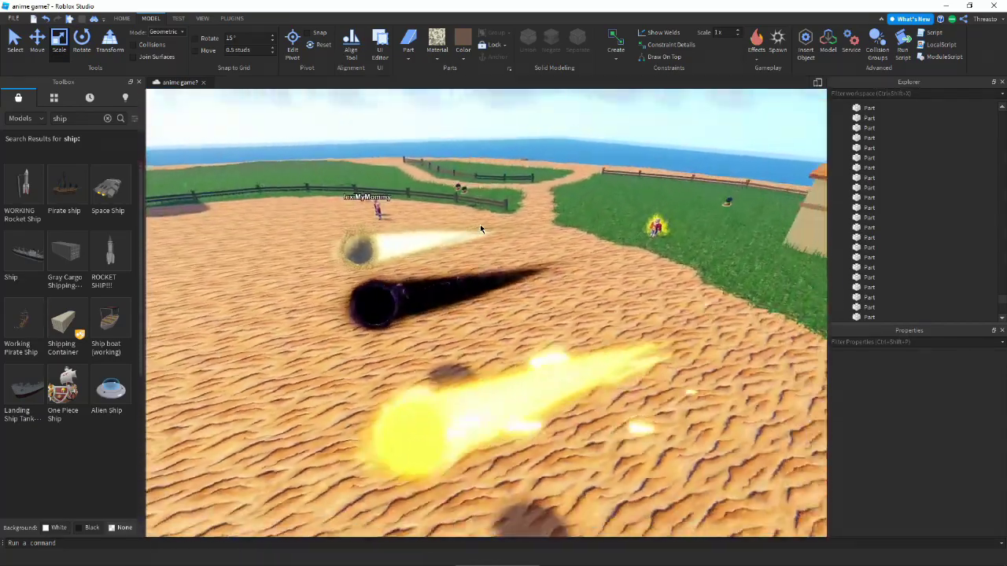
key(w)
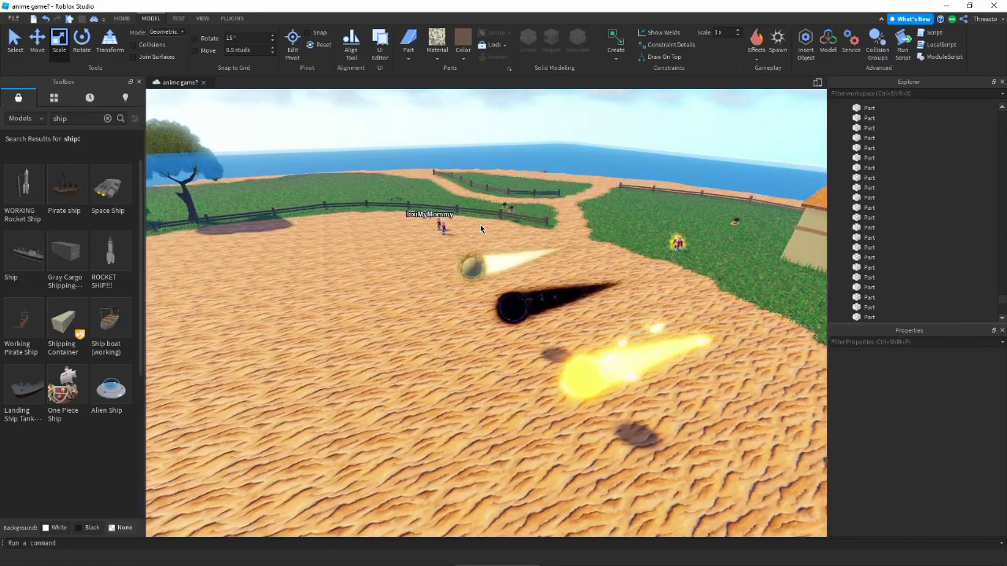
key(w)
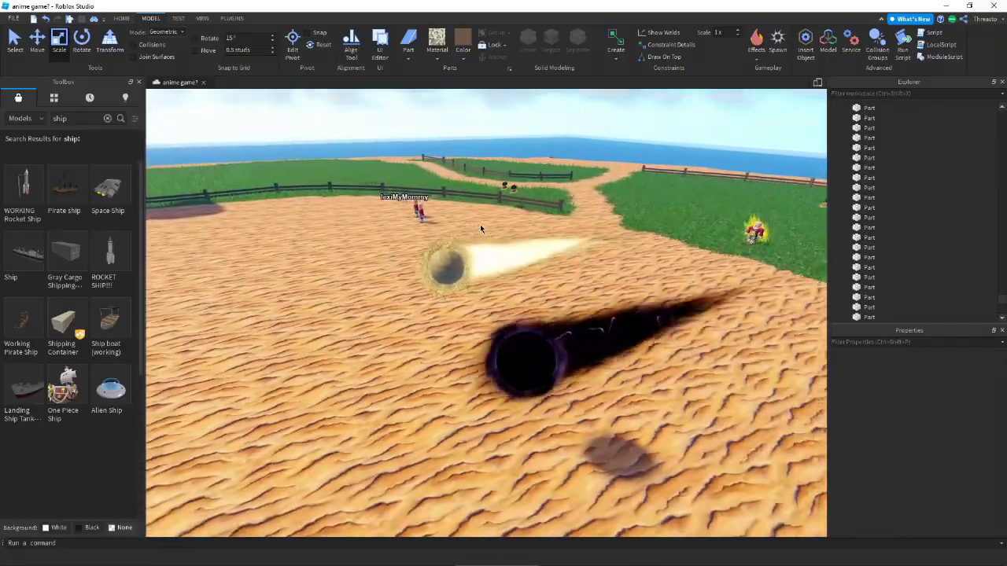
right_drag(480, 225, 625, 296)
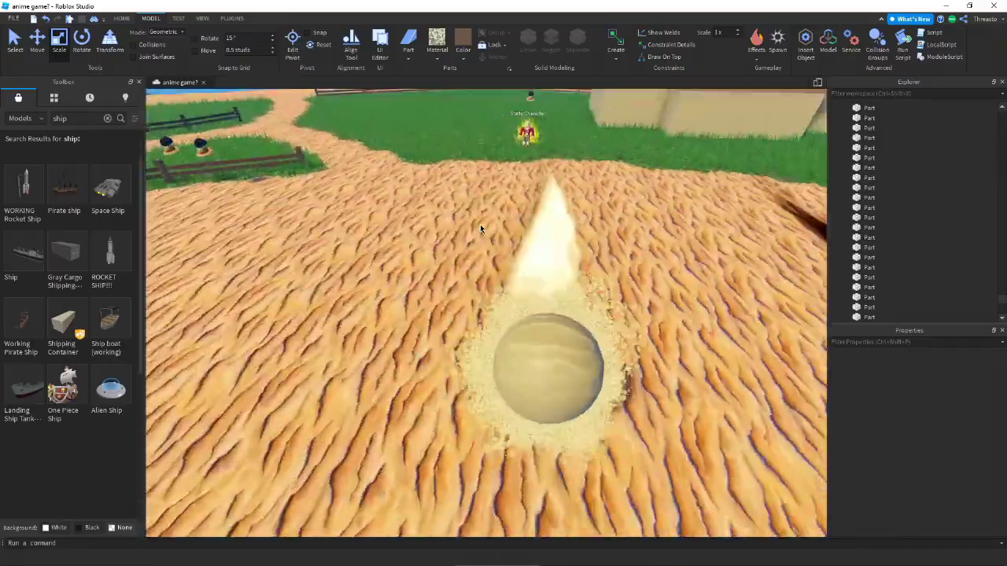
key(s)
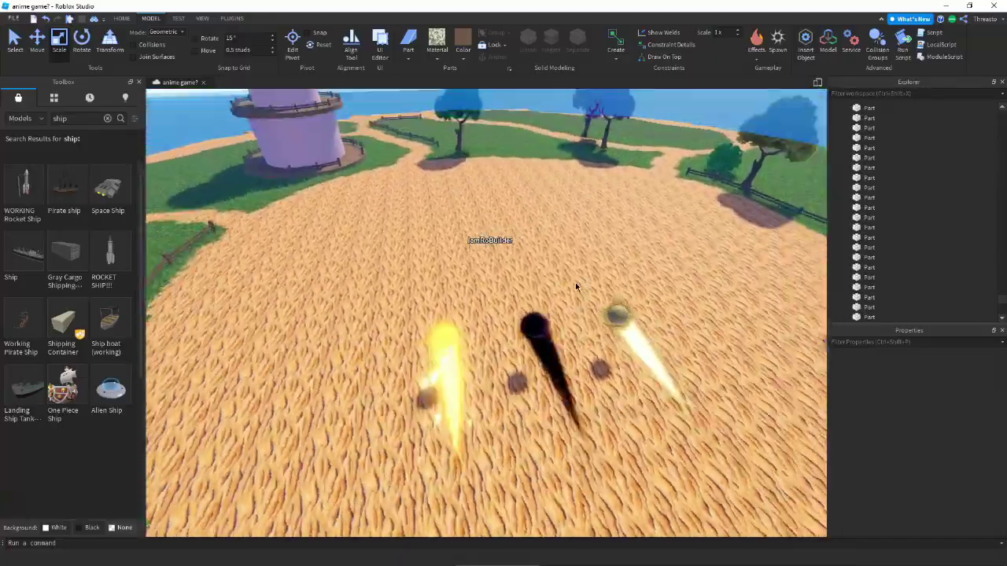
mouse_move(575, 283)
right_down()
mouse_move(499, 288)
mouse_move(428, 241)
mouse_move(548, 208)
right_up()
key(s)
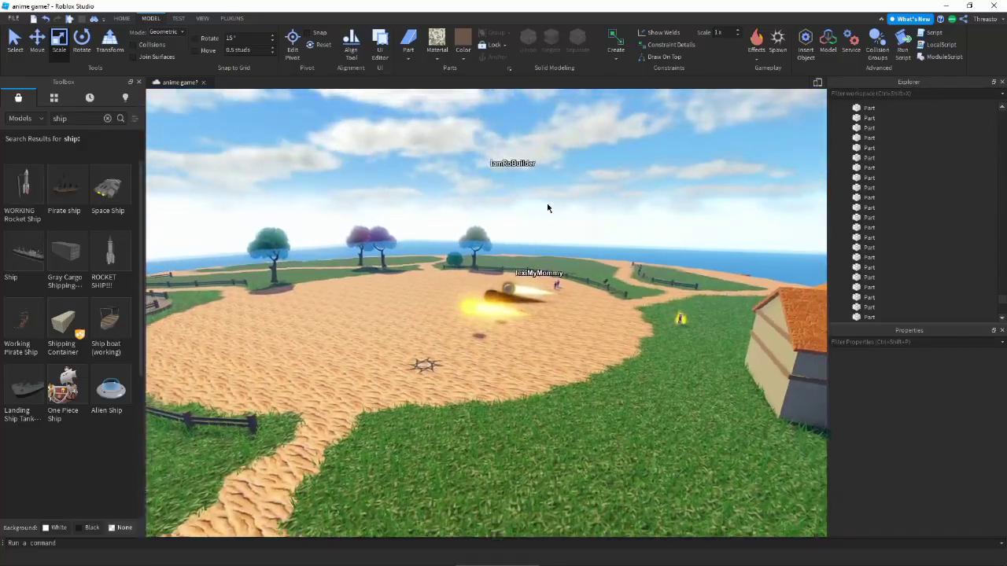
mouse_move(548, 207)
right_down()
mouse_move(498, 290)
mouse_move(497, 277)
right_up()
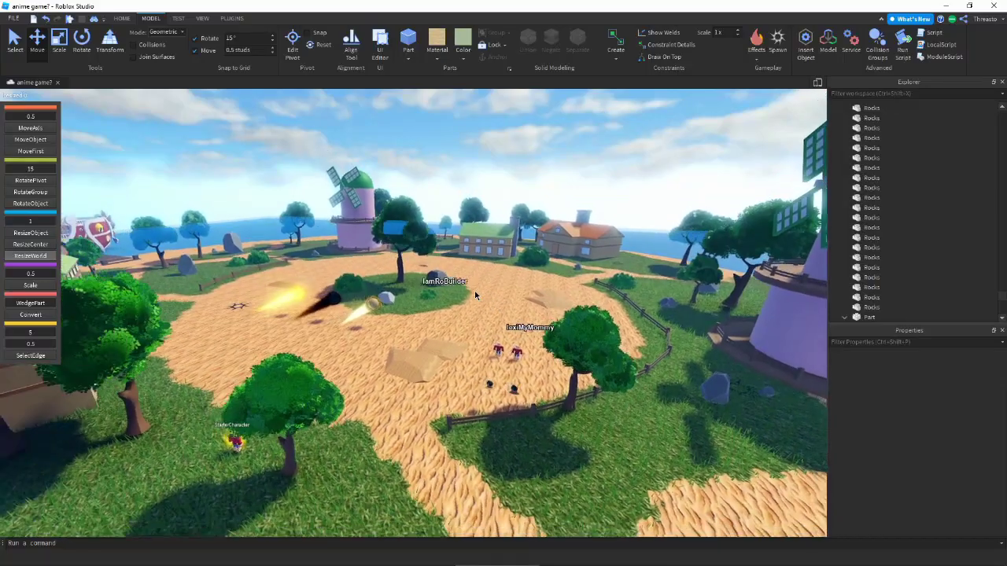
right_drag(474, 289, 471, 294)
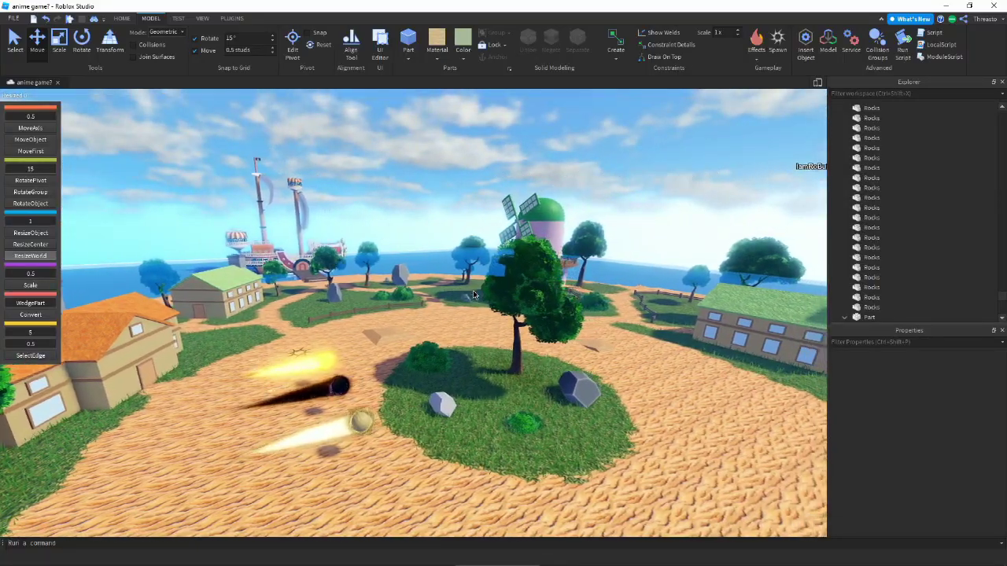
key(w)
mouse_move(473, 290)
right_down()
mouse_move(559, 259)
mouse_move(410, 249)
right_up()
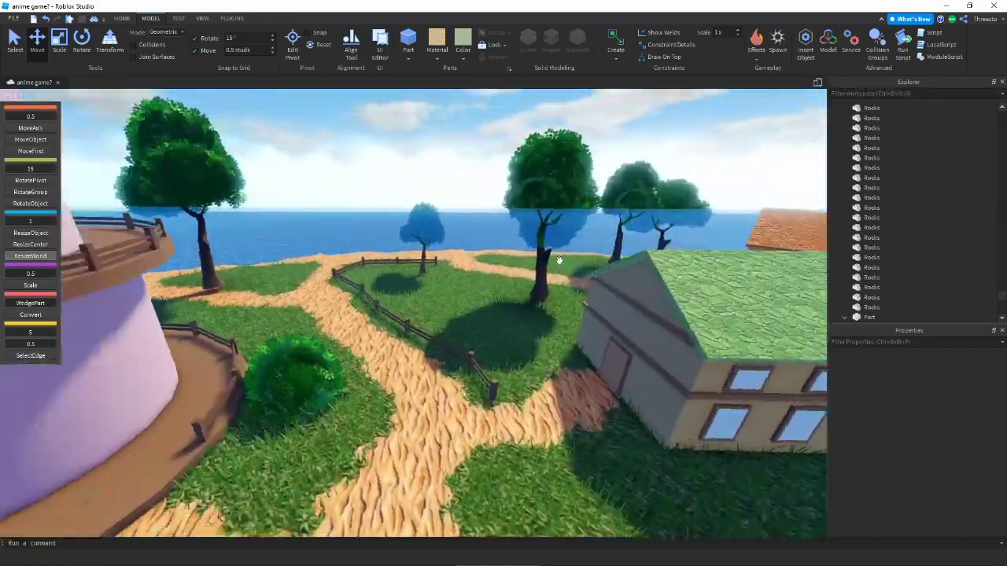
key(w)
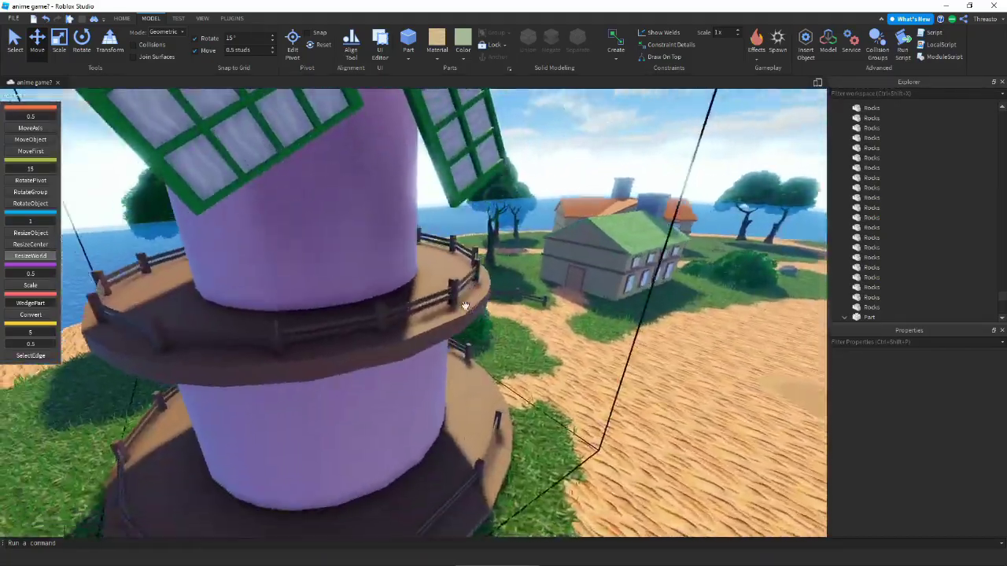
right_drag(411, 249, 469, 313)
right_drag(467, 323, 465, 323)
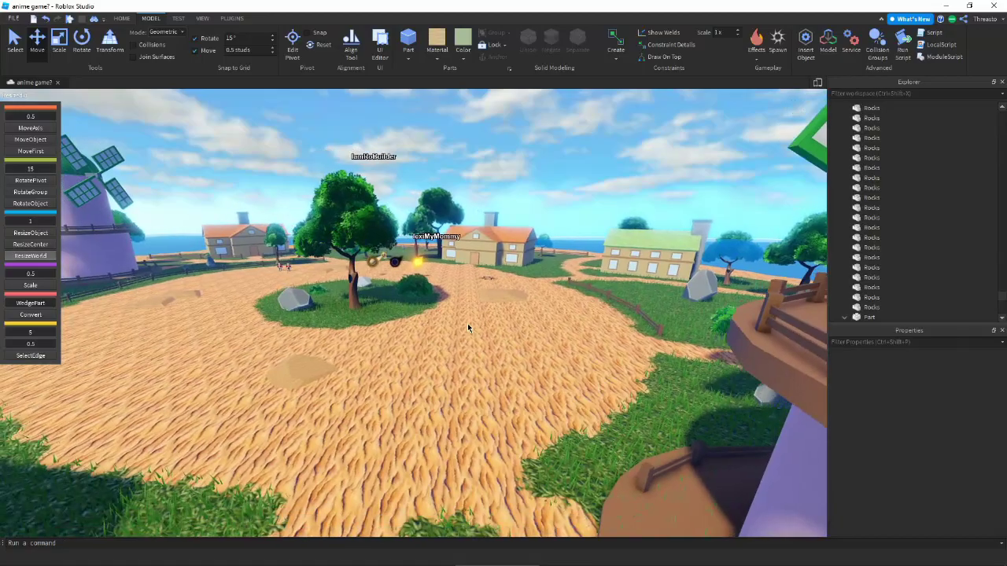
scroll(422, 252, up, 5)
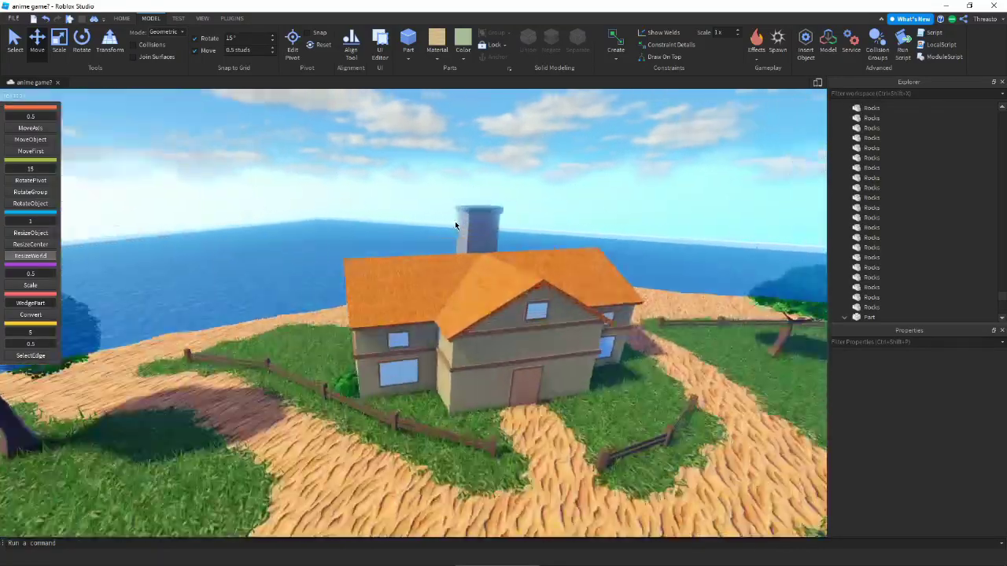
scroll(455, 221, down, 10)
right_drag(454, 221, 481, 229)
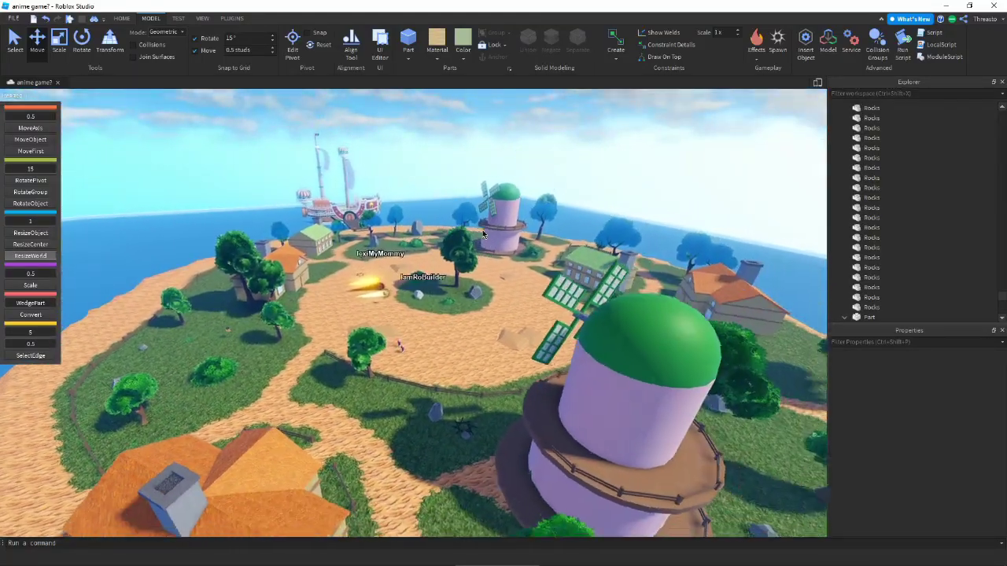
scroll(405, 314, up, 5)
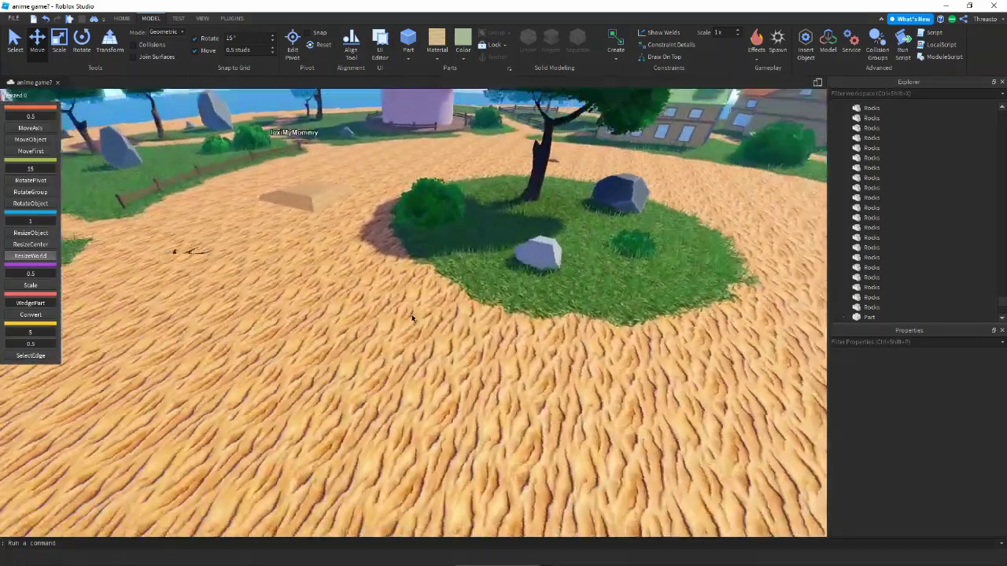
right_drag(480, 346, 480, 344)
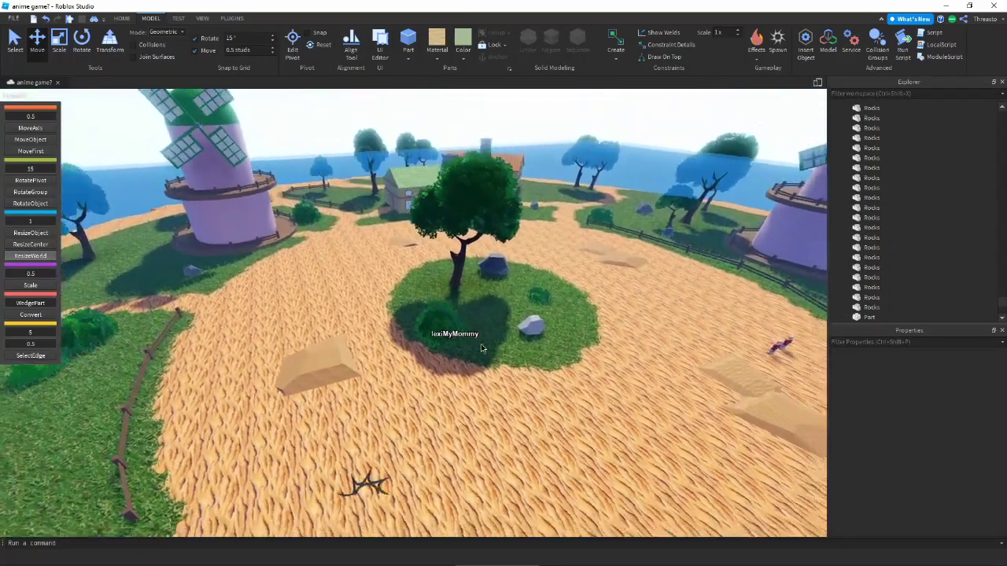
scroll(481, 344, down, 1)
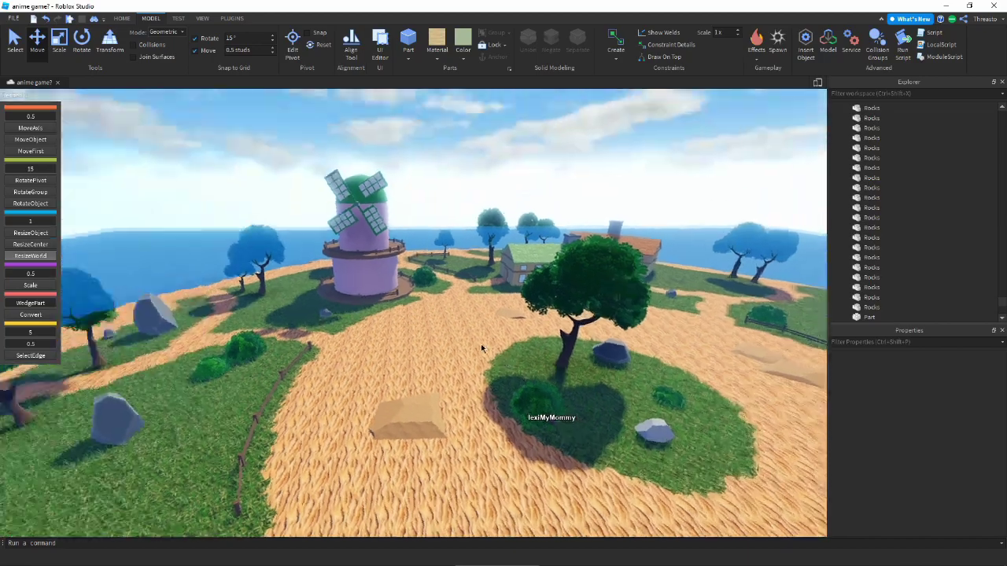
right_drag(481, 343, 445, 326)
scroll(444, 340, up, 5)
scroll(458, 324, down, 2)
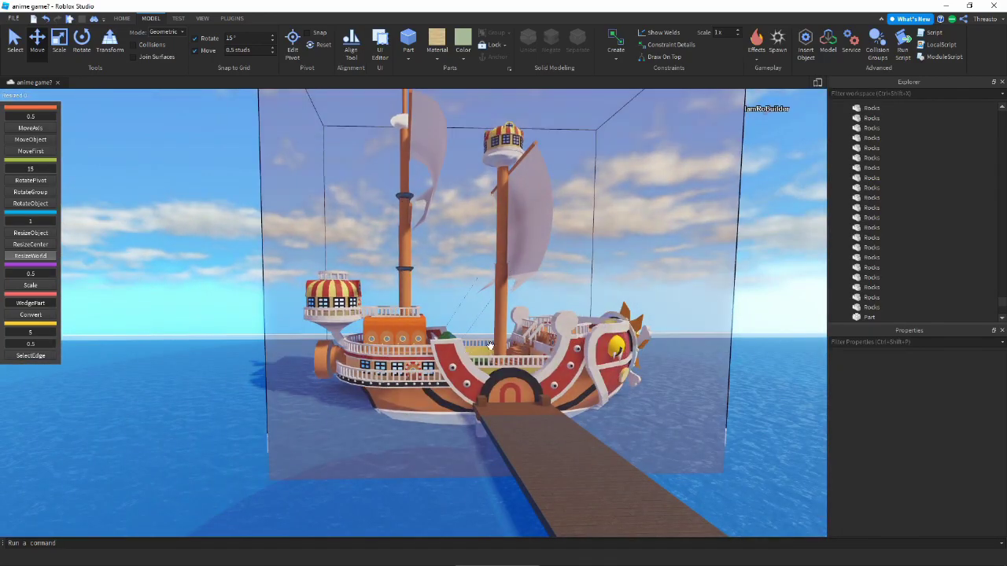
mouse_move(659, 341)
right_down()
mouse_move(416, 279)
mouse_move(436, 281)
right_up()
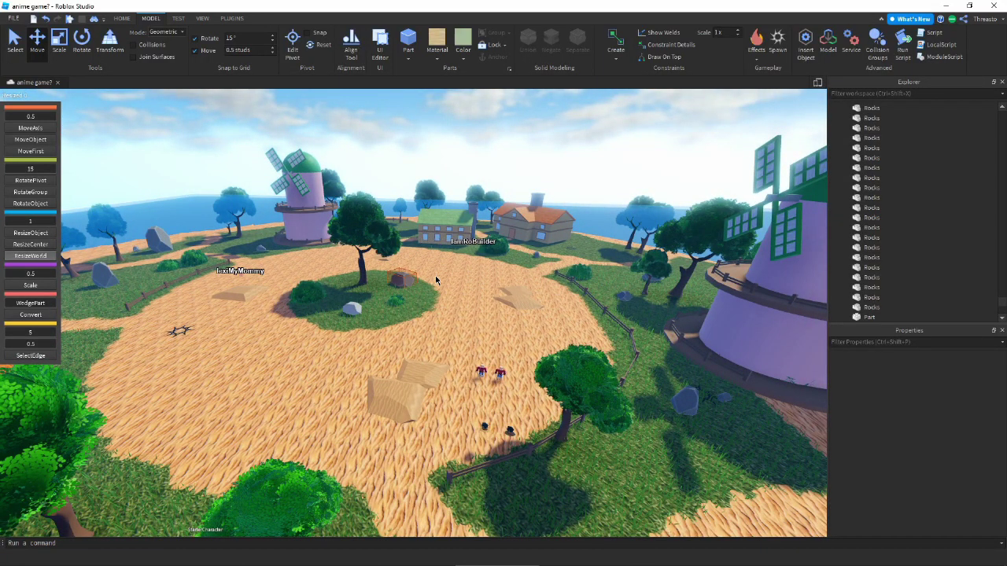
mouse_move(436, 280)
right_down()
mouse_move(460, 249)
mouse_move(429, 293)
right_up()
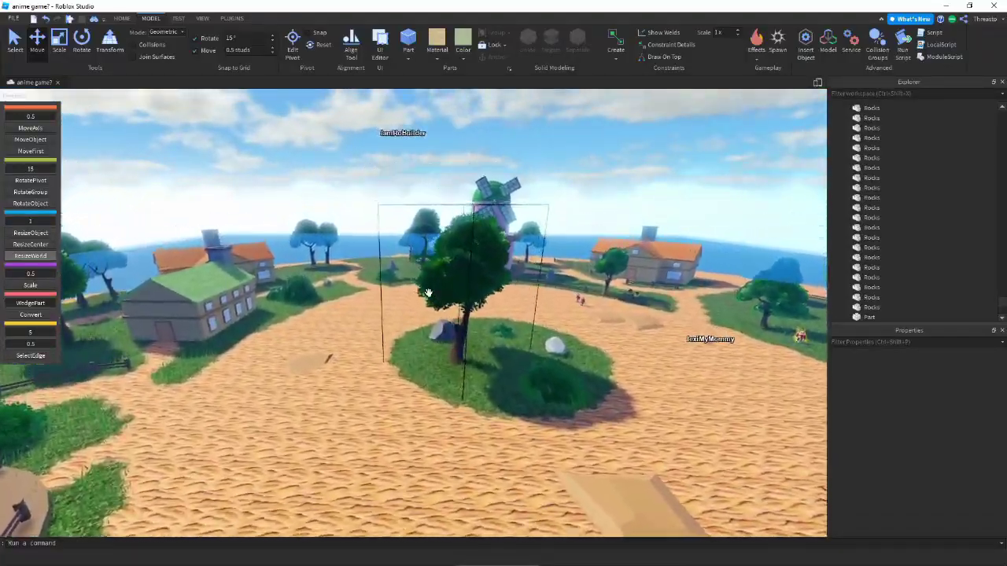
right_drag(399, 221, 650, 296)
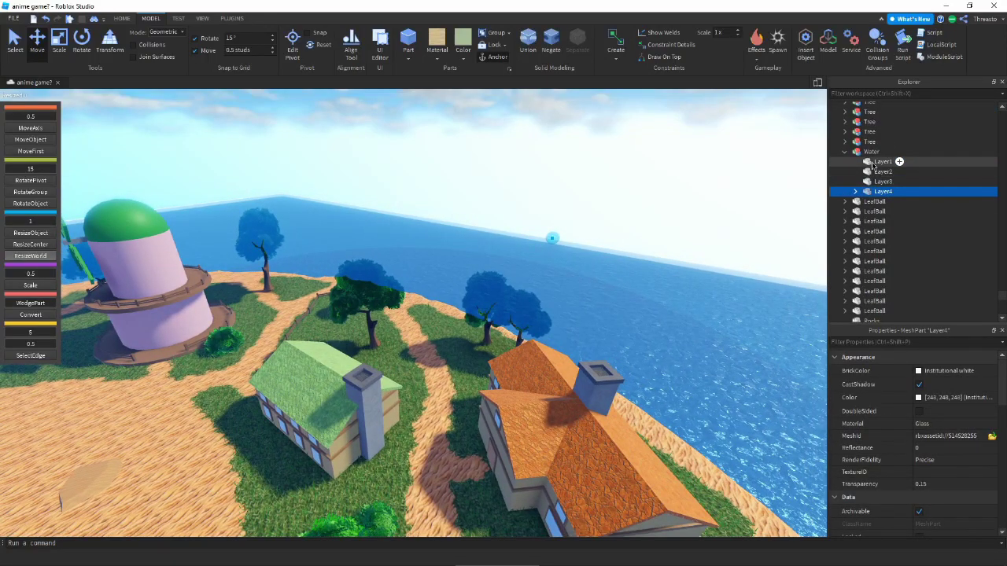
scroll(864, 423, up, 2)
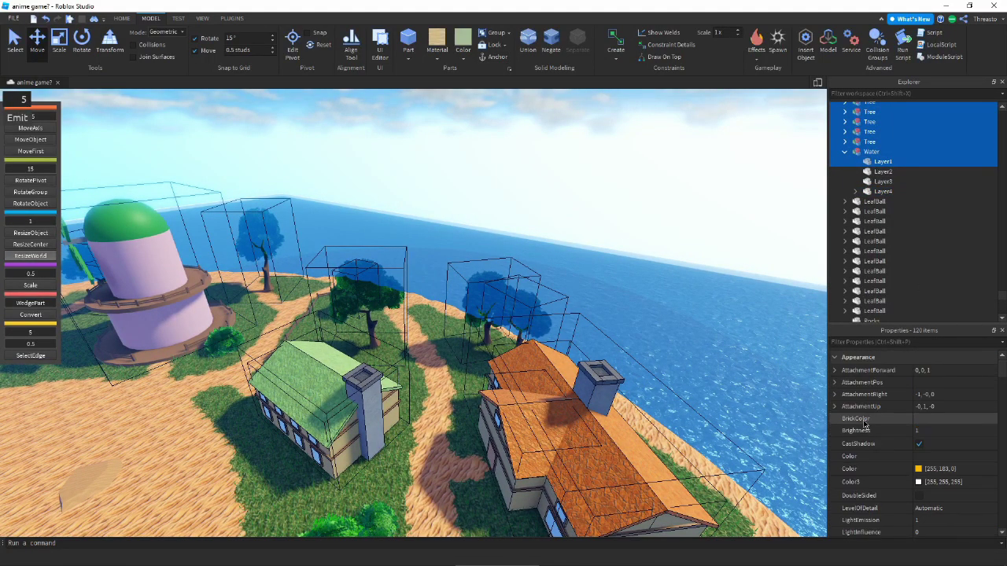
scroll(850, 404, down, 5)
scroll(850, 409, down, 4)
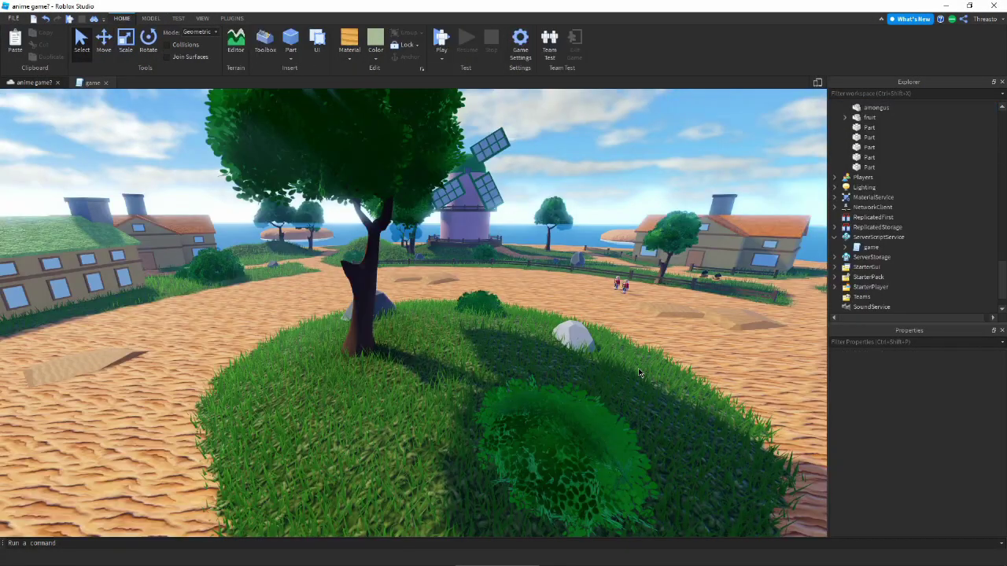
mouse_move(640, 373)
right_down()
mouse_move(632, 252)
mouse_move(644, 228)
right_up()
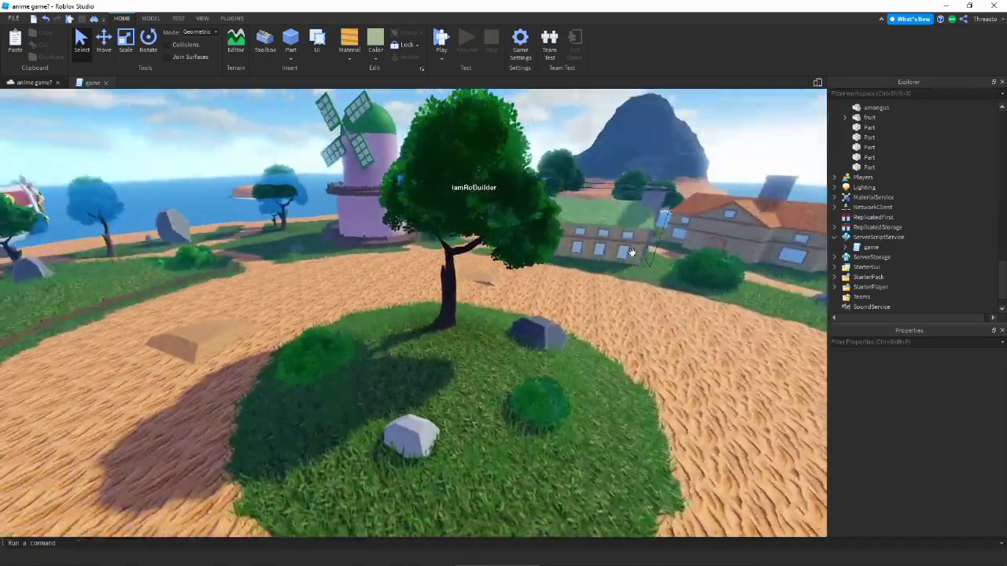
scroll(575, 301, down, 3)
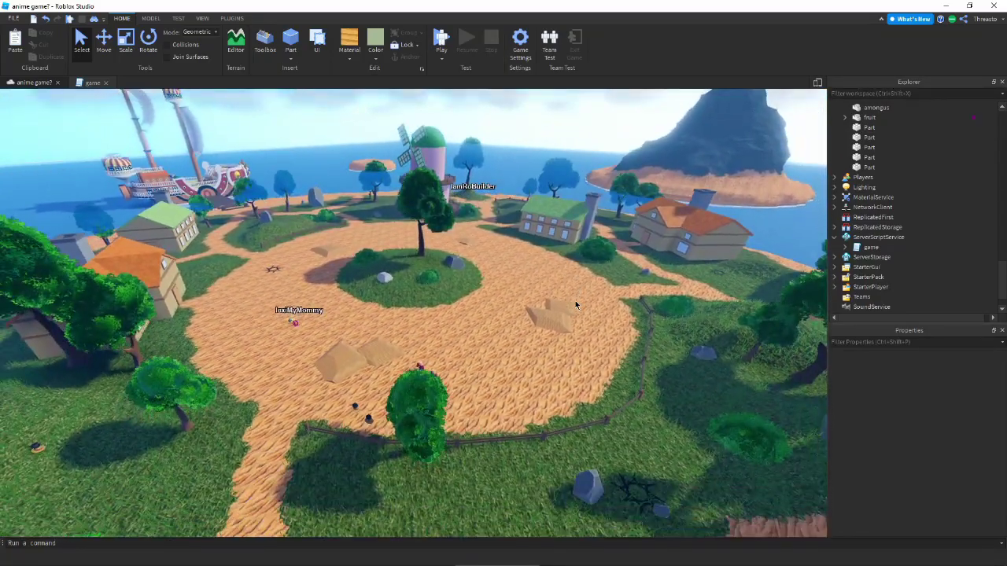
scroll(575, 300, up, 5)
scroll(575, 305, down, 3)
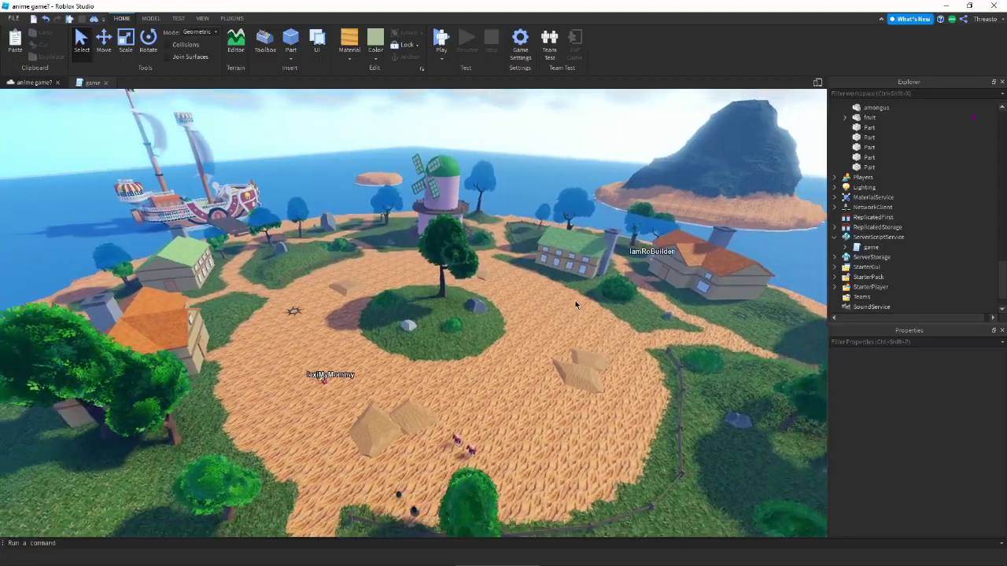
right_drag(575, 304, 593, 321)
scroll(439, 252, up, 3)
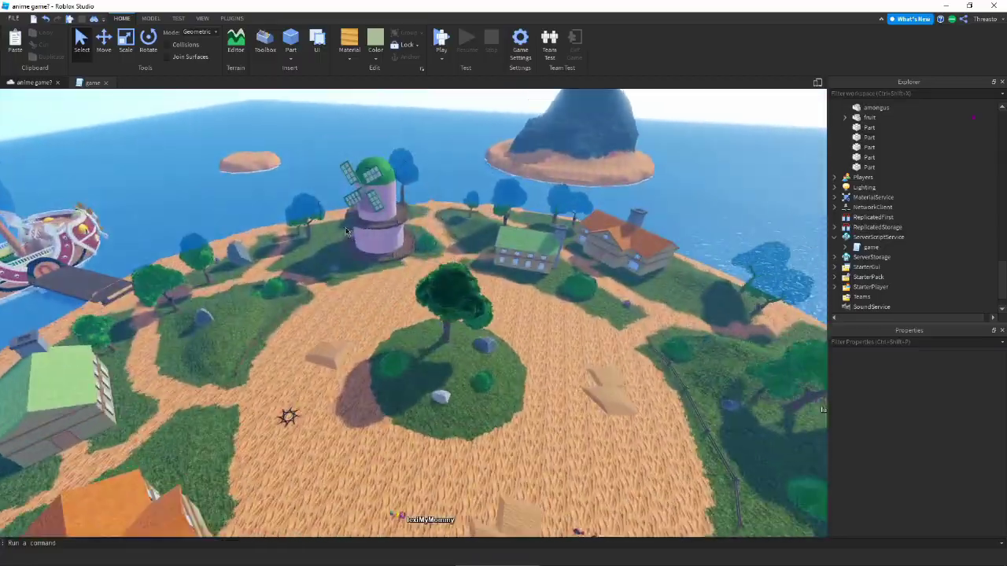
scroll(449, 249, up, 3)
scroll(460, 245, up, 3)
scroll(470, 242, up, 2)
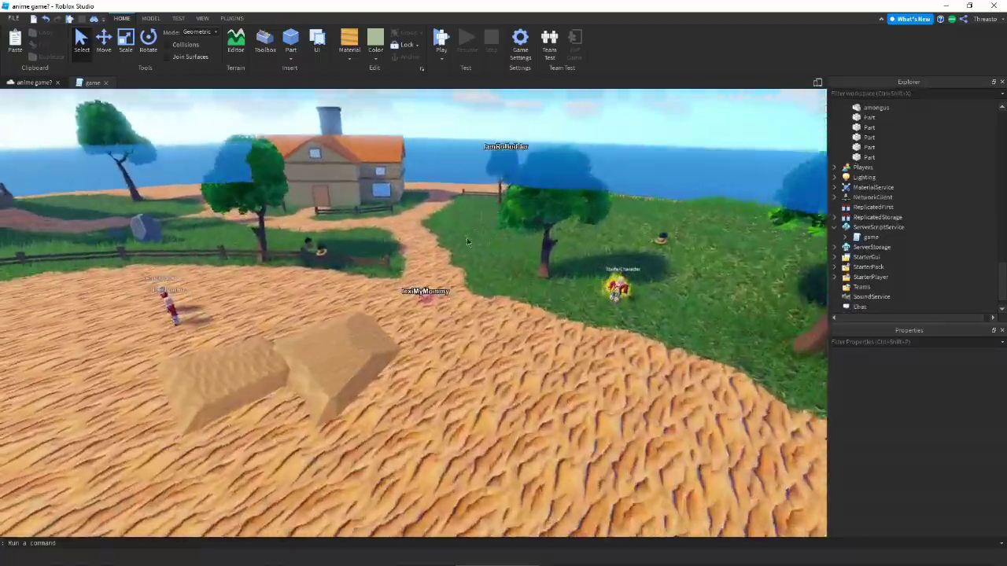
mouse_move(468, 242)
right_down()
mouse_move(407, 282)
mouse_move(450, 264)
mouse_move(419, 252)
right_up()
scroll(448, 247, up, 3)
scroll(449, 247, up, 2)
scroll(449, 247, down, 2)
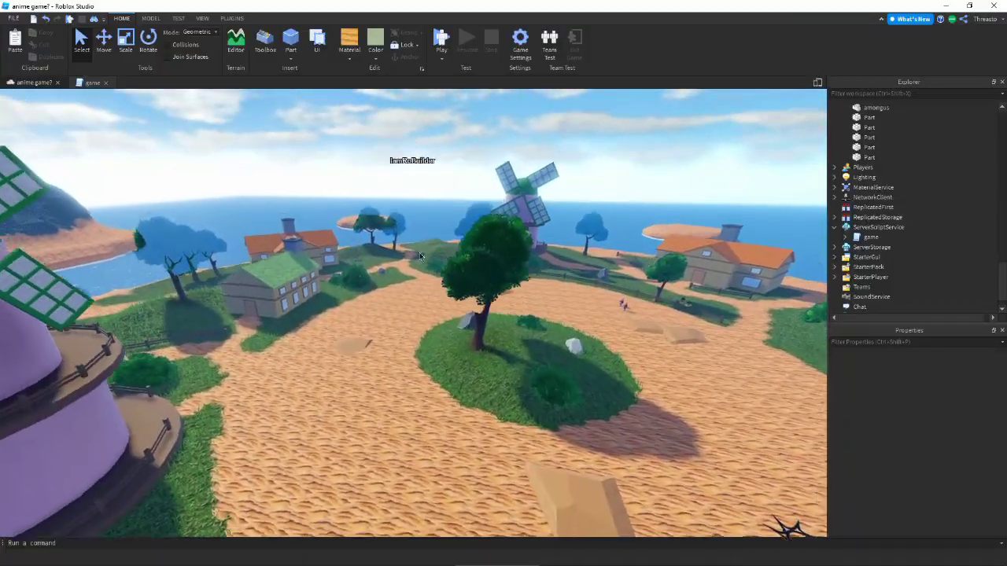
middle_drag(420, 253, 446, 206)
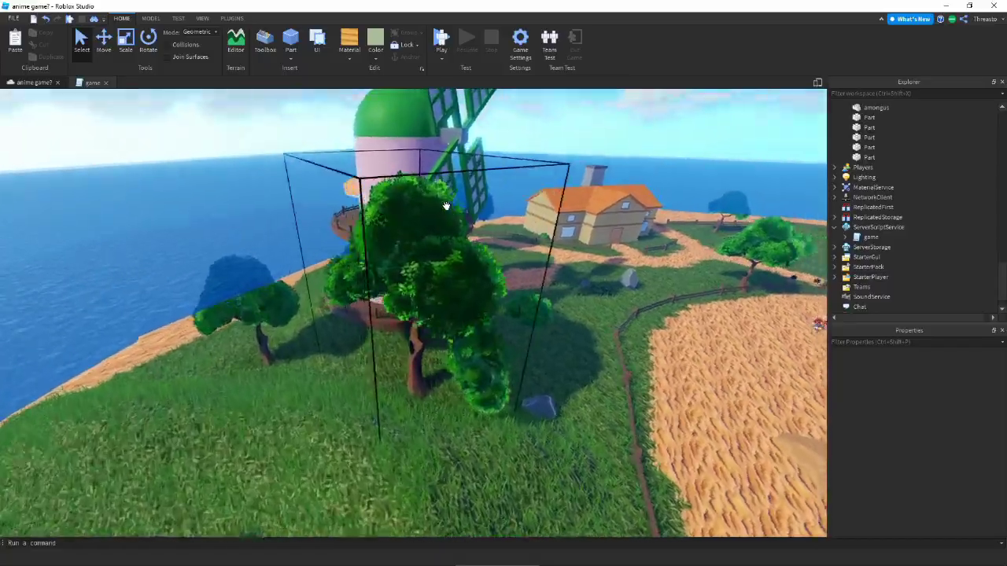
right_drag(446, 206, 446, 206)
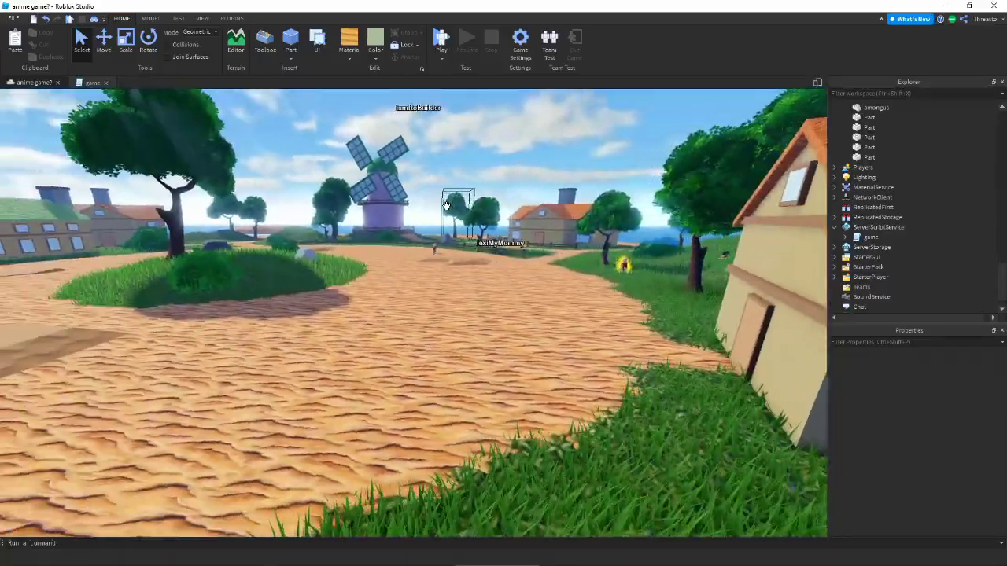
scroll(419, 251, down, 3)
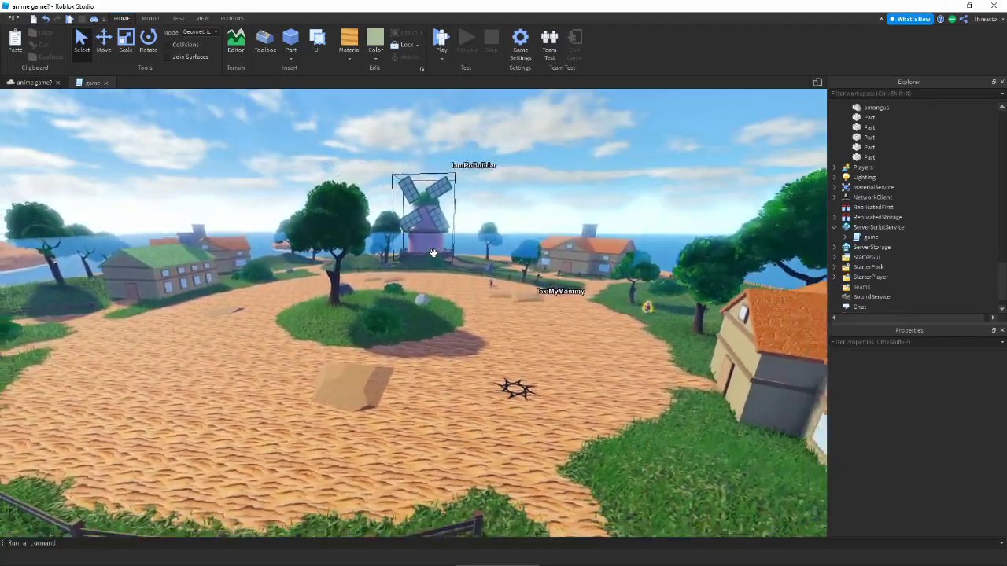
right_drag(467, 245, 518, 229)
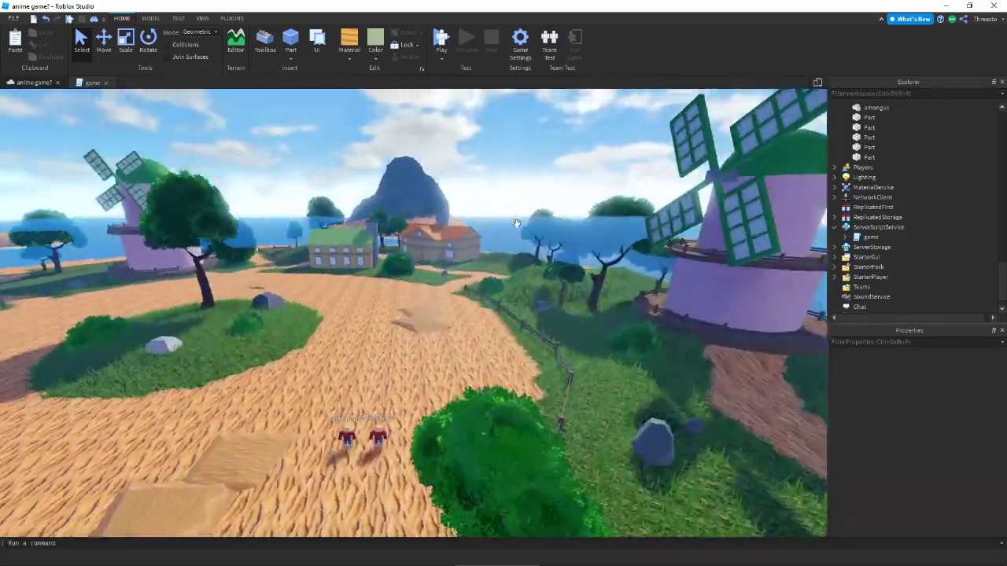
key(q)
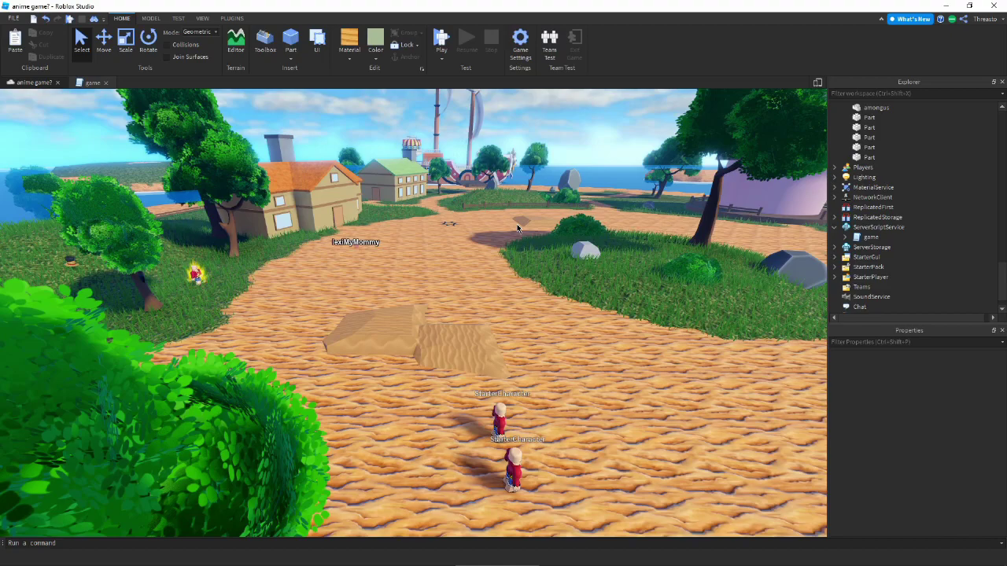
key(d)
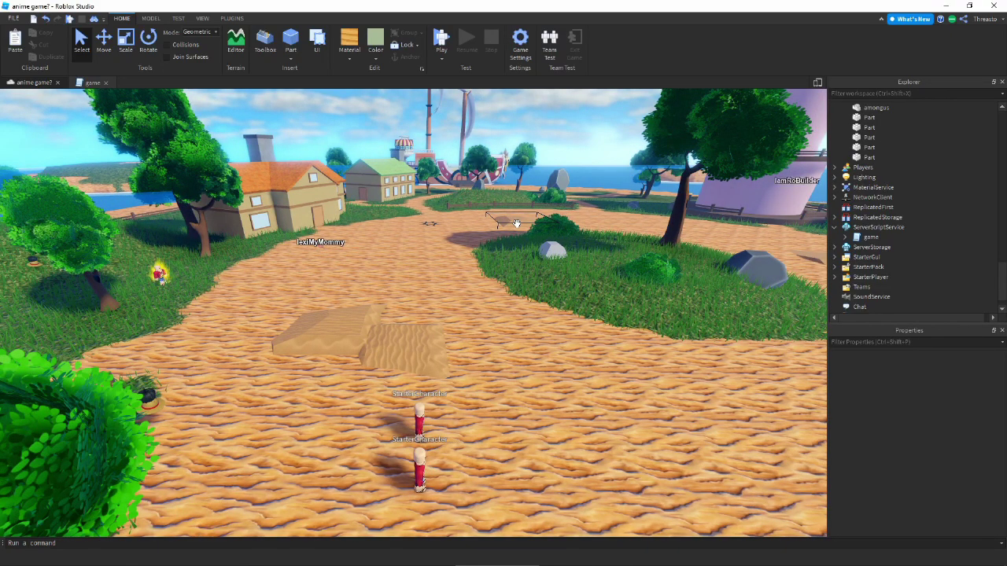
key(w)
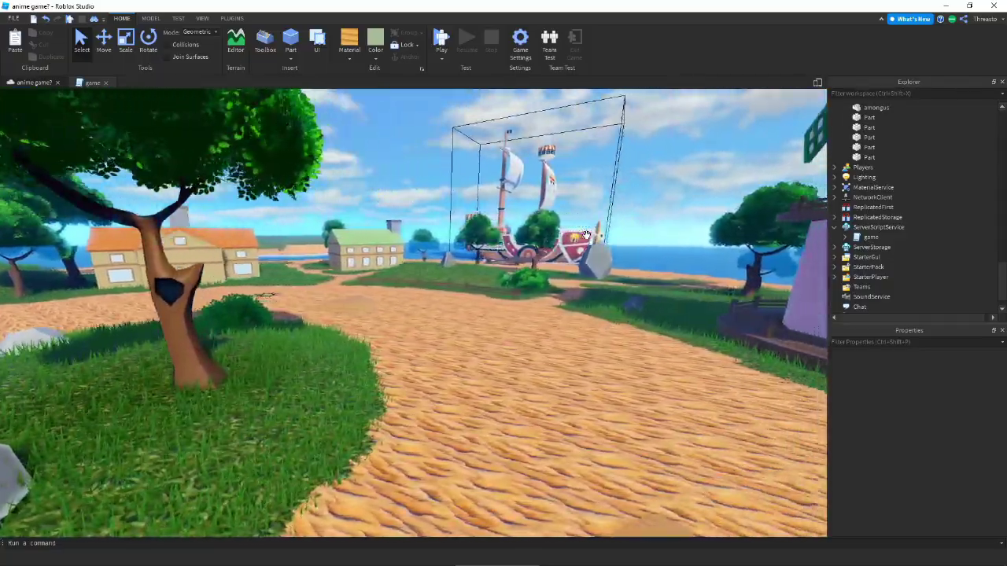
right_drag(586, 236, 548, 275)
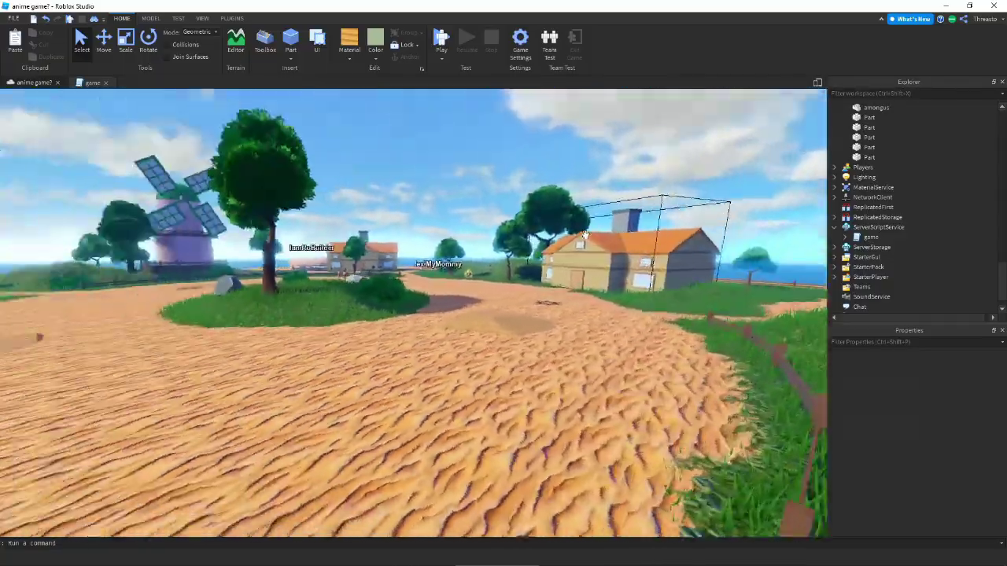
key(w)
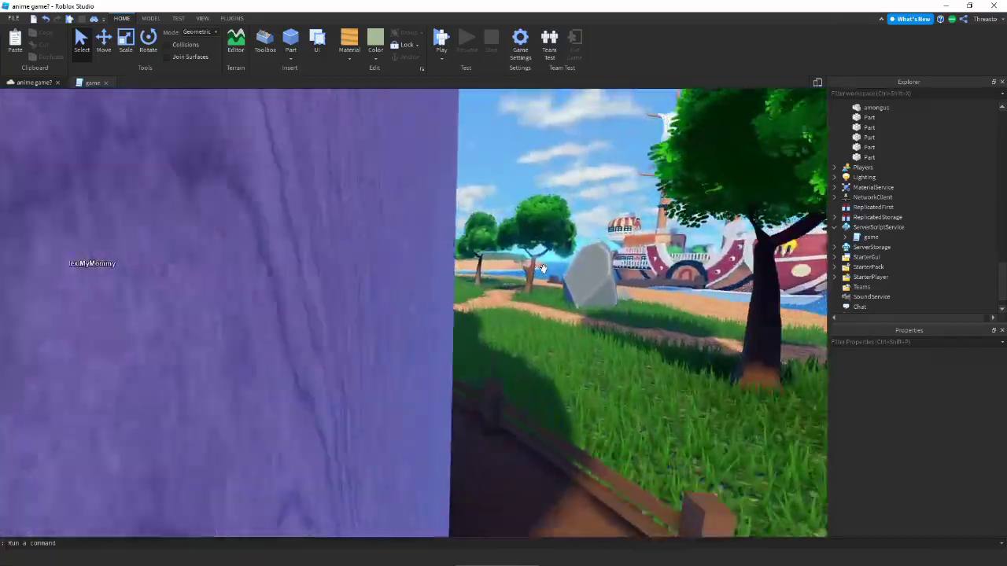
scroll(543, 269, down, 15)
scroll(463, 257, up, 10)
mouse_move(460, 254)
right_down()
mouse_move(503, 228)
mouse_move(461, 277)
right_up()
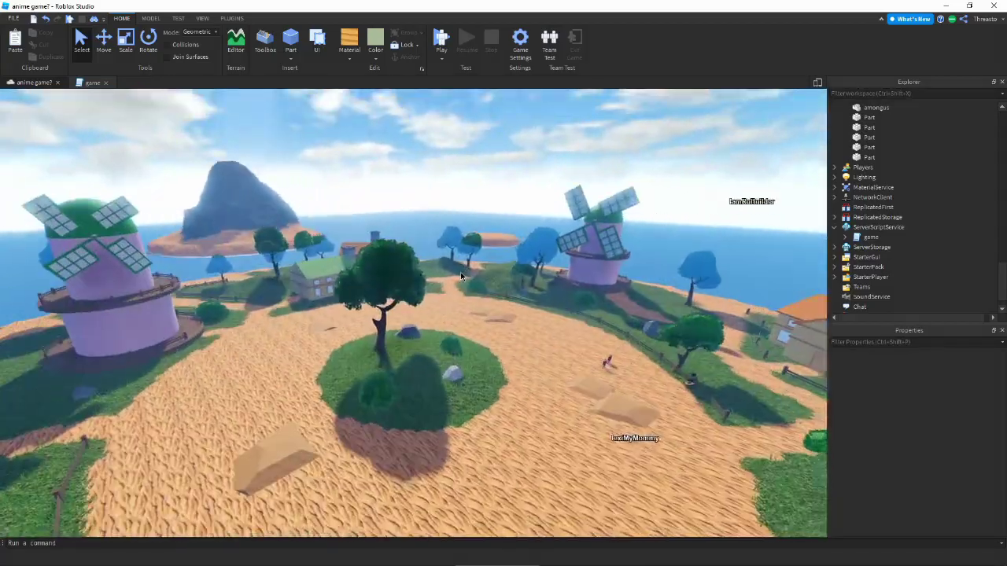
scroll(461, 277, up, 10)
scroll(462, 277, down, 5)
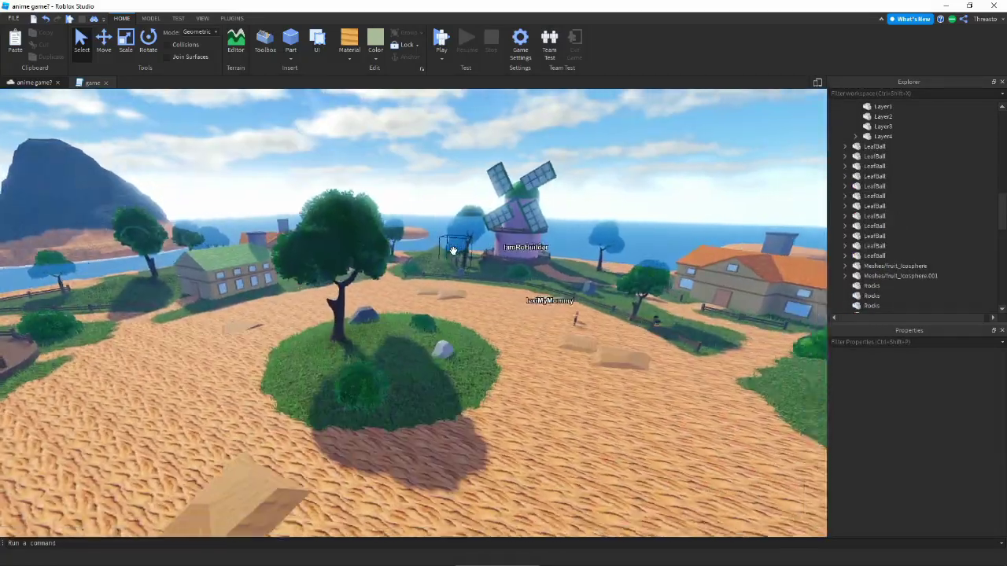
right_drag(462, 277, 453, 252)
click(453, 250)
scroll(454, 251, down, 5)
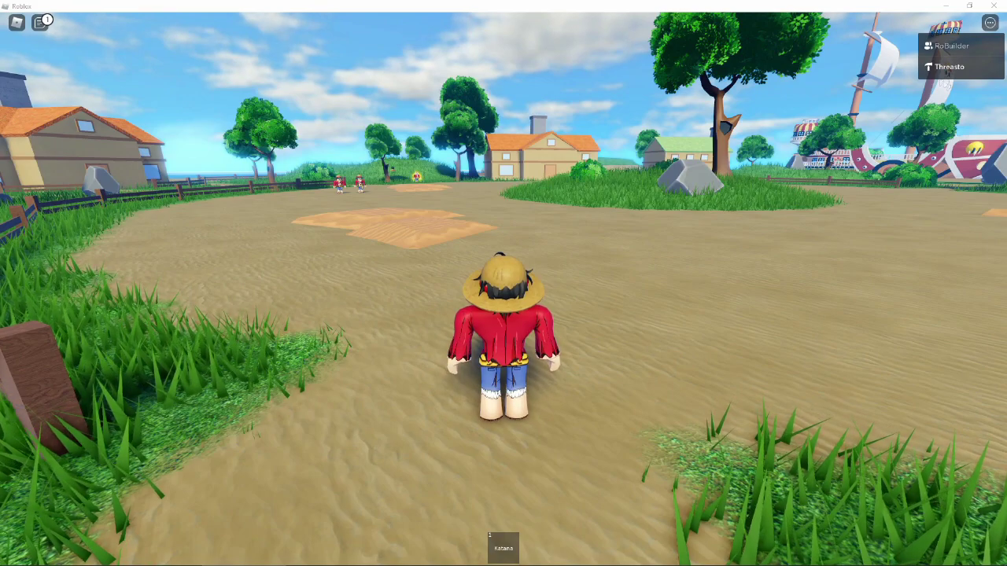
Walk to the fence by the tree, equip the katana and strike the other player
key(w)
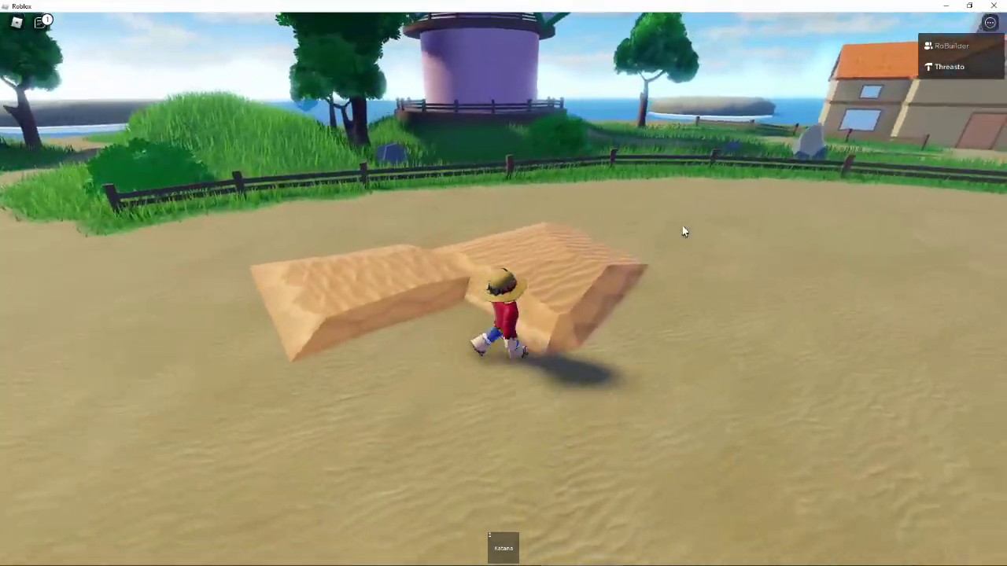
key(s)
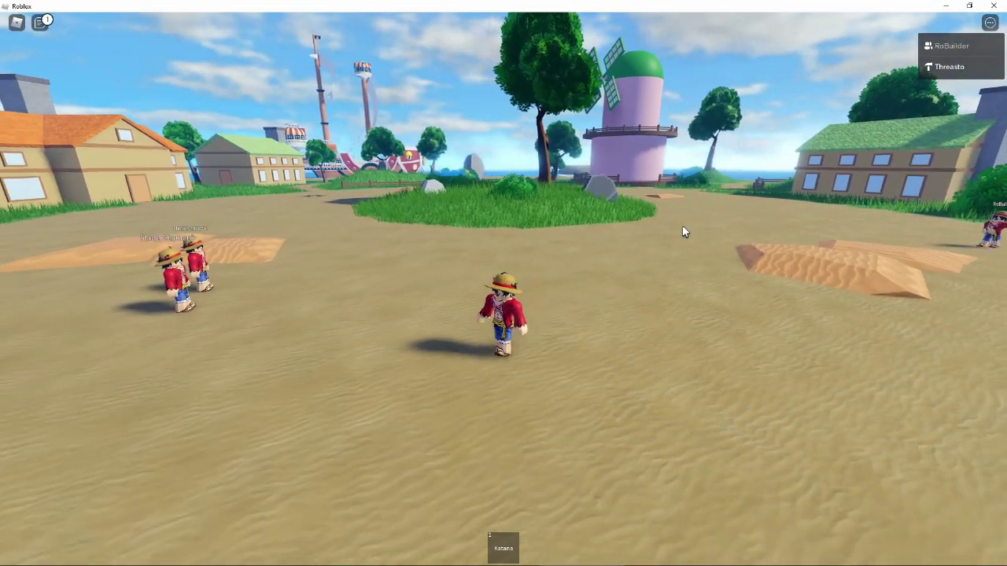
key(w)
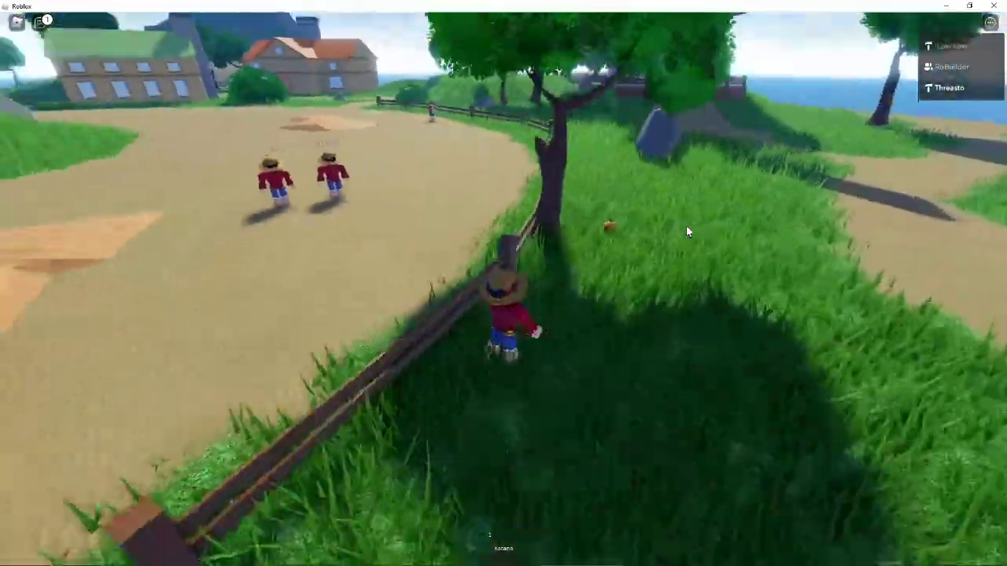
key(1)
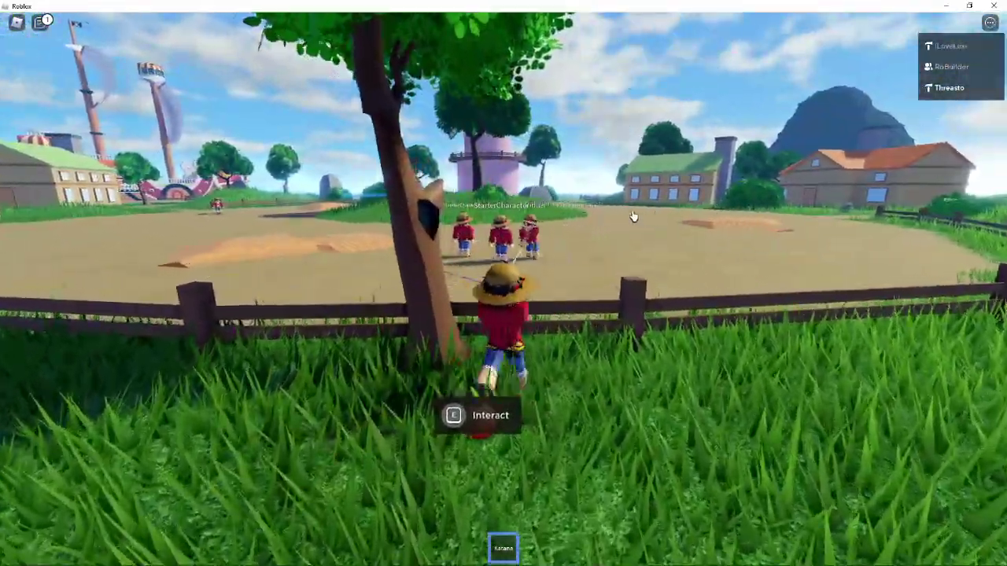
right_drag(633, 216, 645, 272)
key(w)
key(w)
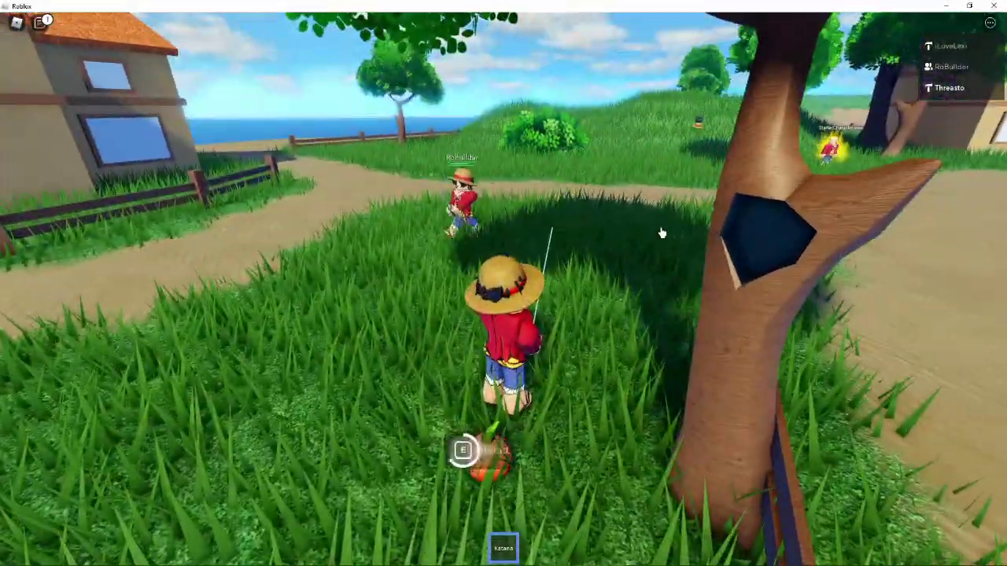
click(661, 233)
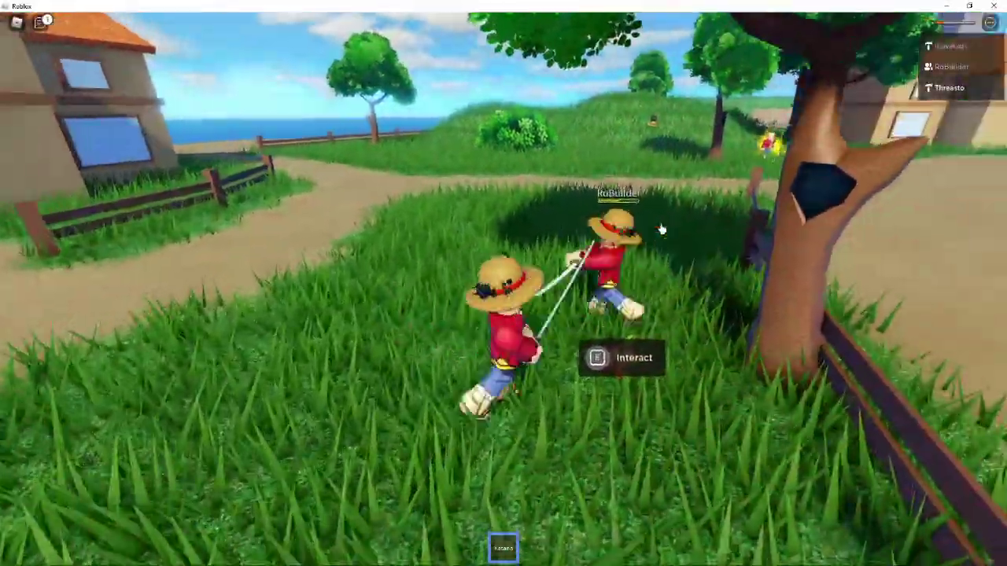
After respawning, re-equip the katana, run toward the house and attack the other player
right_drag(661, 233, 662, 223)
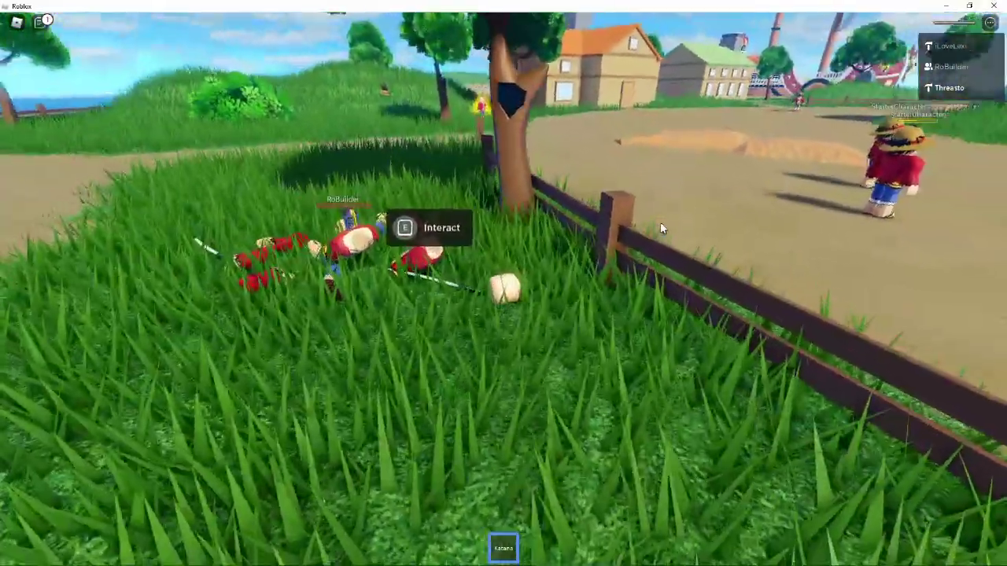
key(w)
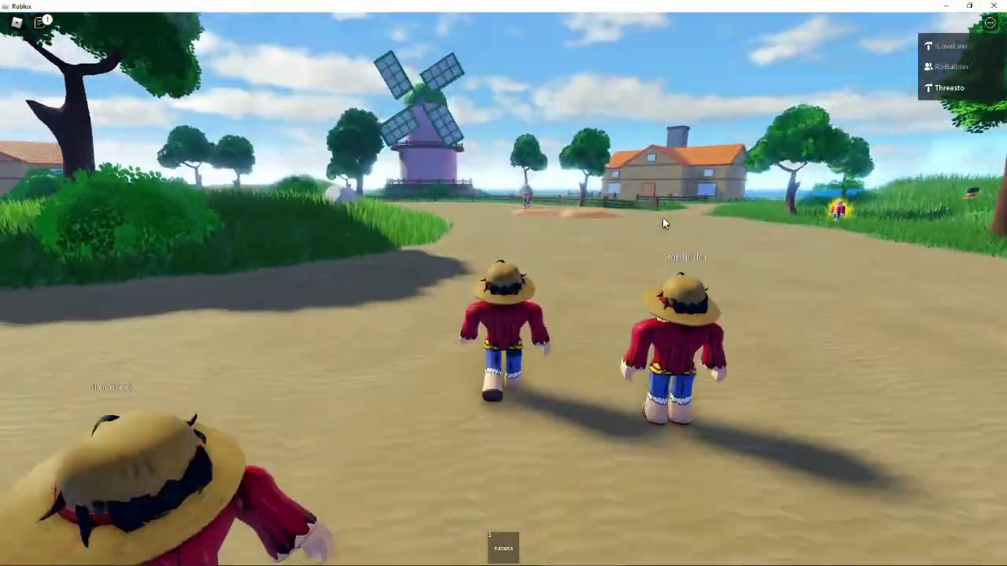
right_drag(662, 217, 626, 238)
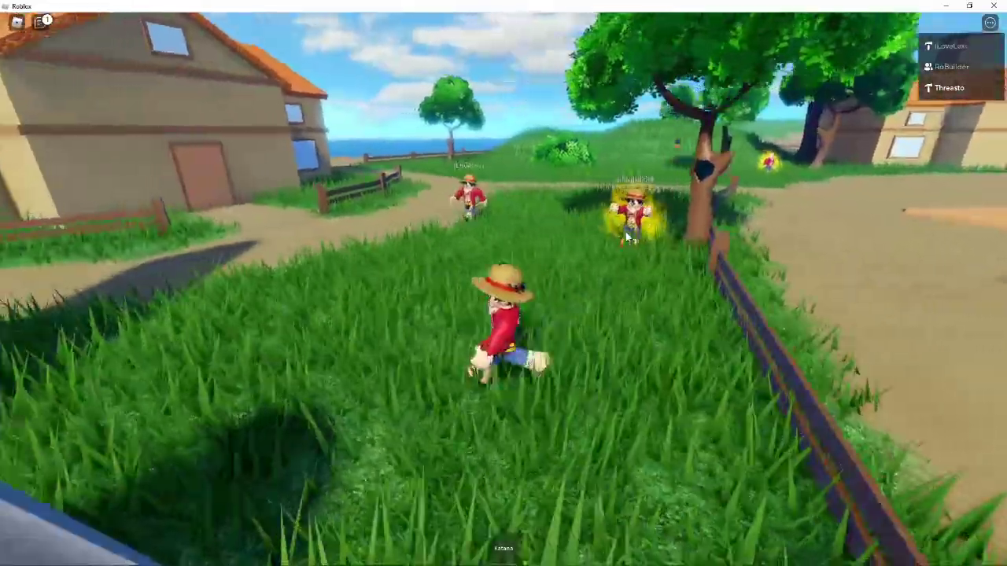
key(1)
key(w)
click(626, 238)
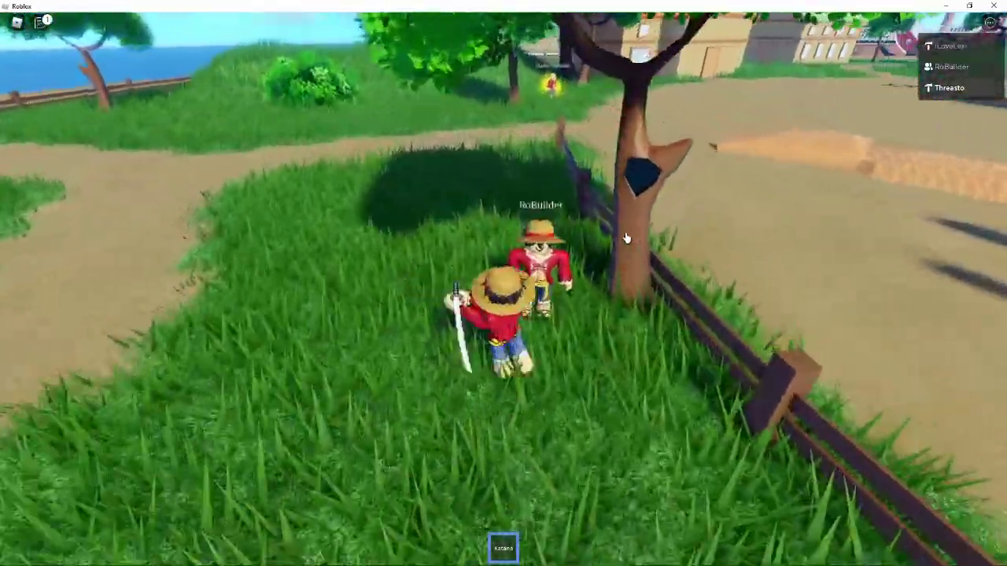
right_drag(625, 238, 665, 228)
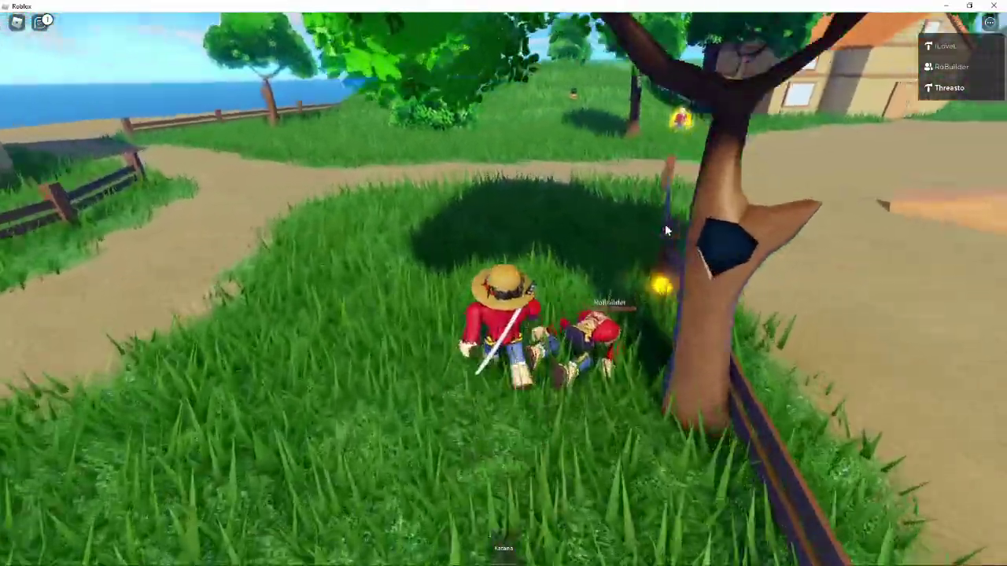
Run forward across the field toward the beach and the fruit
key(alt+Tab)
key(Escape)
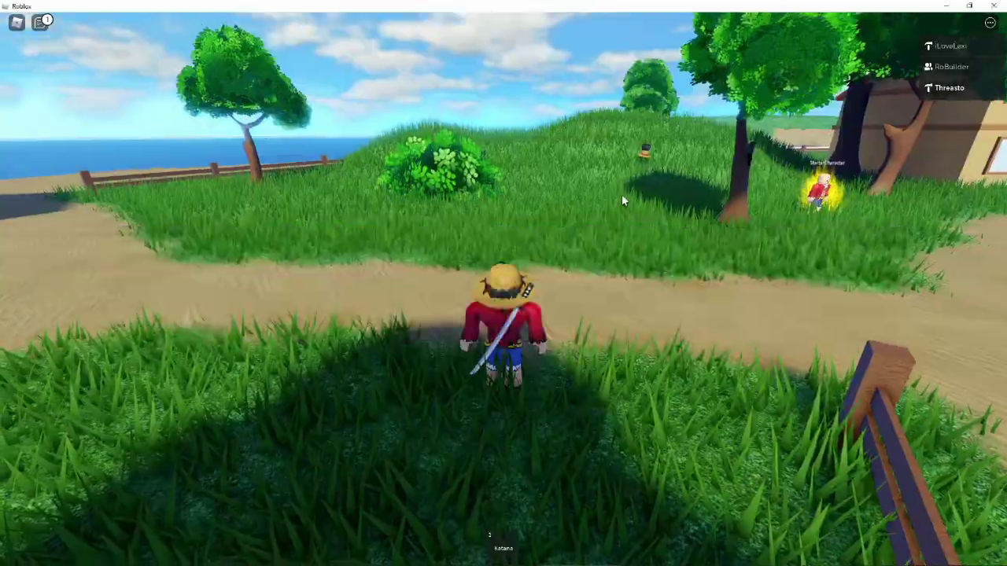
key(w)
right_drag(622, 195, 596, 181)
key(w)
key(w)
key(w)
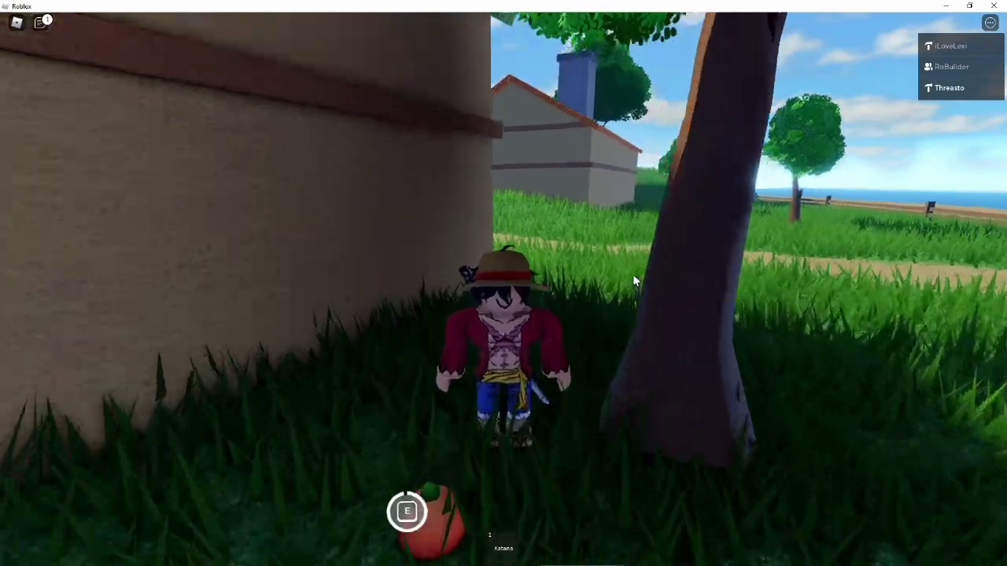
Pick up the fruit with E and run along the path toward the windmill
key(s)
key(e)
key(w)
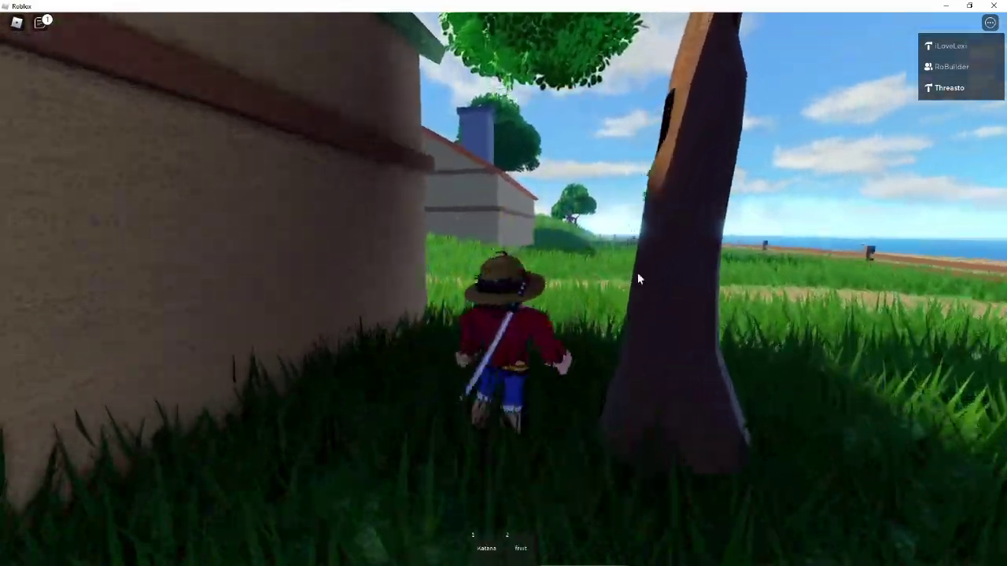
right_drag(637, 279, 649, 269)
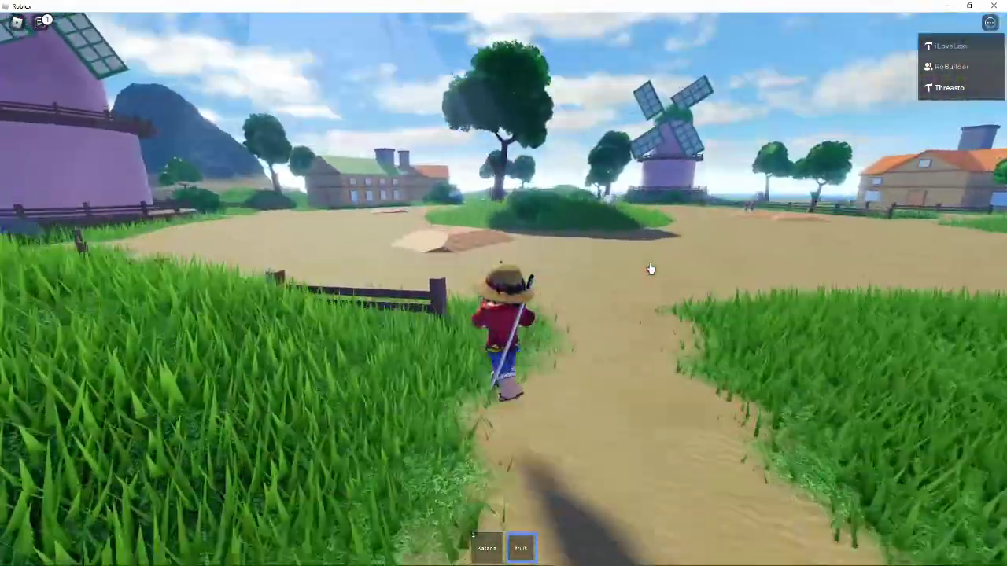
key(w)
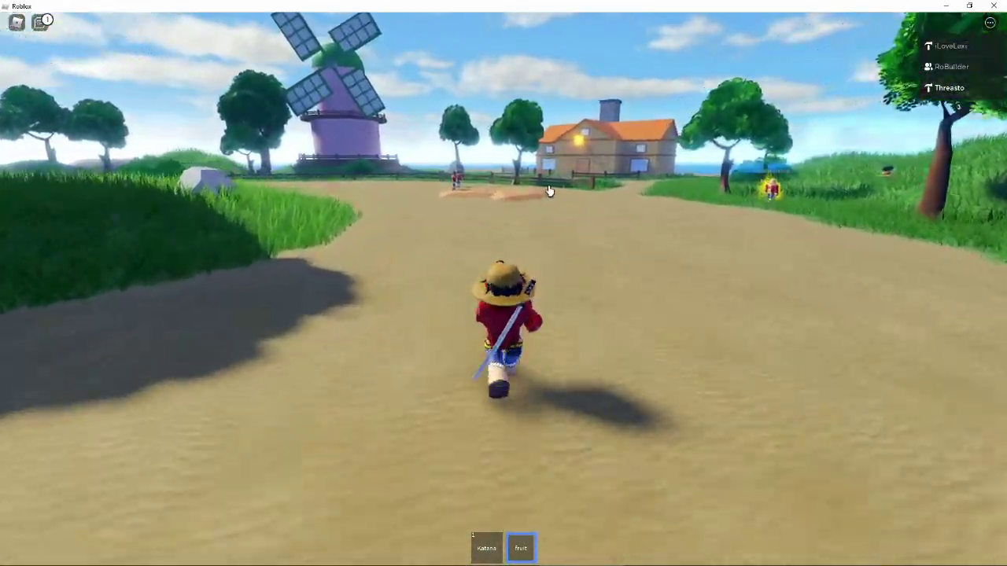
right_drag(505, 195, 678, 189)
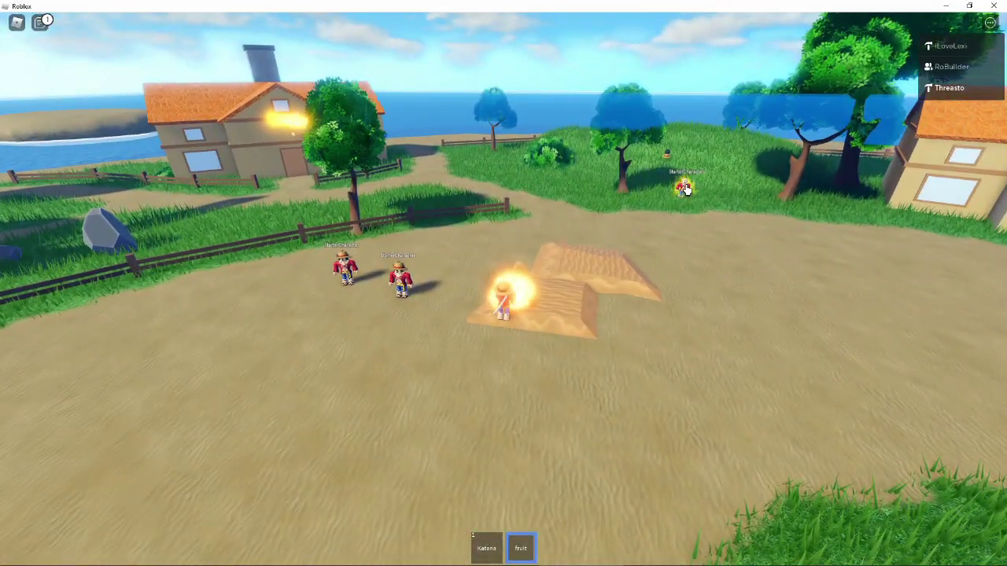
scroll(687, 189, up, 2)
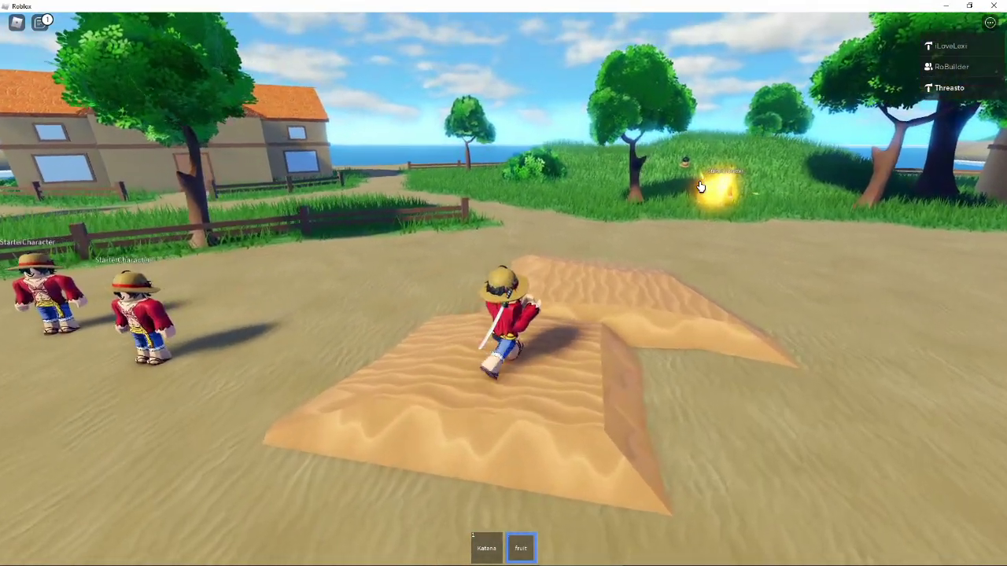
right_drag(700, 186, 607, 200)
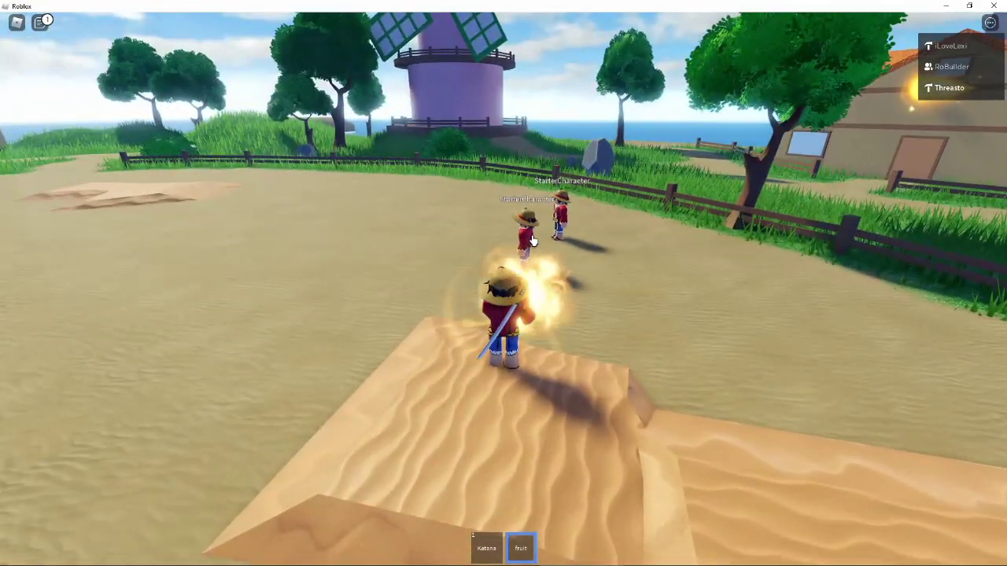
right_drag(532, 239, 531, 240)
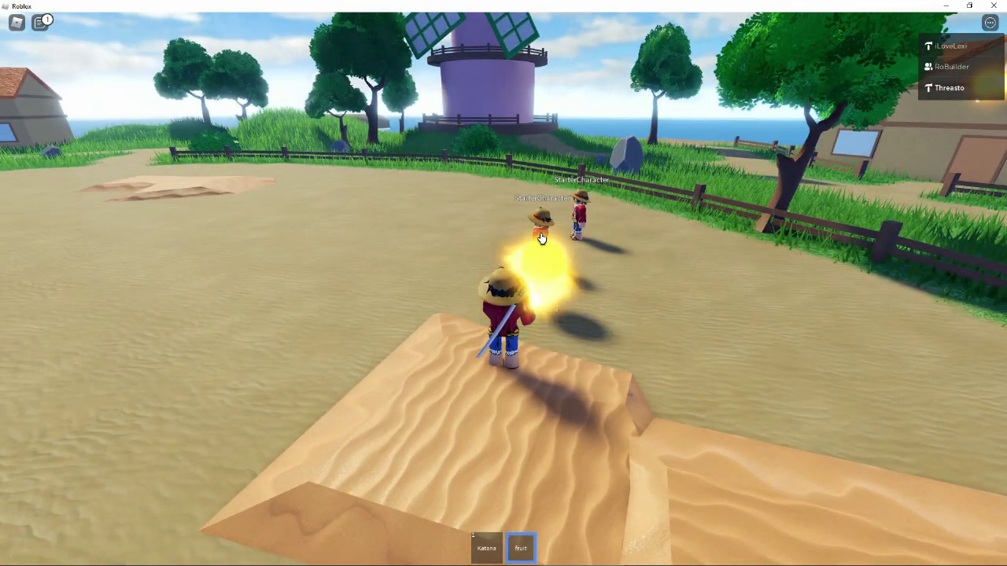
right_drag(621, 245, 621, 246)
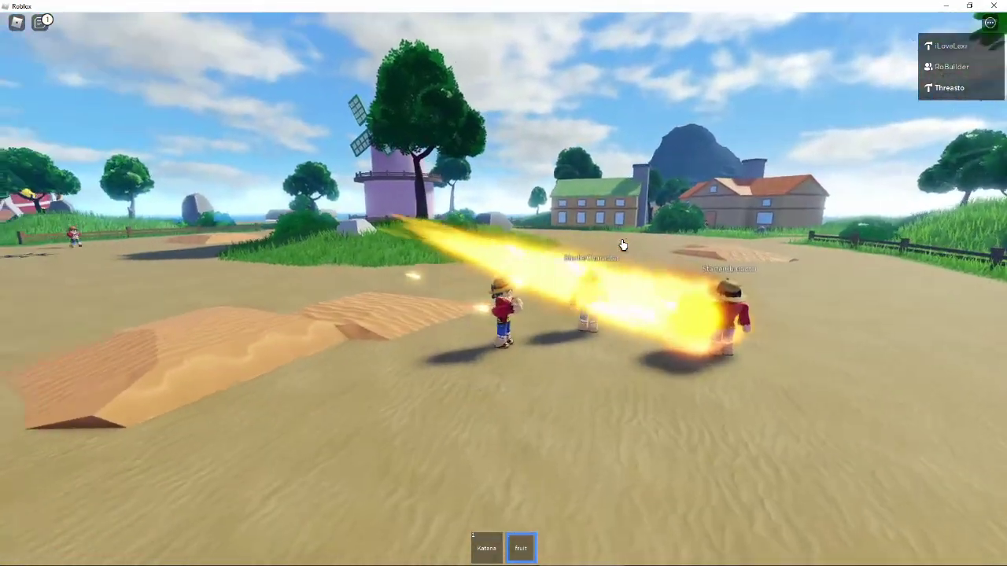
Switch between the katana and fruit power, then run up onto the grassy hill
key(1)
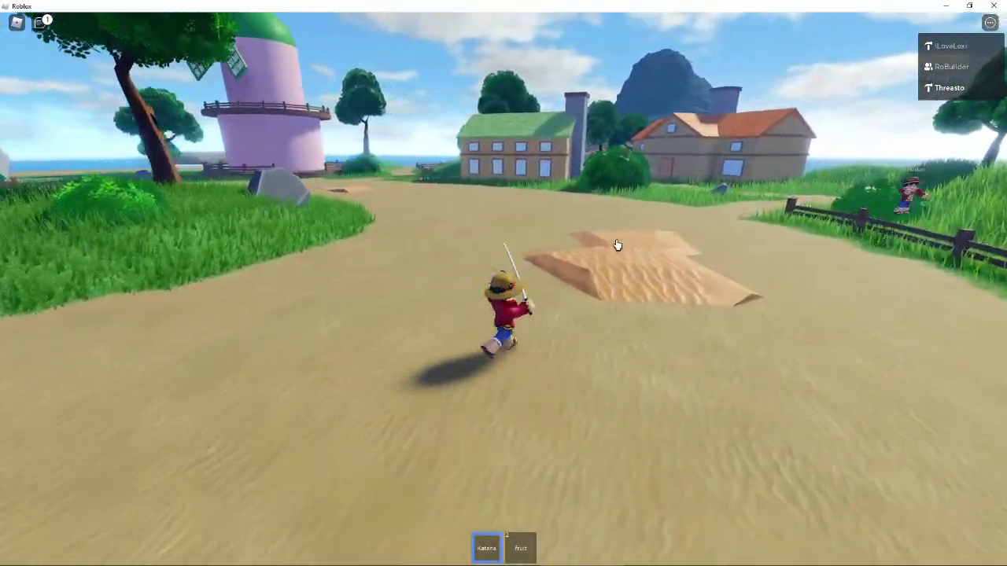
mouse_move(617, 245)
right_down()
mouse_move(597, 234)
mouse_move(376, 214)
mouse_move(361, 157)
mouse_move(633, 210)
mouse_move(494, 201)
mouse_move(527, 206)
right_up()
key(2)
key(1)
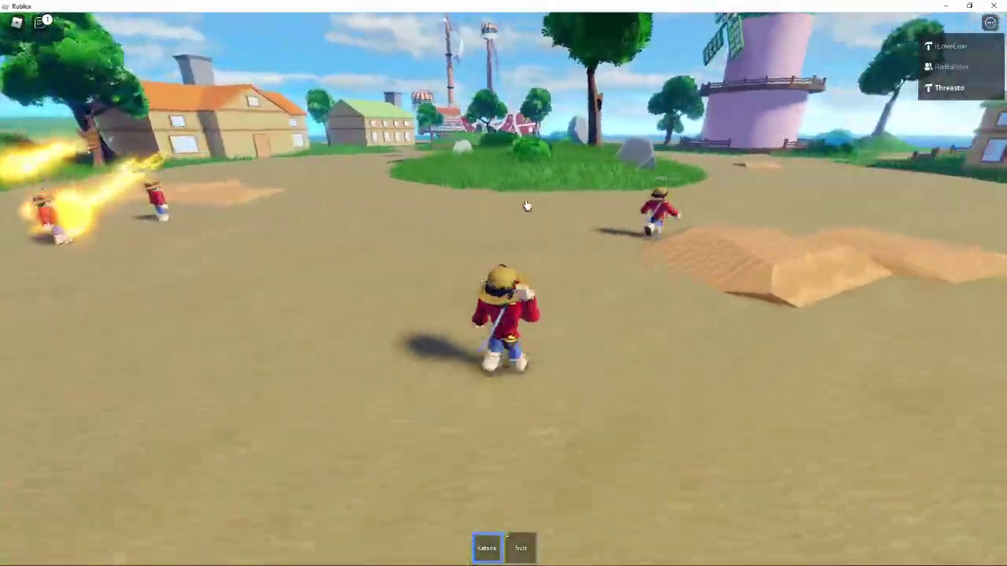
right_drag(592, 210, 592, 211)
key(w)
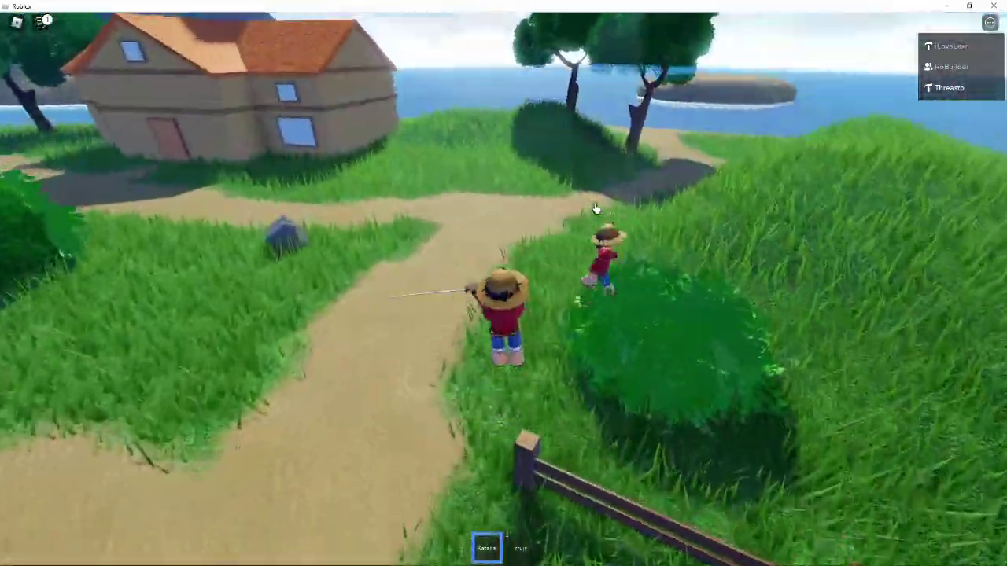
mouse_move(596, 209)
right_down()
mouse_move(577, 221)
mouse_move(538, 194)
right_up()
key(w)
key(w)
key(w)
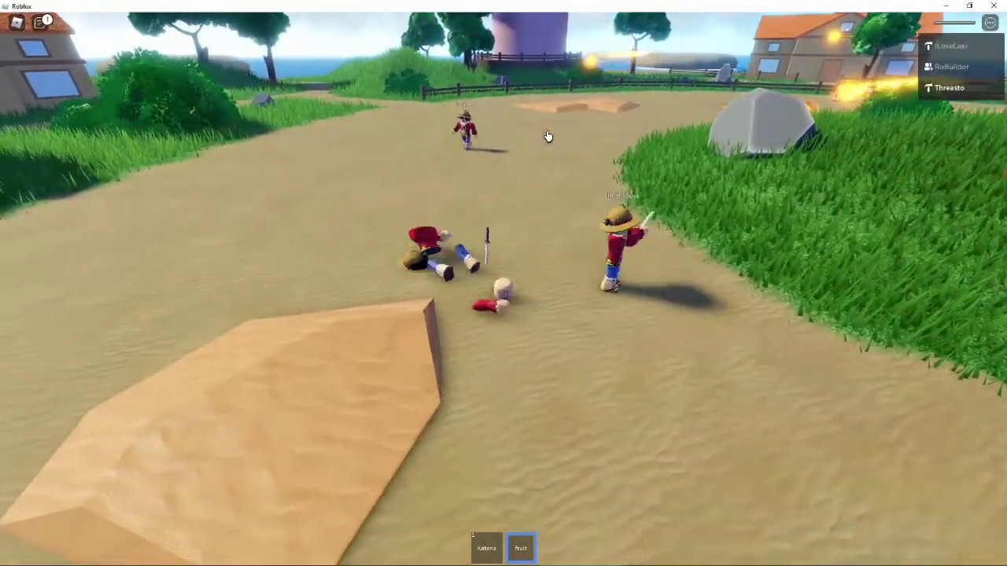
Run from the grass back along the dirt path toward the houses
key(w)
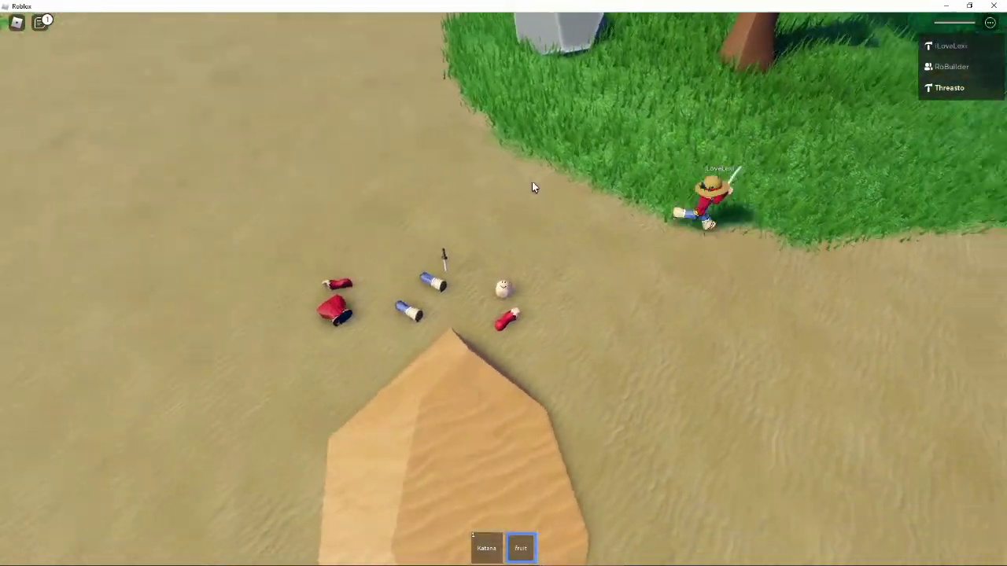
mouse_move(525, 163)
right_down()
mouse_move(539, 189)
mouse_move(559, 191)
right_up()
key(w)
key(w)
key(w)
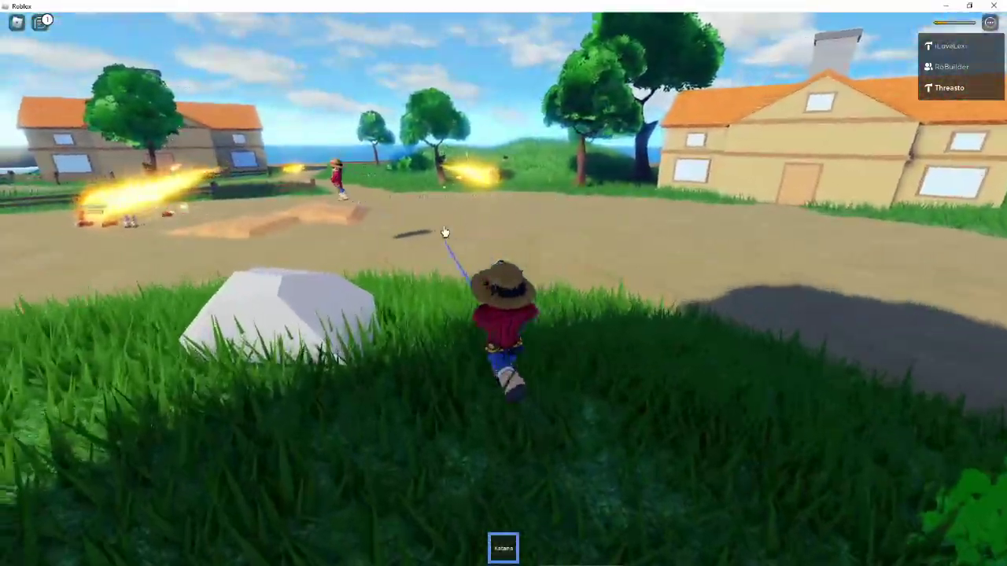
right_drag(444, 233, 544, 223)
key(w)
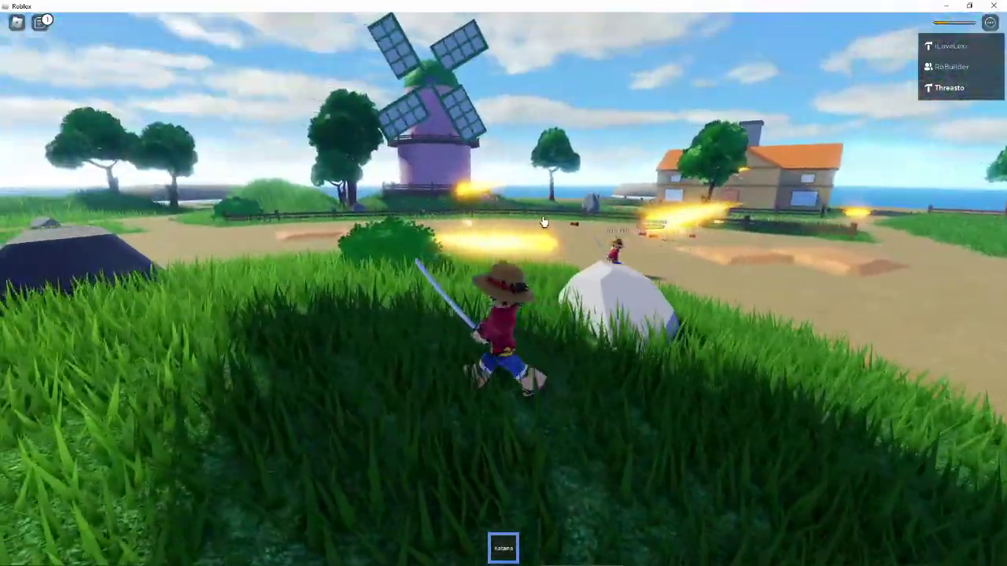
key(w)
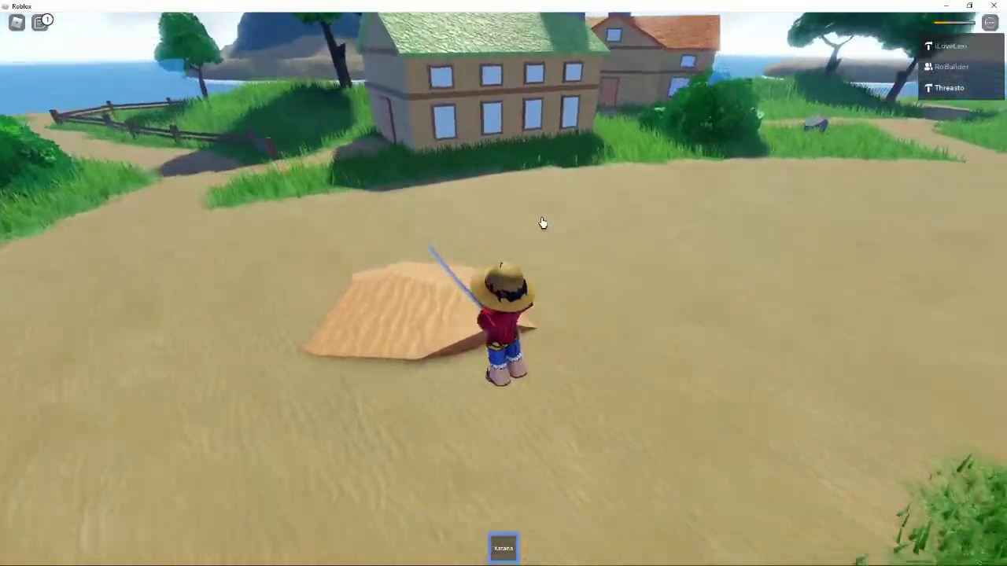
Jump the fence onto the windmill deck and slash an opponent twice with the katana
key(w)
mouse_move(542, 223)
right_down()
mouse_move(574, 174)
mouse_move(608, 186)
mouse_move(612, 174)
right_up()
key(w)
key(w)
key(space)
key(w)
key(w)
key(w)
click(608, 185)
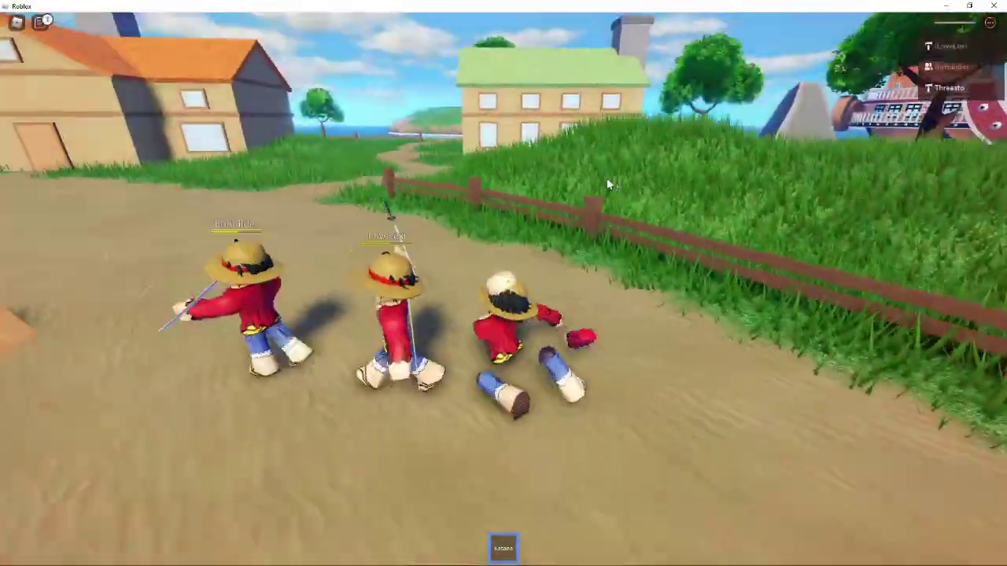
click(618, 182)
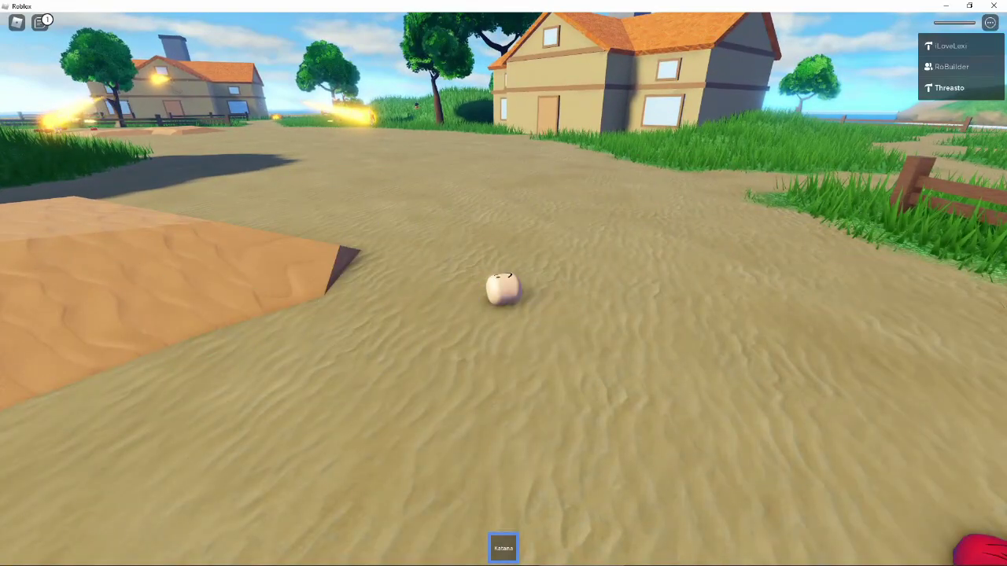
Re-equip the katana, attack near the village, then run across the grassy hill past the tree
key(w)
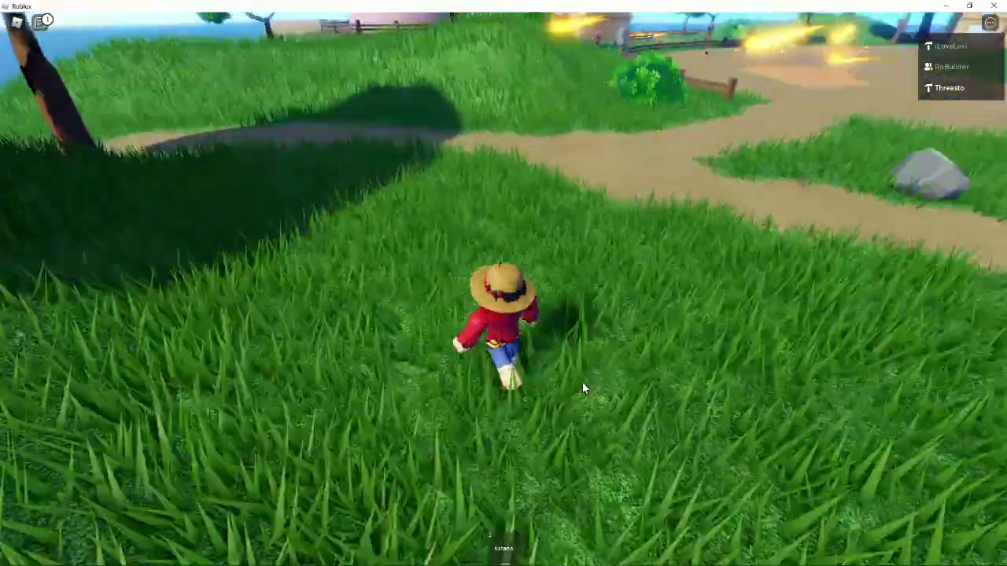
key(1)
mouse_move(609, 293)
right_down()
mouse_move(562, 274)
mouse_move(595, 262)
mouse_move(719, 270)
right_up()
click(599, 293)
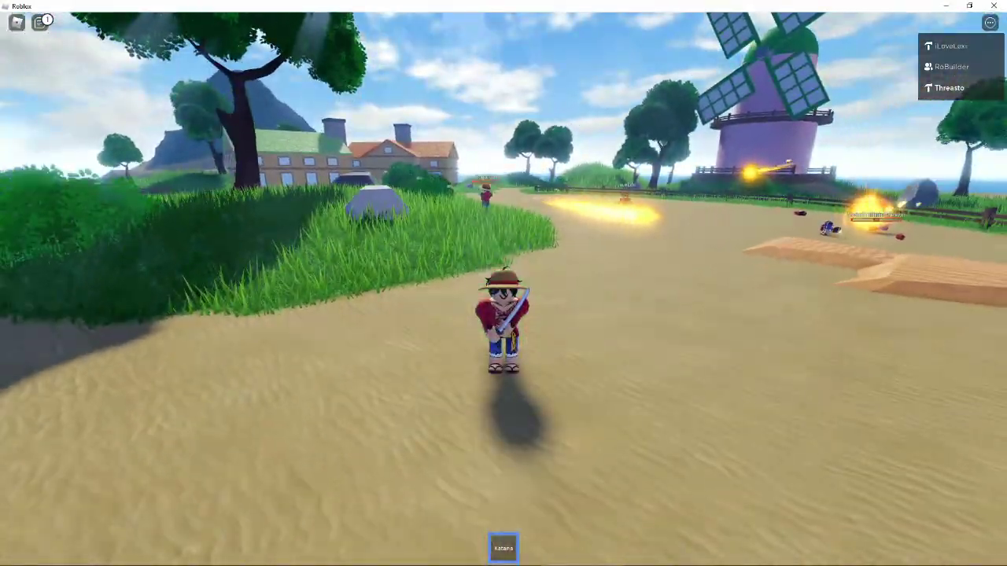
key(w)
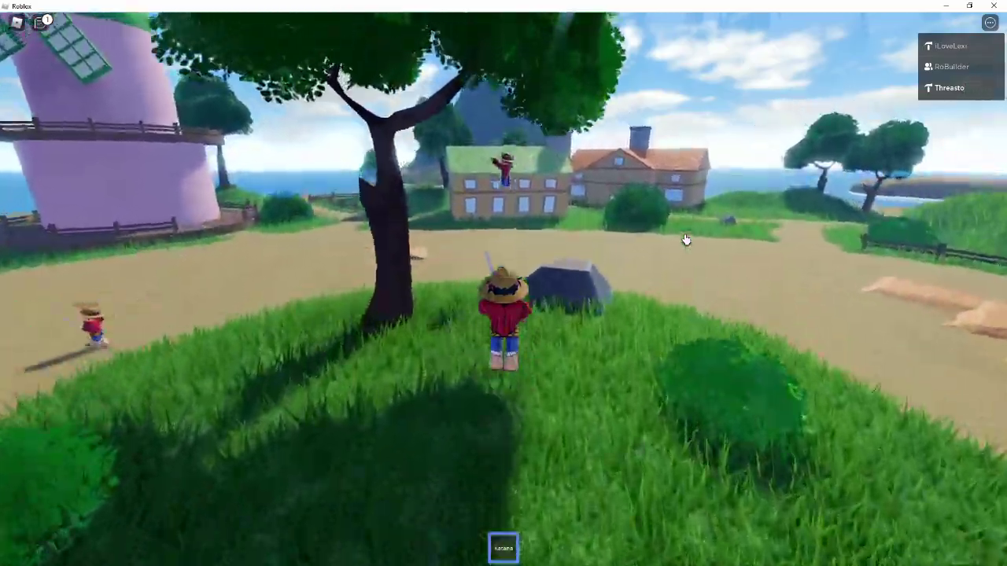
mouse_move(649, 232)
right_down()
mouse_move(633, 229)
mouse_move(674, 237)
right_up()
key(w)
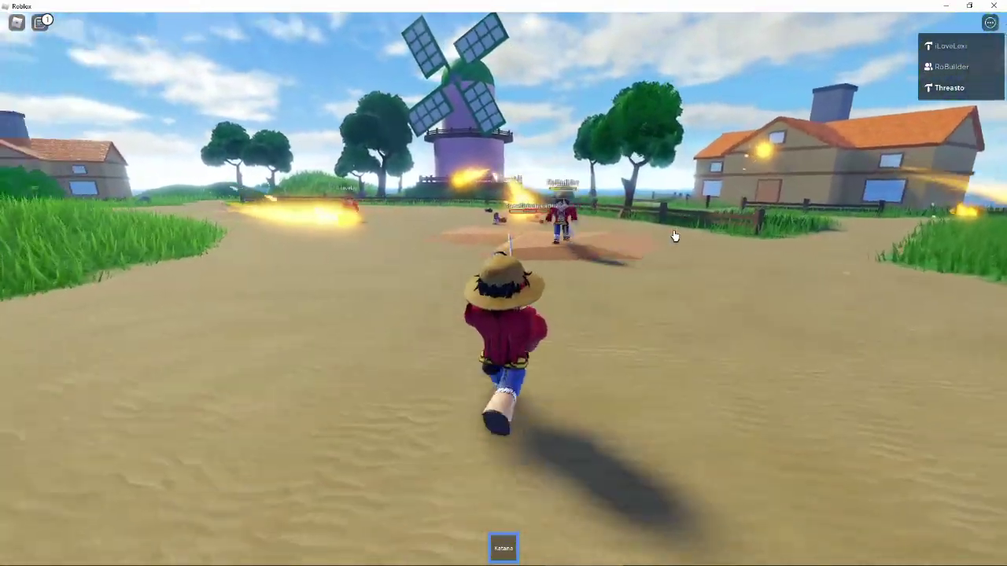
right_drag(678, 222, 677, 228)
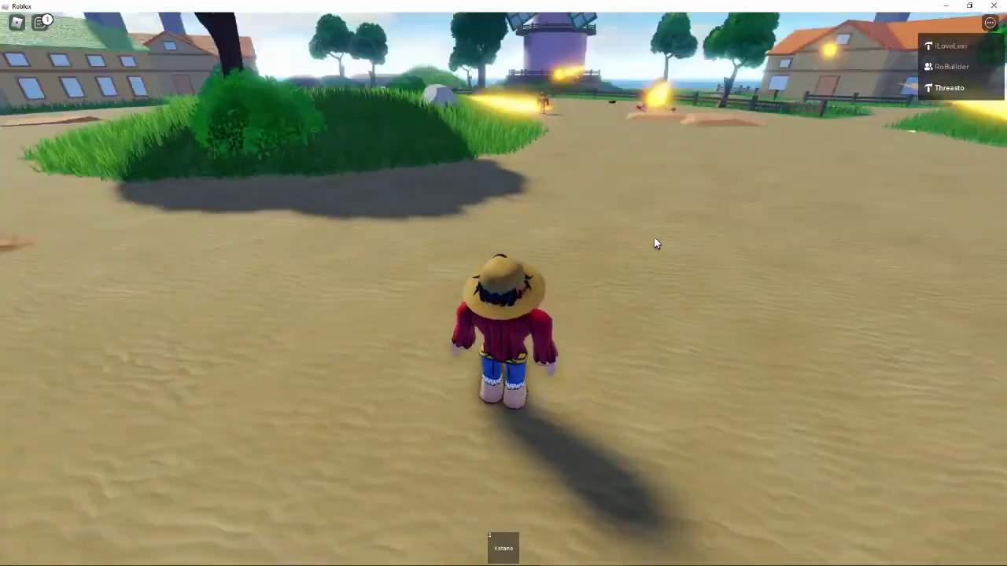
right_drag(654, 237, 652, 243)
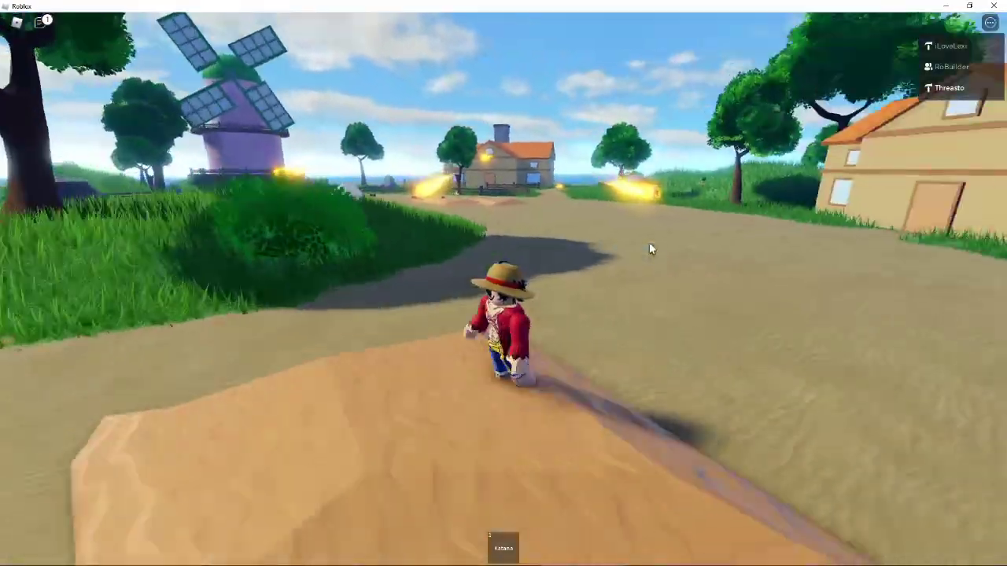